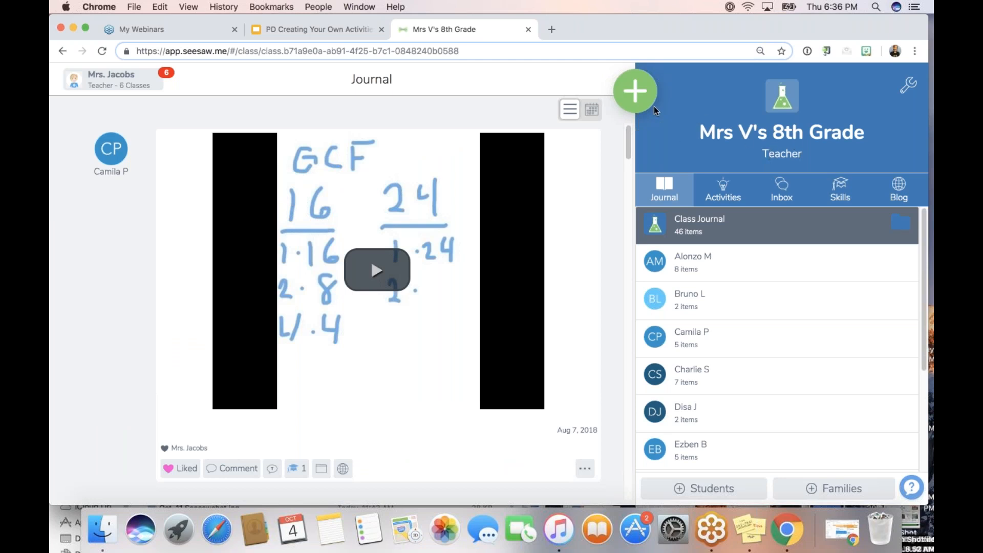
Step: Open the Activity Library from the class journal and go to My Library after viewing the Seesaw Library
{"action": "left_click", "coordinate": [641, 109]}
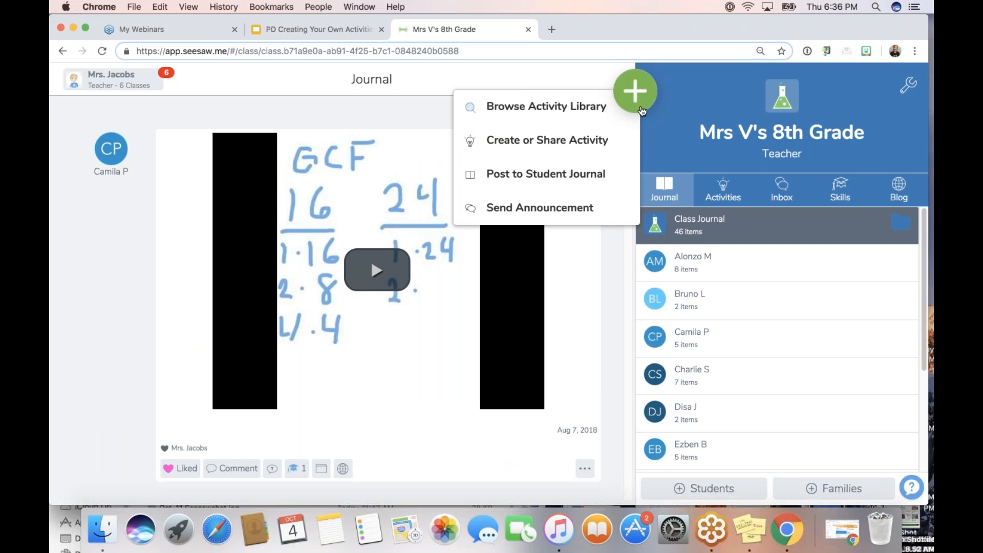
{"action": "left_click", "coordinate": [565, 112]}
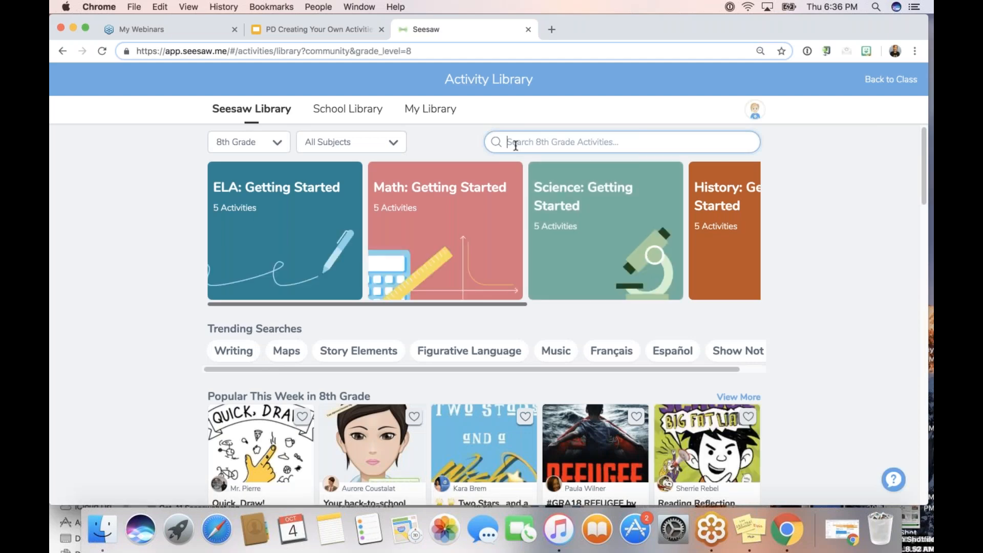
{"action": "left_click", "coordinate": [416, 110]}
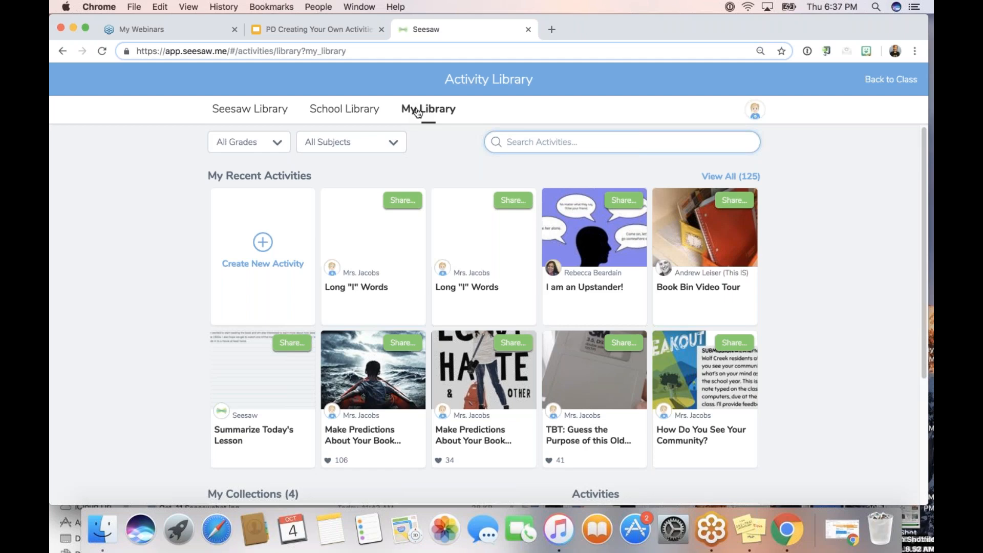
{"action": "left_click", "coordinate": [256, 113]}
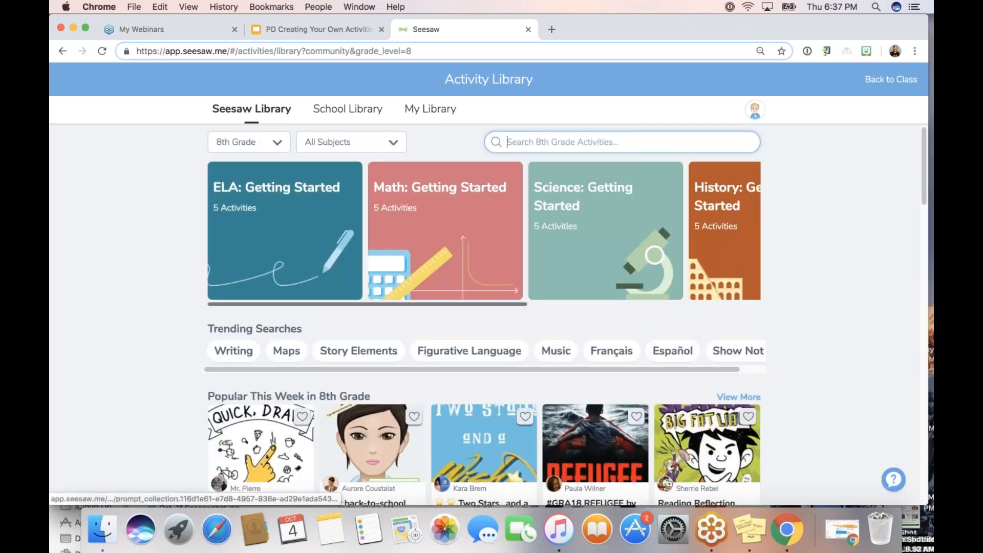
{"action": "left_click", "coordinate": [438, 110]}
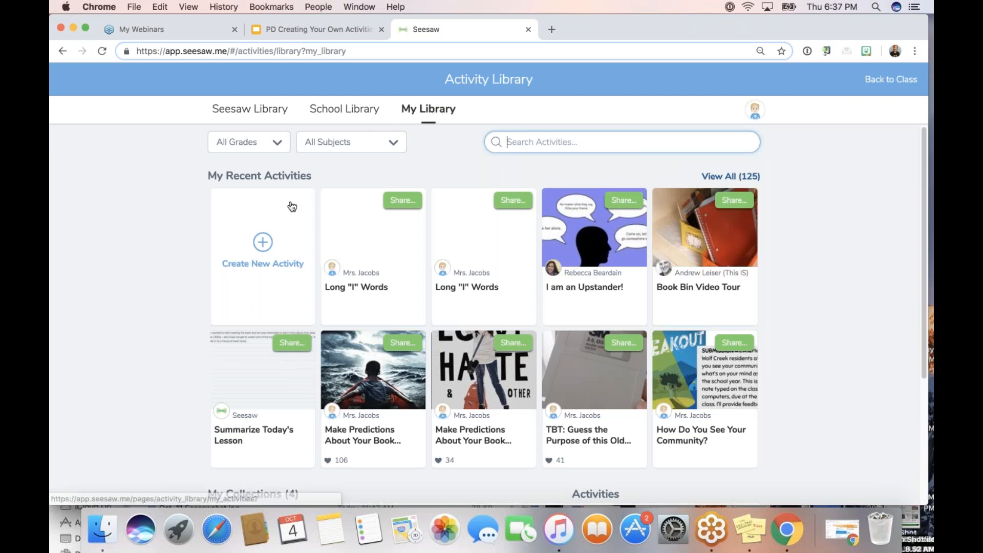
Step: Create a new activity named "Read and Respond"
{"action": "left_click", "coordinate": [264, 251]}
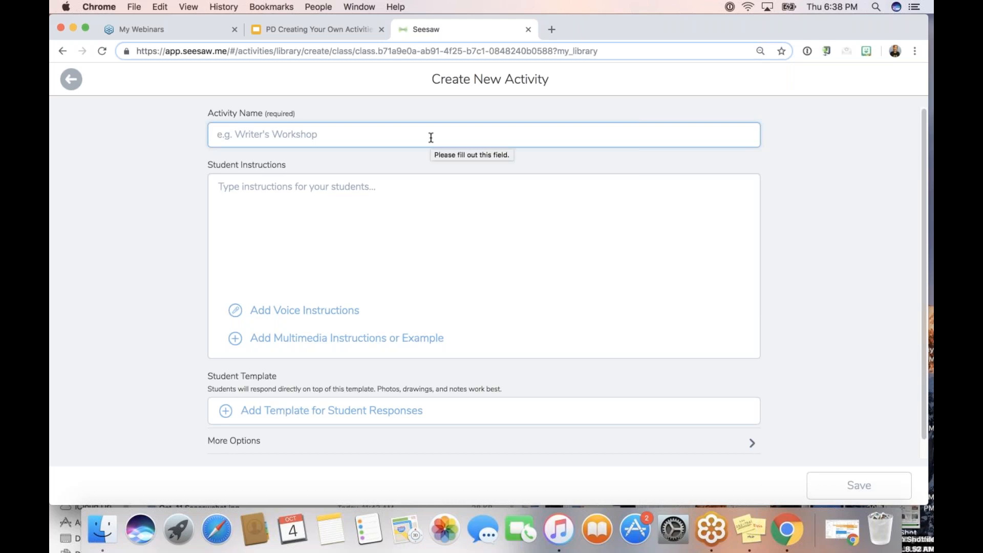
{"action": "type", "text": "Read na"}
{"action": "key", "text": "BackSpace"}
{"action": "key", "text": "BackSpace"}
{"action": "type", "text": "and Respond"}
Step: Enter the student instructions "1. Read from your book." and "2. Tap :add:" on separate lines, and save the activity
{"action": "left_click", "coordinate": [386, 204]}
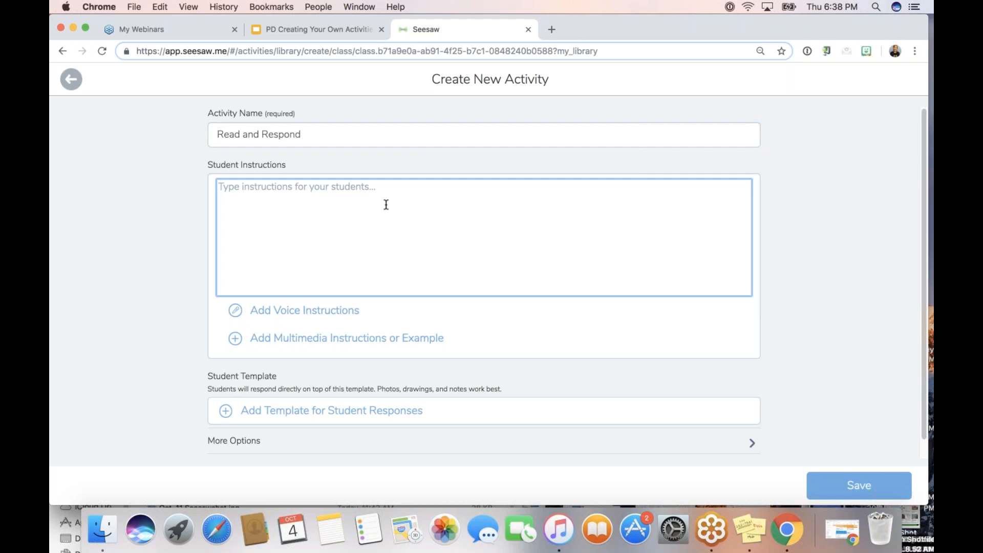
{"action": "type", "text": "1. rea"}
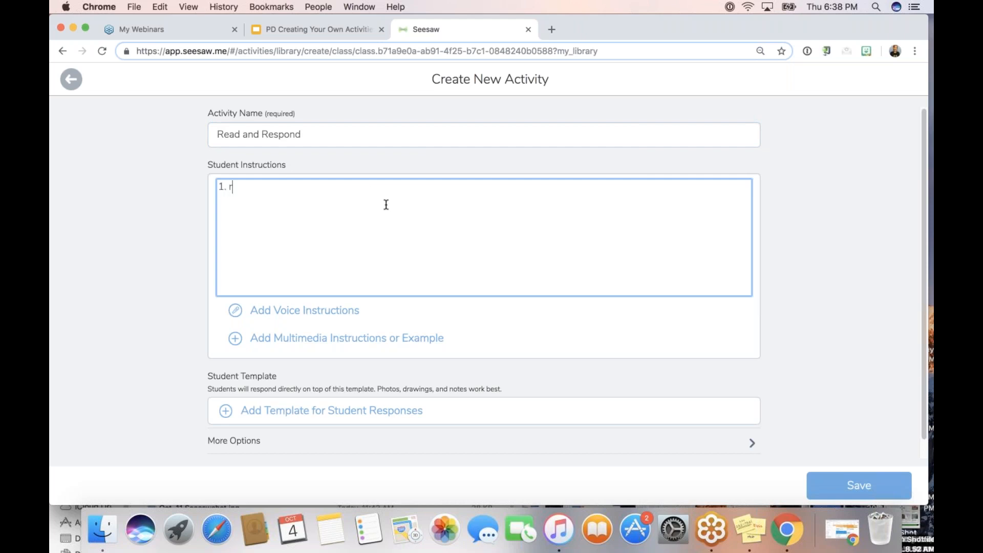
{"action": "key", "text": "BackSpace"}
{"action": "key", "text": "BackSpace"}
{"action": "key", "text": "BackSpace"}
{"action": "type", "text": "Read from your book."}
{"action": "key", "text": "Return"}
{"action": "type", "text": "2. "}
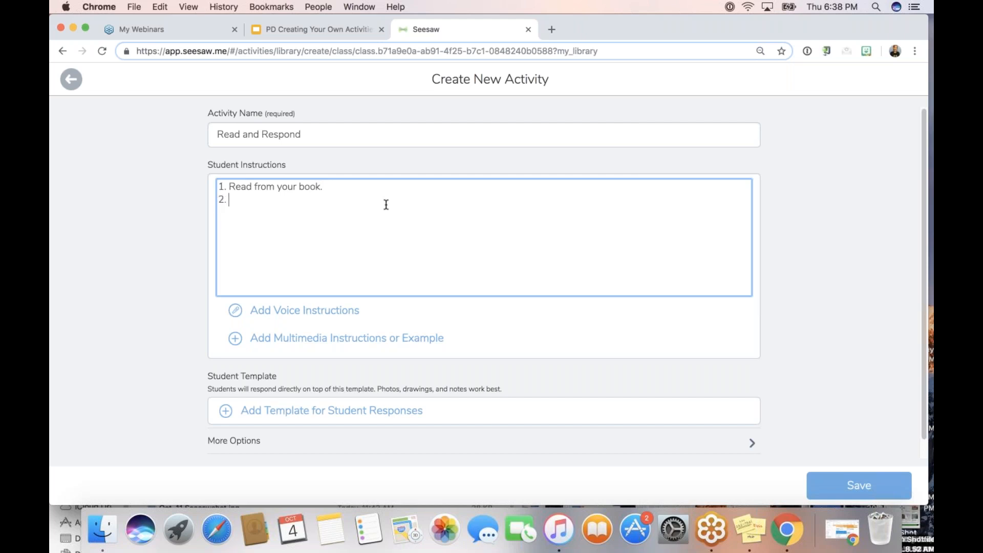
{"action": "type", "text": "Tap :add:"}
{"action": "left_click", "coordinate": [844, 485]}
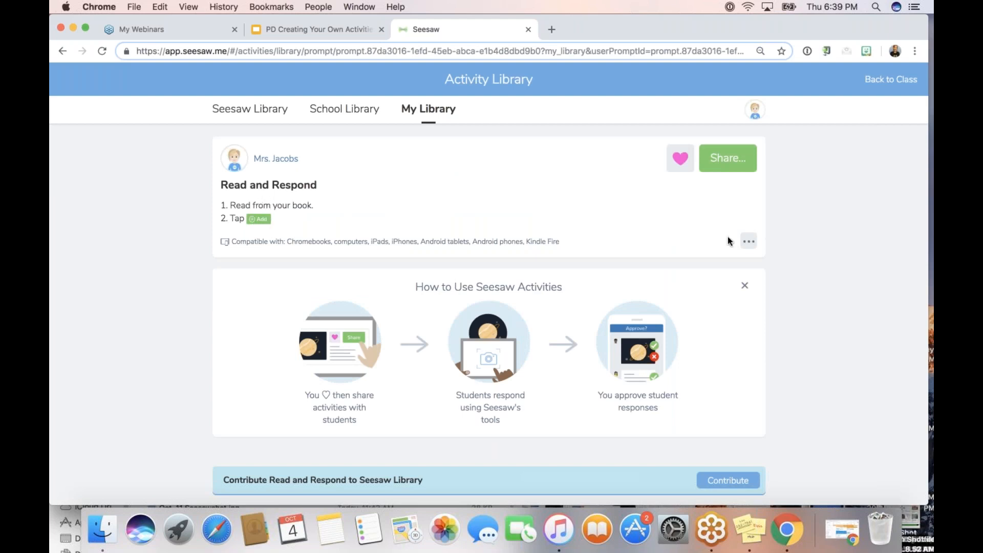
Step: Edit the saved activity and add the instructions "3. Tap :note: to summarize what you read." and "4. Tap :check.:"
{"action": "left_click", "coordinate": [746, 241]}
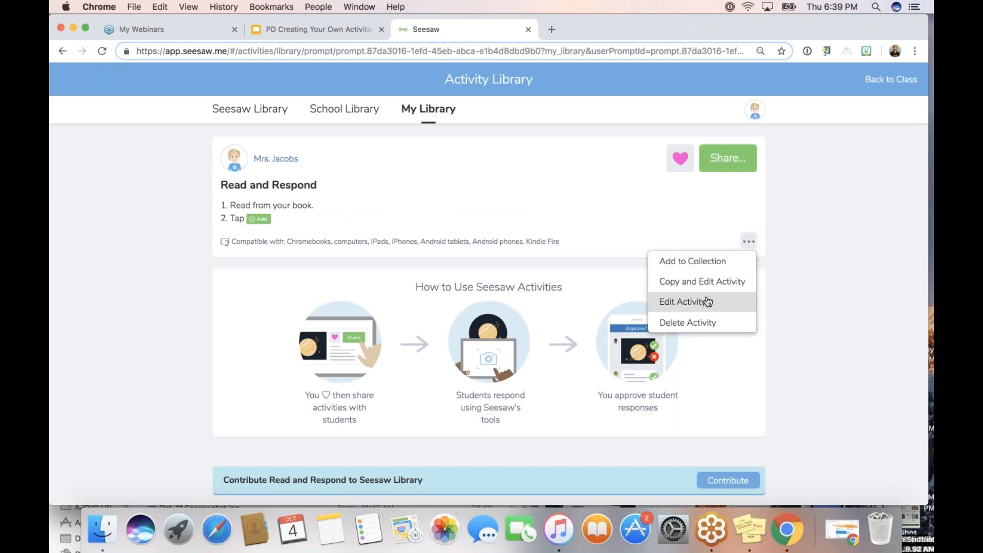
{"action": "left_click", "coordinate": [707, 301]}
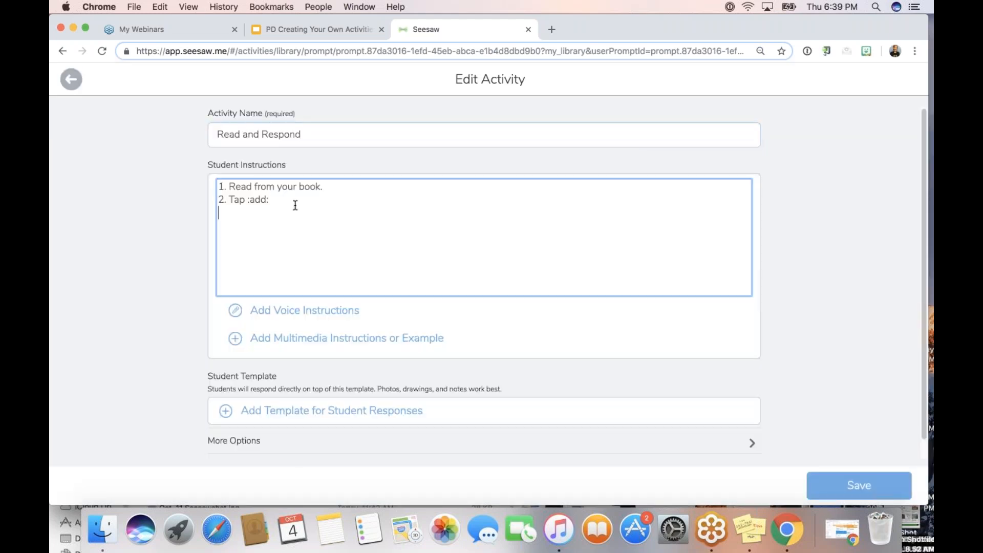
{"action": "key", "text": "Return"}
{"action": "type", "text": "3. Tap :note: to summarize what"}
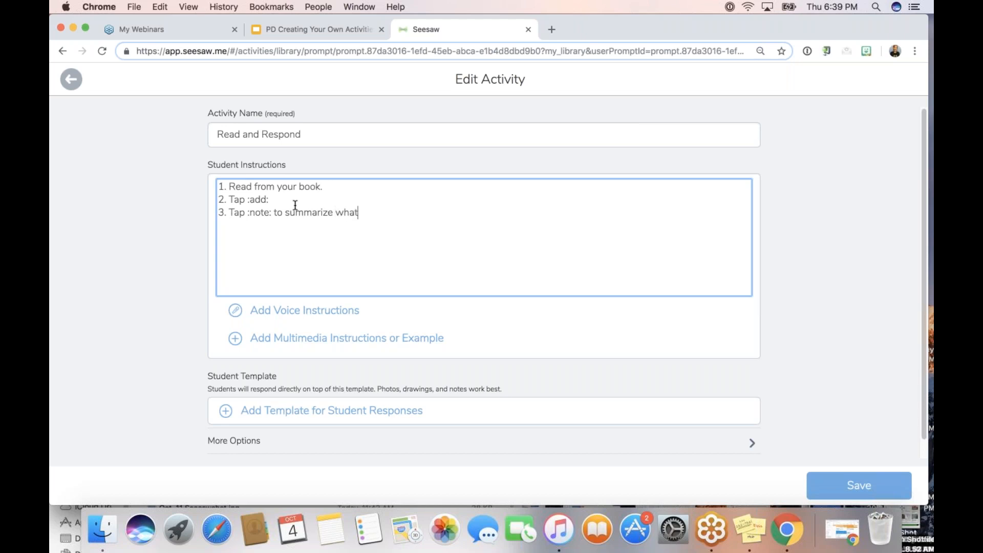
{"action": "type", "text": " you read."}
{"action": "key", "text": "Return"}
{"action": "type", "text": "4. Tap :check.:"}
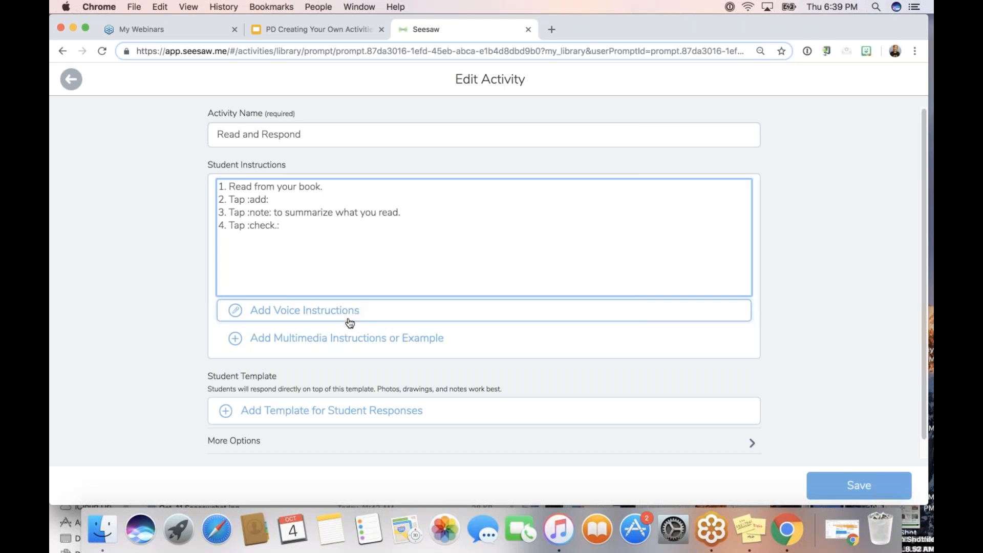
Step: Attach the Reading Pic image from the Downloads folder as the activity's multimedia example and save the activity
{"action": "left_click", "coordinate": [314, 342]}
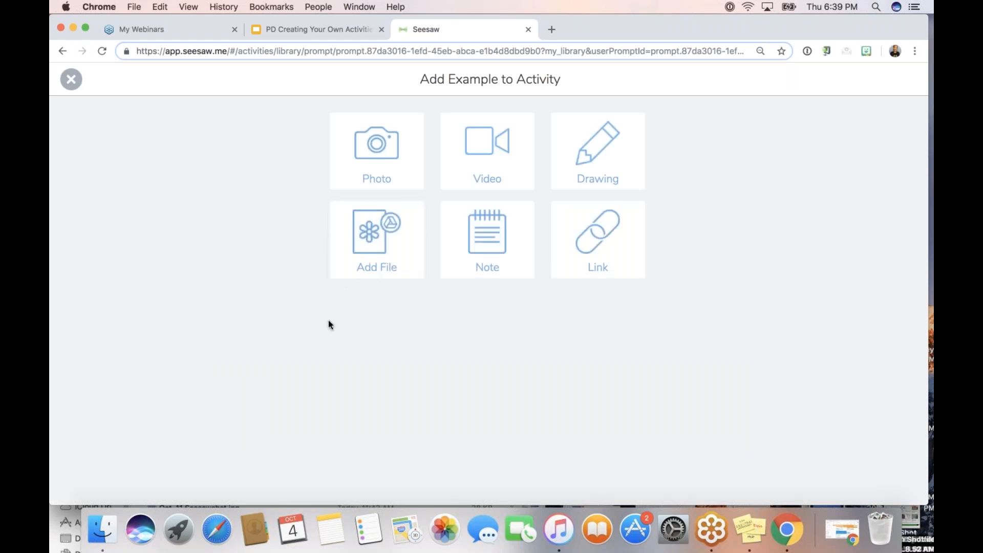
{"action": "left_click", "coordinate": [377, 246]}
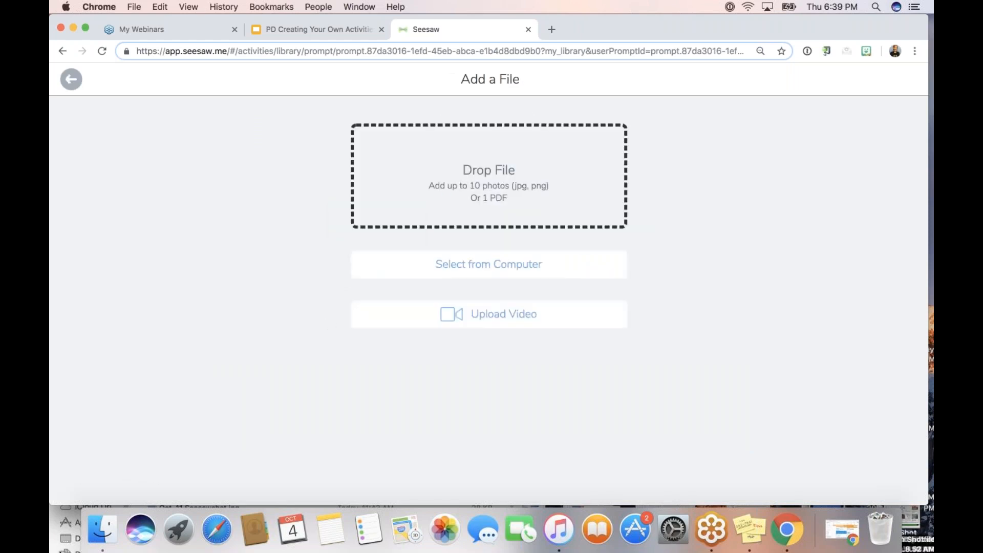
{"action": "left_click", "coordinate": [53, 548]}
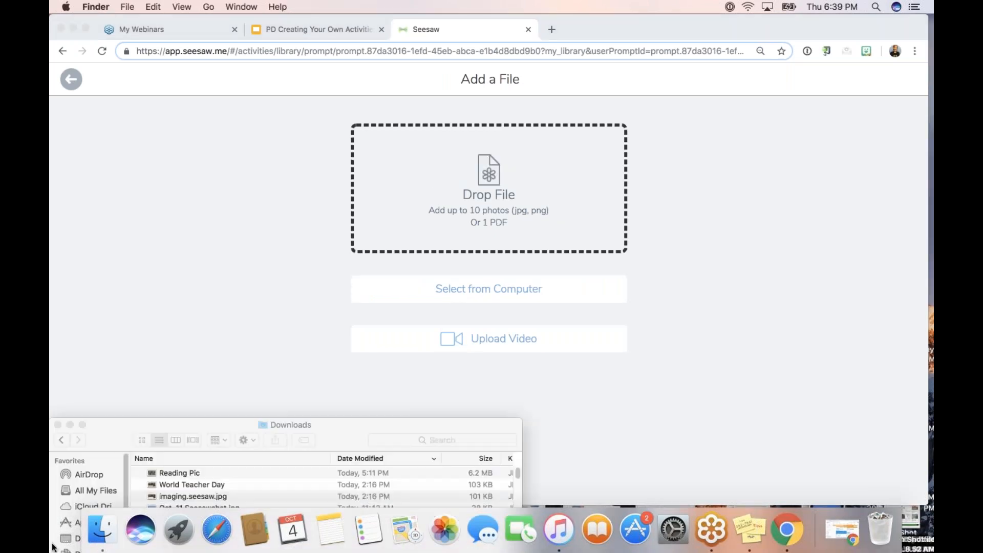
{"action": "left_click_drag", "start_coordinate": [168, 477], "coordinate": [514, 189]}
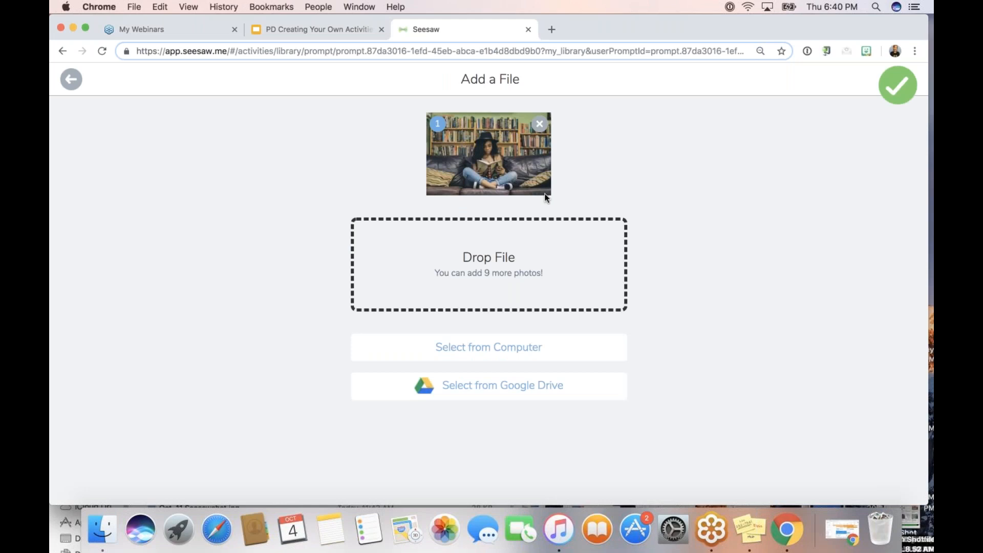
{"action": "left_click", "coordinate": [885, 92]}
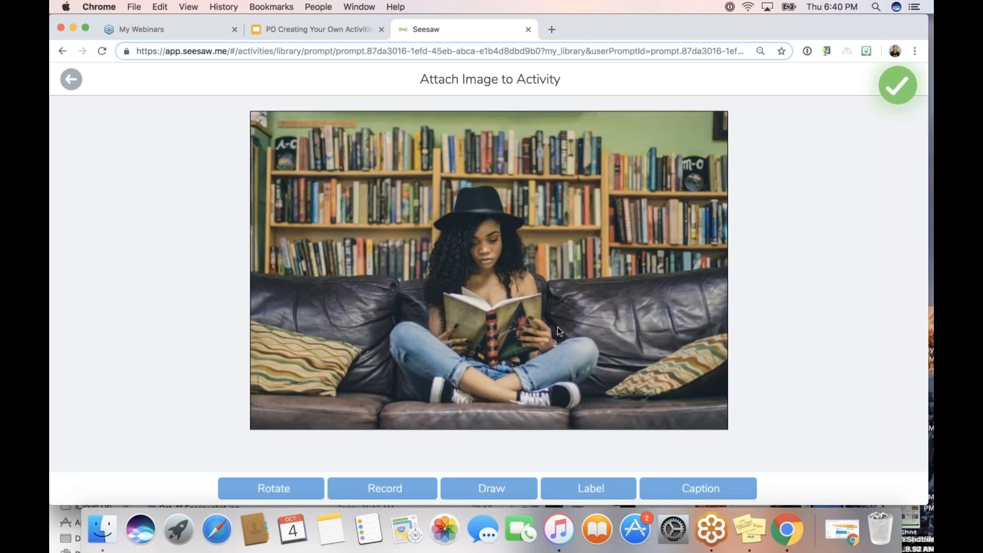
{"action": "left_click", "coordinate": [893, 95]}
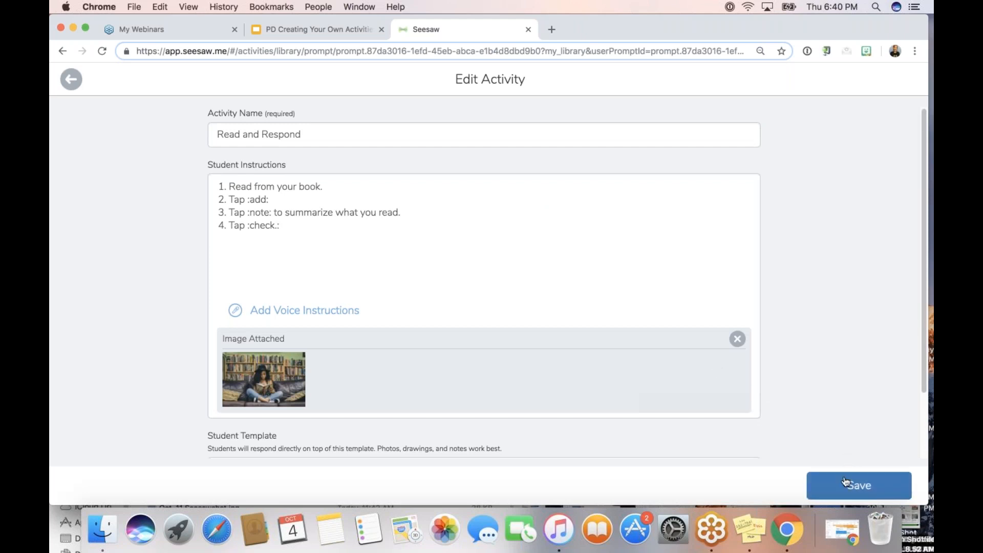
{"action": "left_click", "coordinate": [845, 482]}
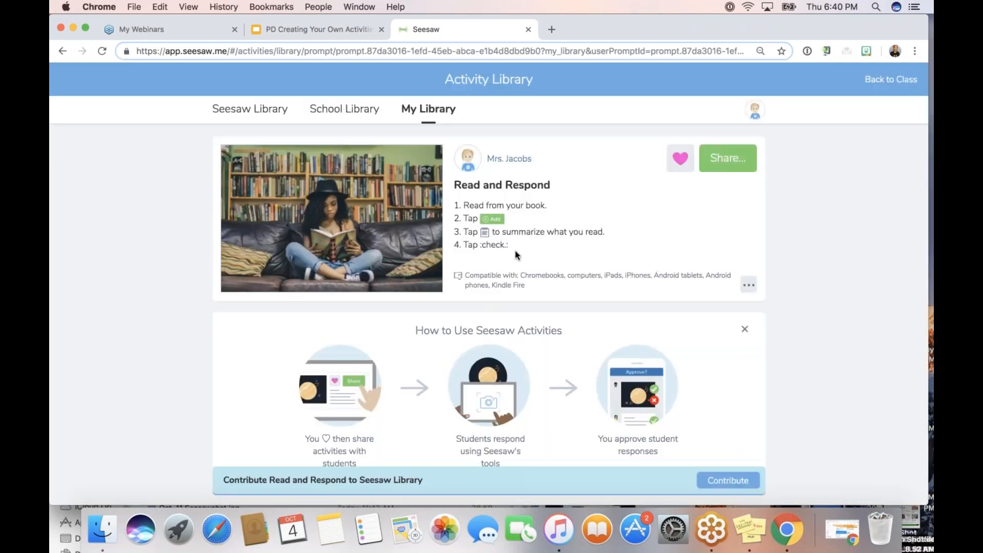
Step: Edit the activity's fourth instruction to read "Tap :check:." and save it
{"action": "left_click", "coordinate": [748, 285]}
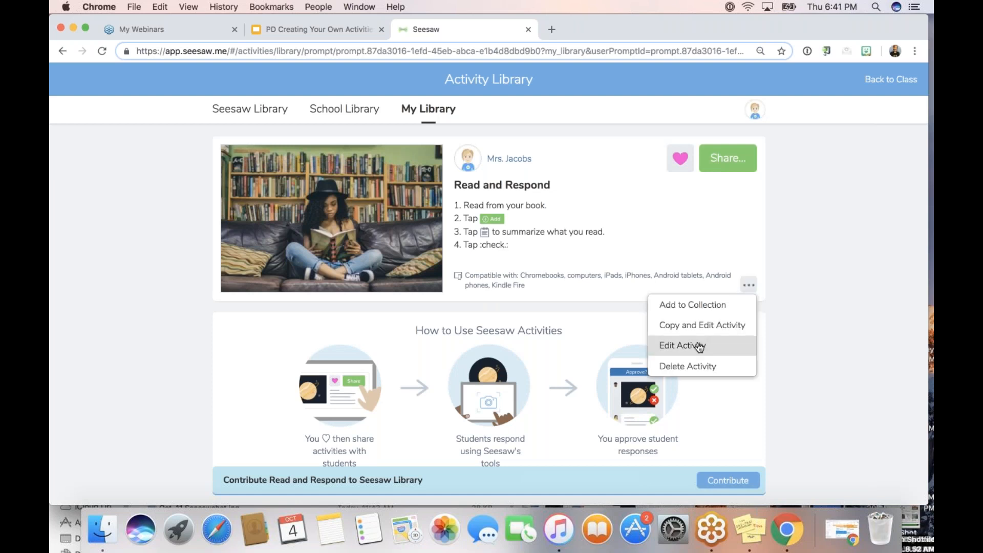
{"action": "left_click", "coordinate": [699, 346]}
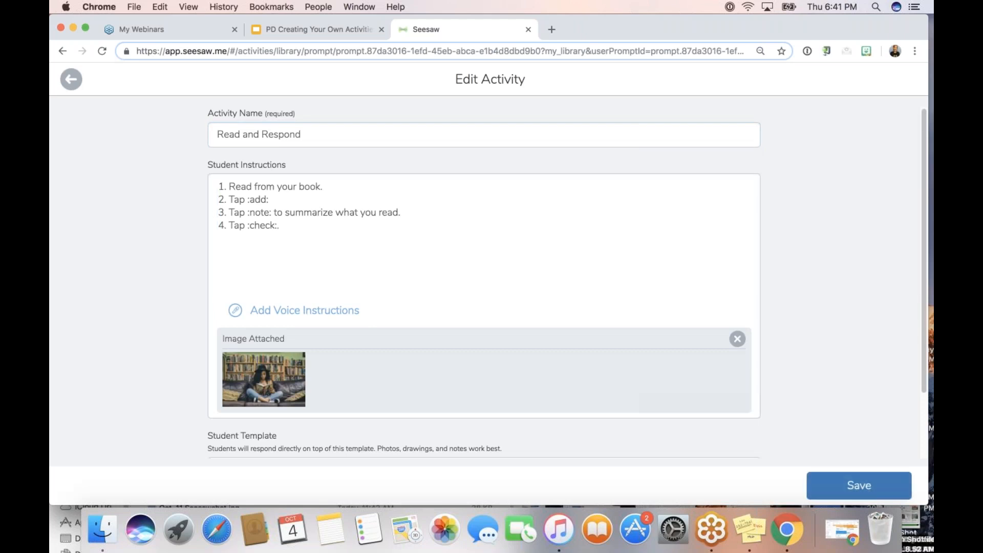
{"action": "left_click", "coordinate": [860, 485]}
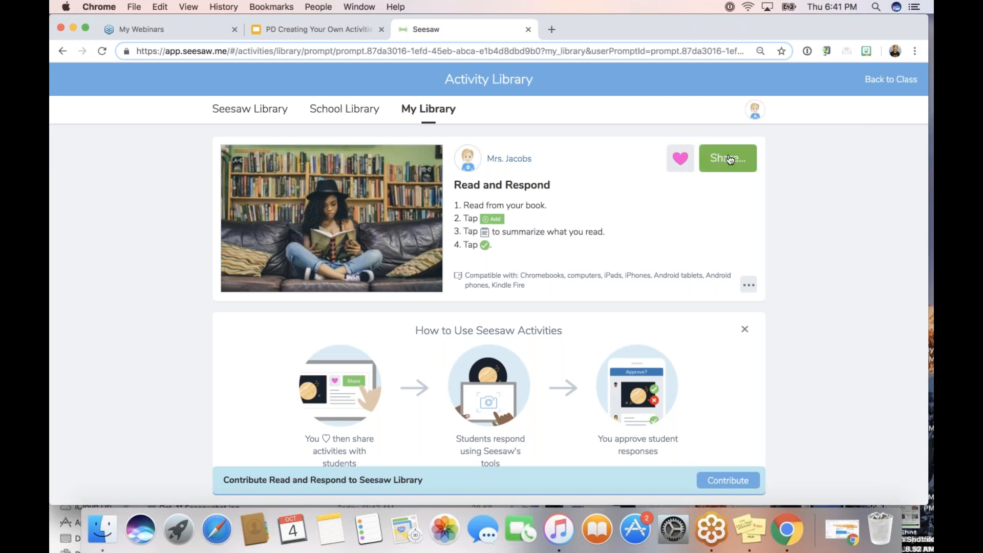
Step: Share the Read and Respond activity with the 8th Grade class and dismiss the sharing guidance
{"action": "left_click", "coordinate": [734, 171]}
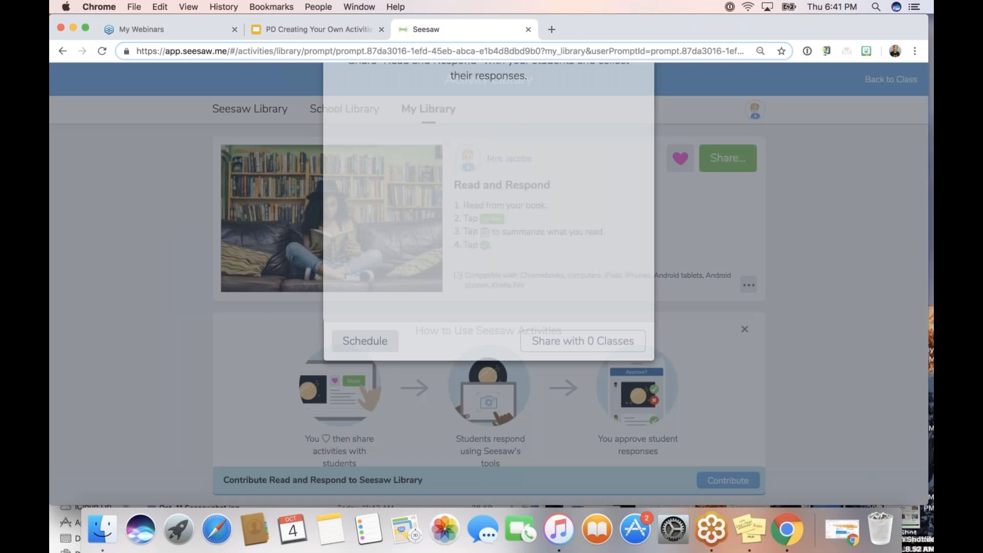
{"action": "left_click", "coordinate": [346, 330]}
{"action": "left_click", "coordinate": [569, 411]}
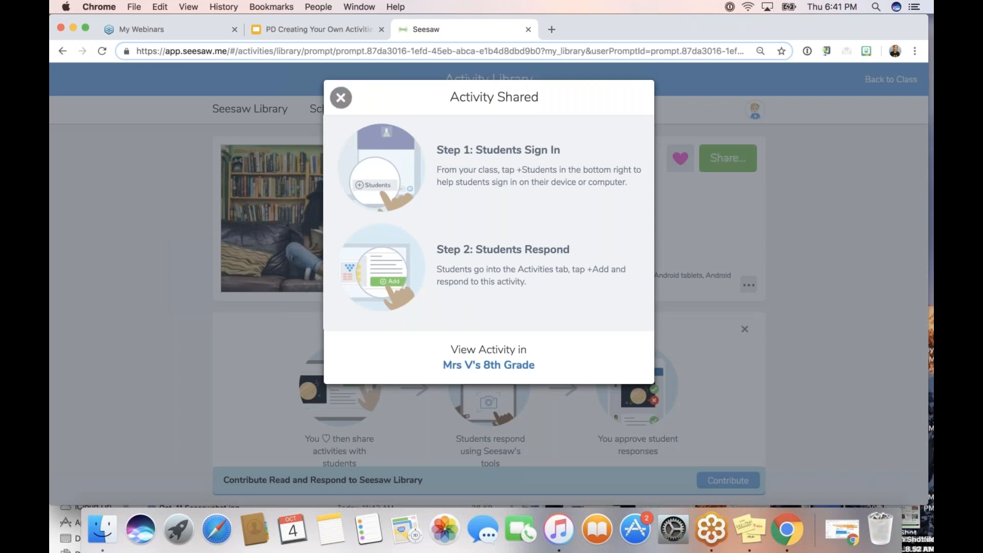
{"action": "left_click", "coordinate": [340, 97]}
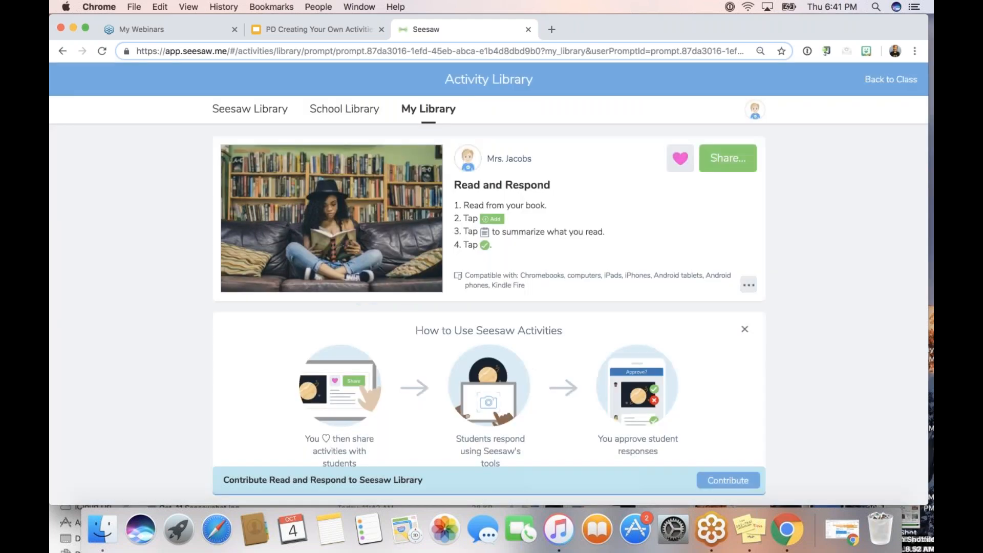
Step: View the recent activities in My Library to check the Read and Respond entry
{"action": "left_click", "coordinate": [275, 117]}
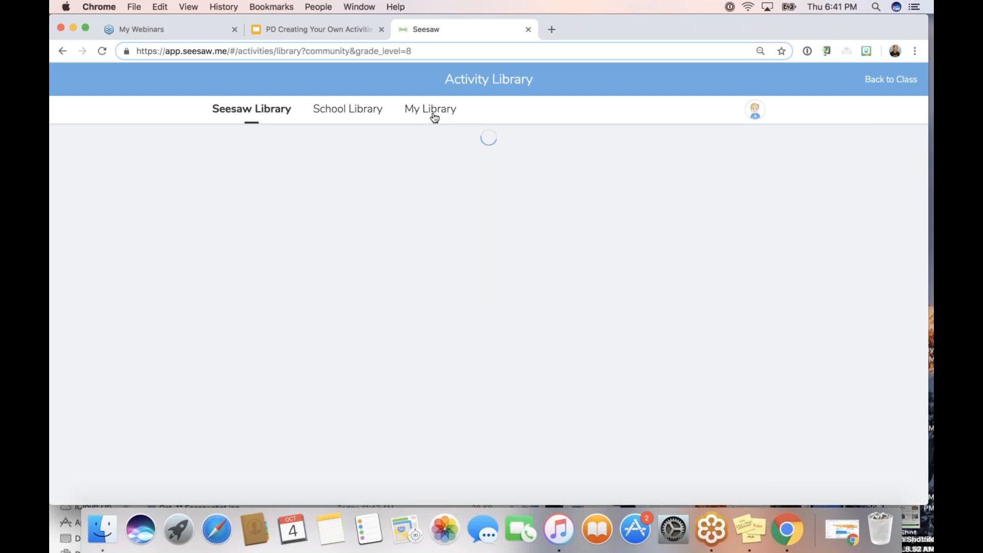
{"action": "left_click", "coordinate": [435, 117]}
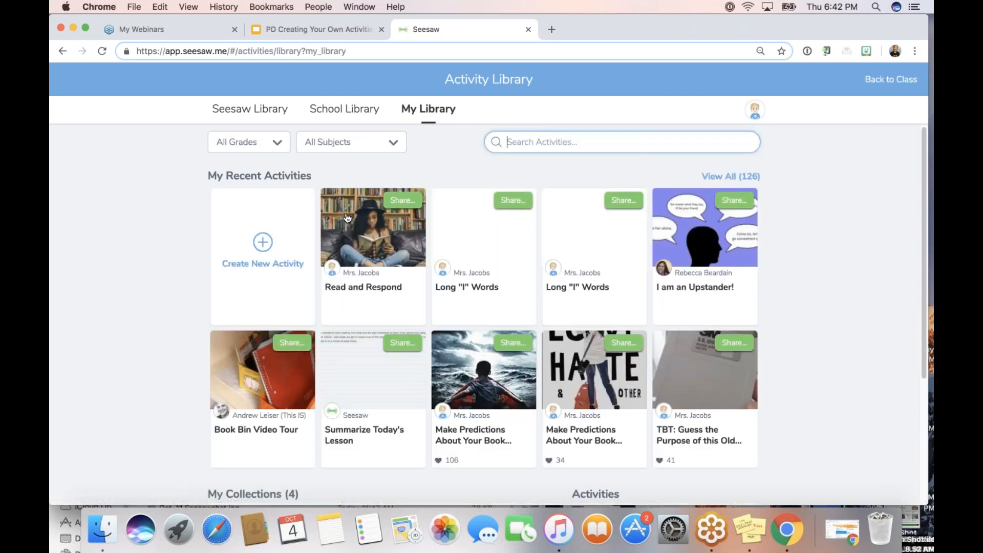
Step: Switch to the "PD Creating Your Own Activities" presentation in Google Slides, present it from slide 6 and advance to slide 7
{"action": "left_click", "coordinate": [329, 30]}
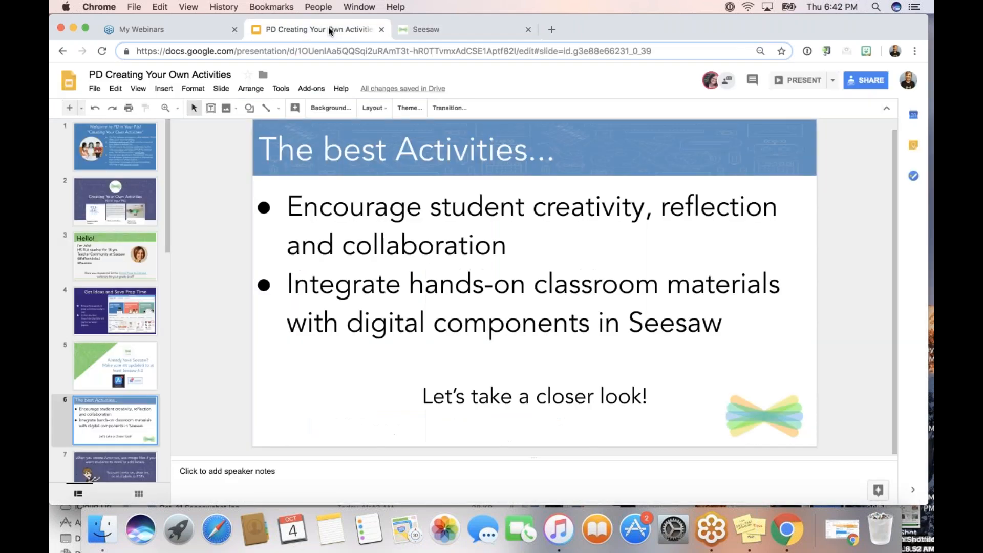
{"action": "left_click", "coordinate": [787, 86]}
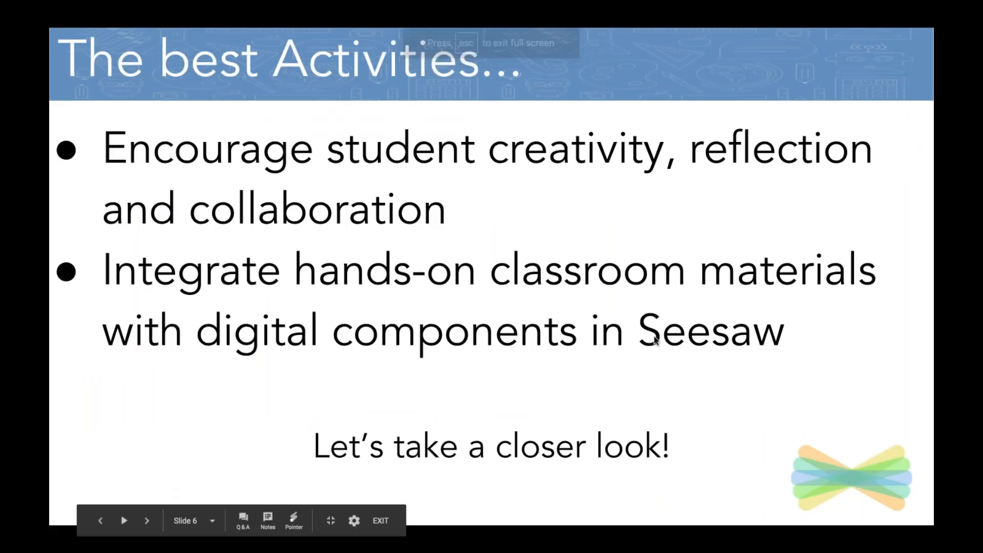
{"action": "key", "text": "Right"}
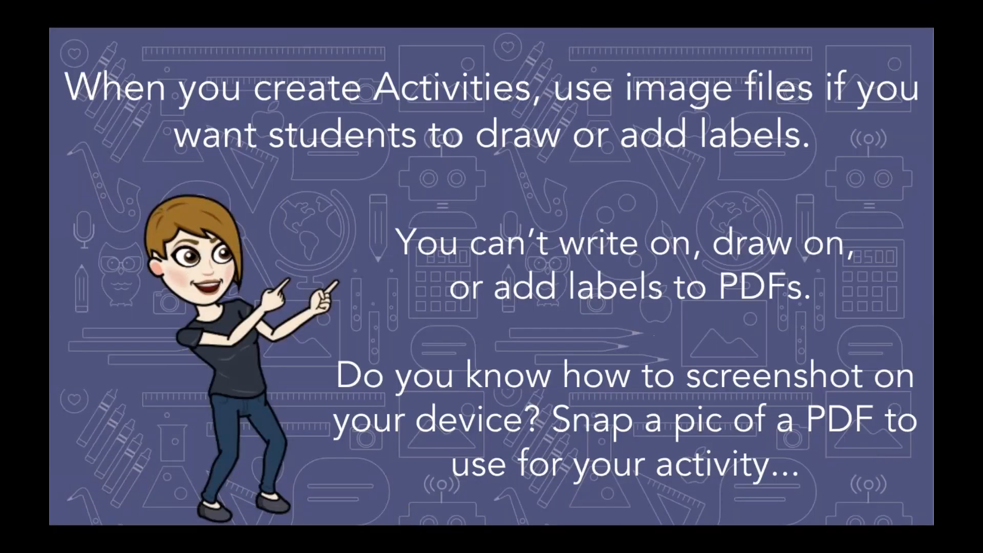
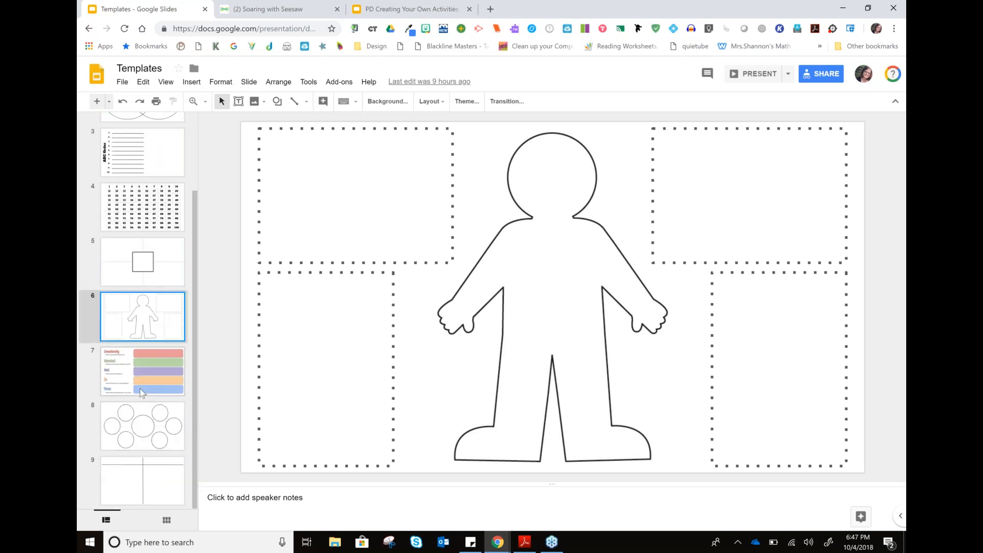
Step: Look through slides 7 to 9 of the Templates presentation: the story-summary organizer, the circle map and the T-chart
{"action": "left_click", "coordinate": [139, 388]}
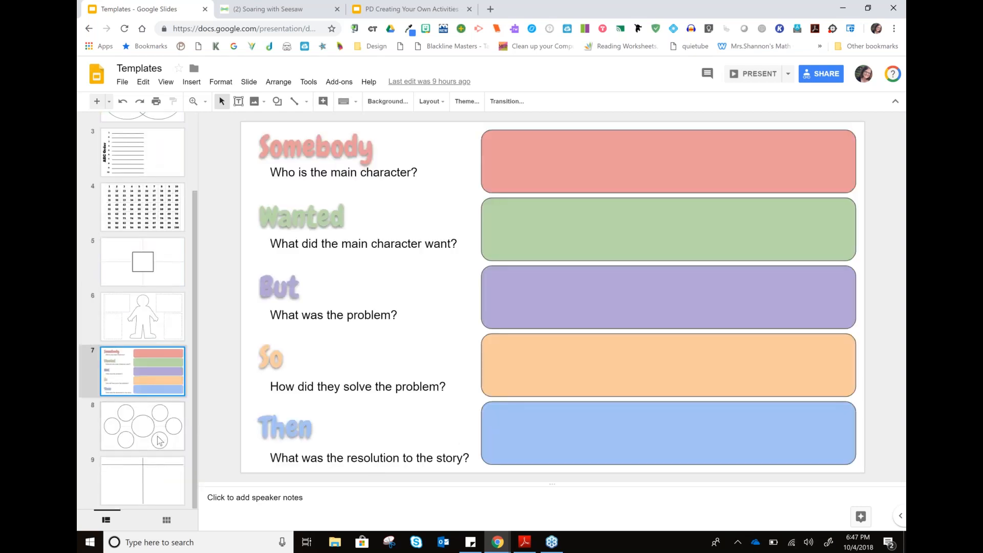
{"action": "left_click", "coordinate": [160, 440]}
{"action": "left_click", "coordinate": [169, 484]}
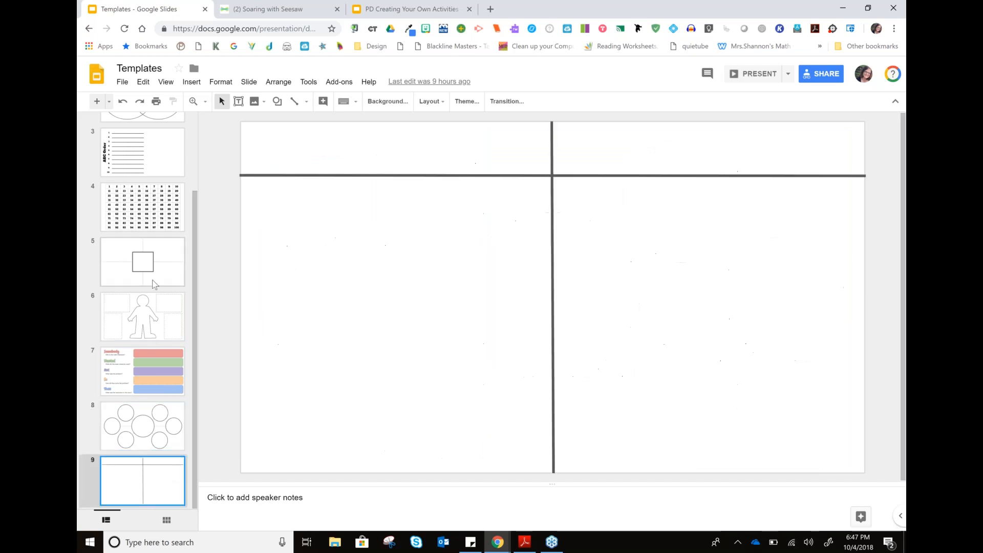
Step: Place the Seesaw class page in its own window beside the Templates presentation and select the ABC Order slide
{"action": "scroll", "coordinate": [155, 284], "scroll_direction": "up", "scroll_amount": 2}
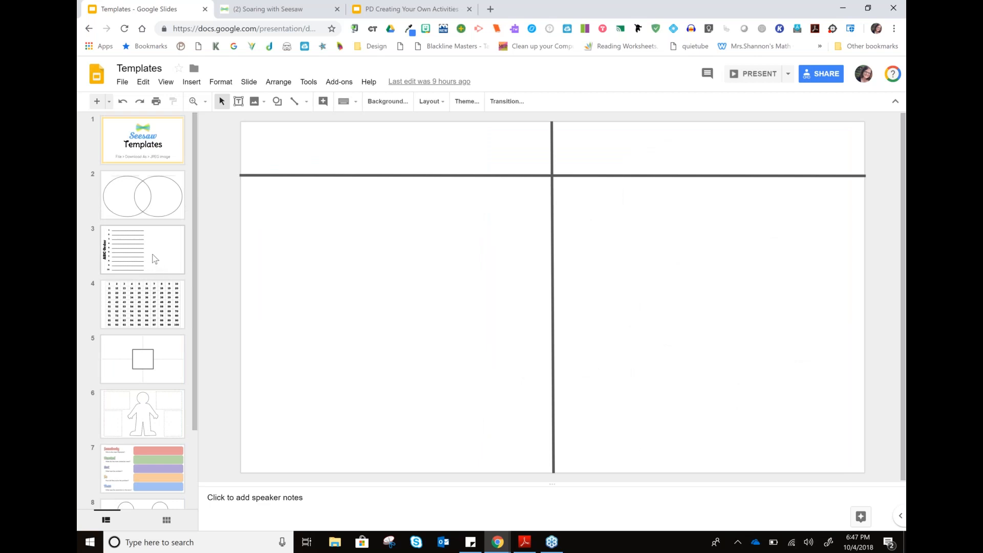
{"action": "key", "text": "super"}
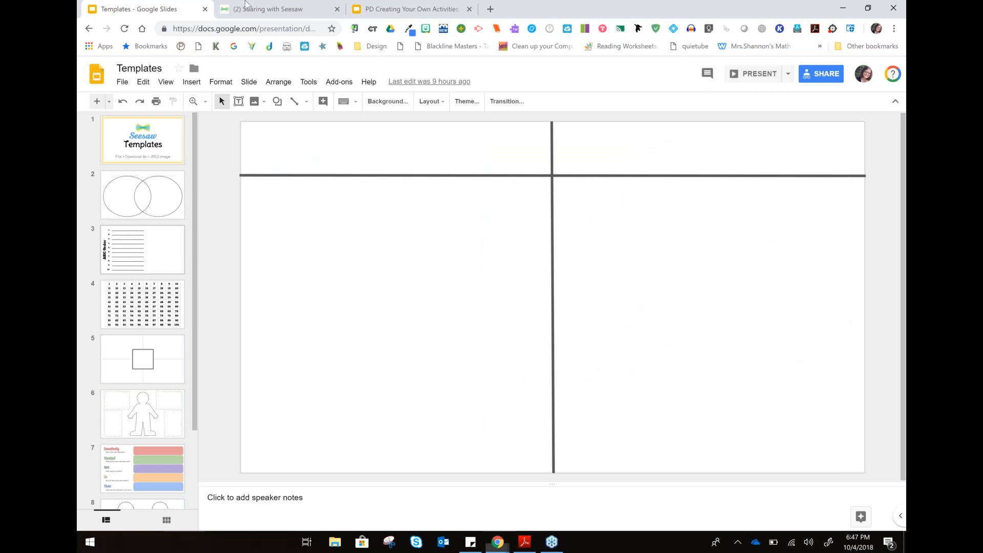
{"action": "key", "text": "super"}
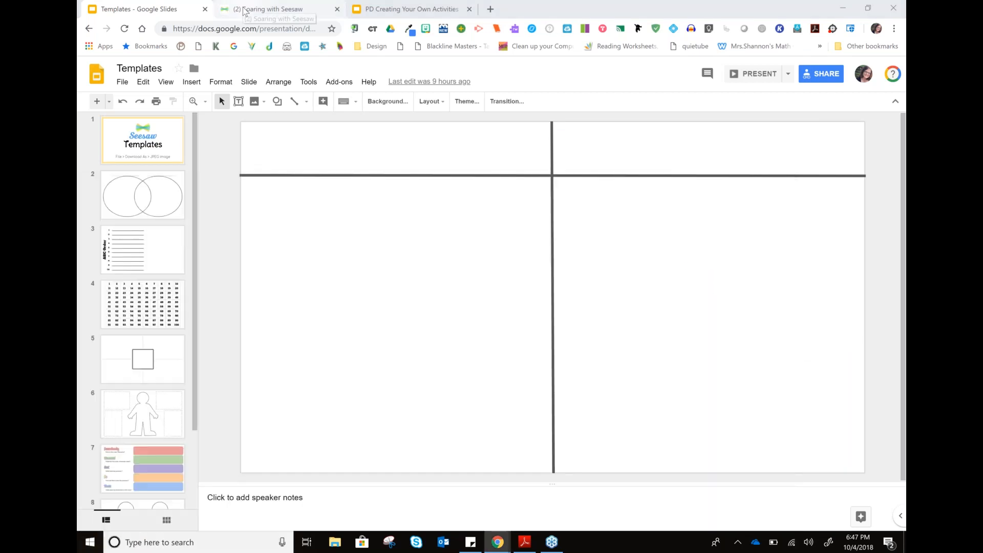
{"action": "left_click_drag", "start_coordinate": [245, 10], "coordinate": [486, 57]}
{"action": "key", "text": "super+Left"}
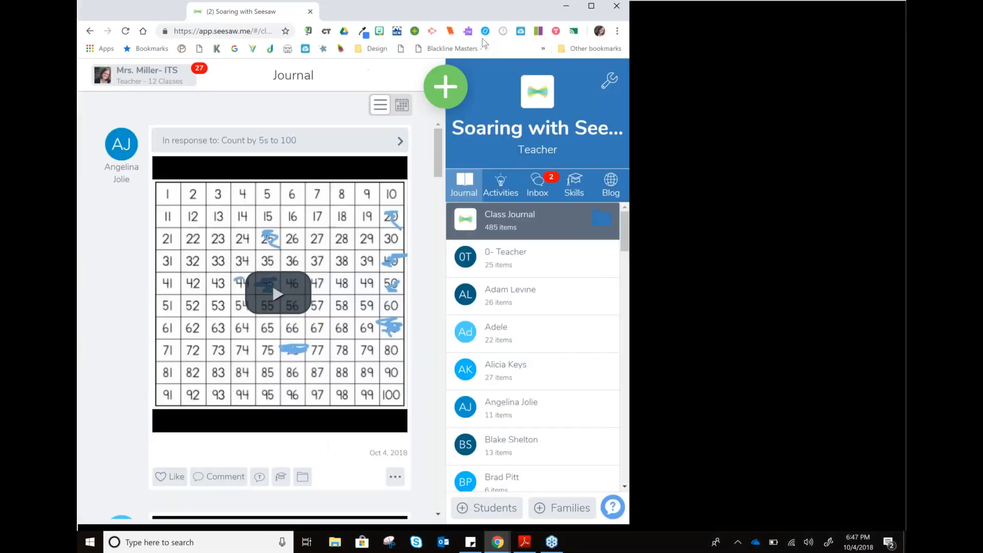
{"action": "key", "text": "super+Up"}
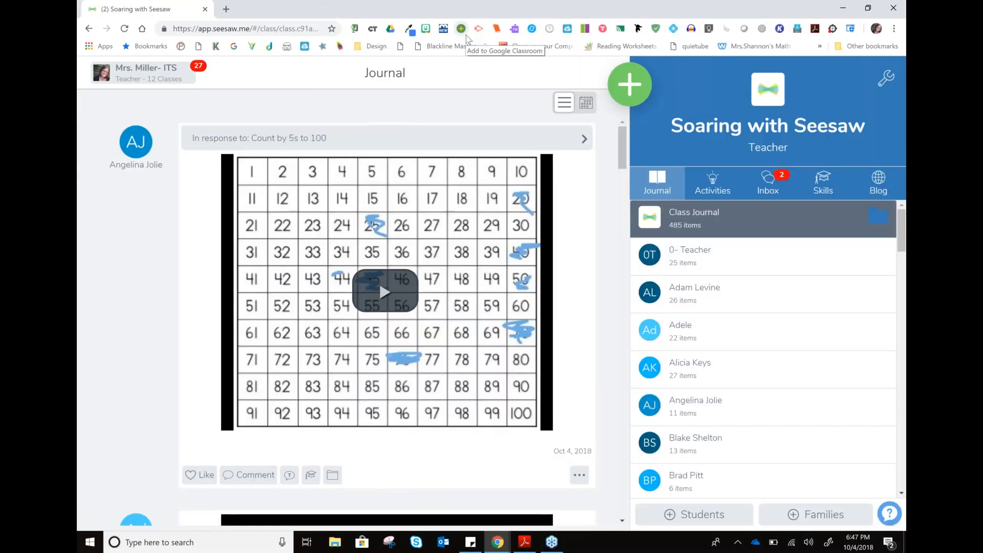
{"action": "key", "text": "super+Right"}
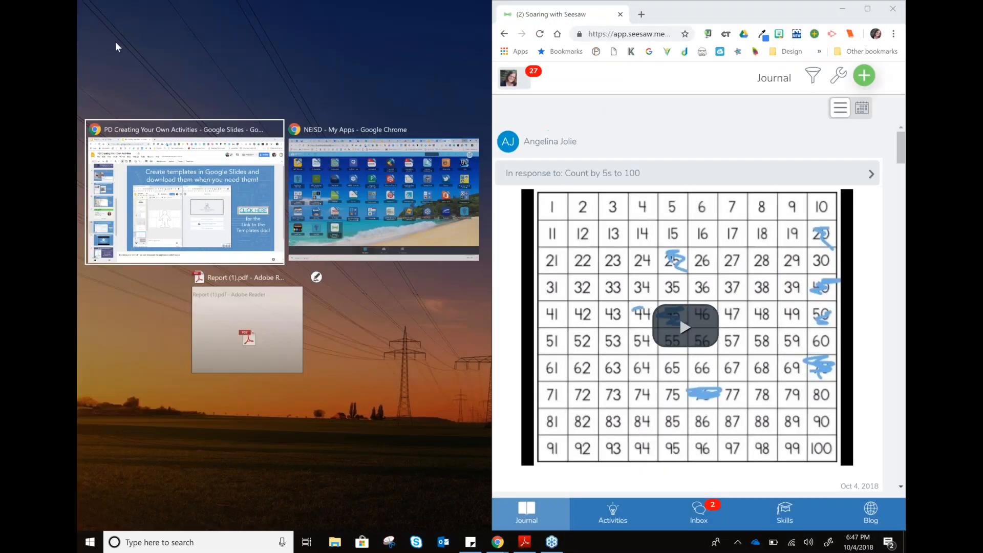
{"action": "left_click", "coordinate": [184, 192]}
{"action": "left_click", "coordinate": [123, 14]}
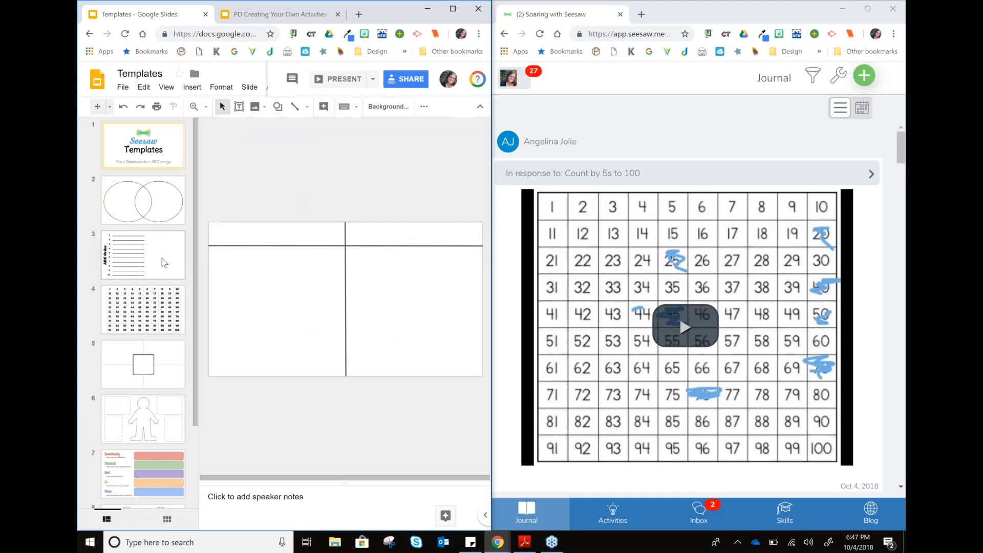
{"action": "left_click", "coordinate": [164, 262]}
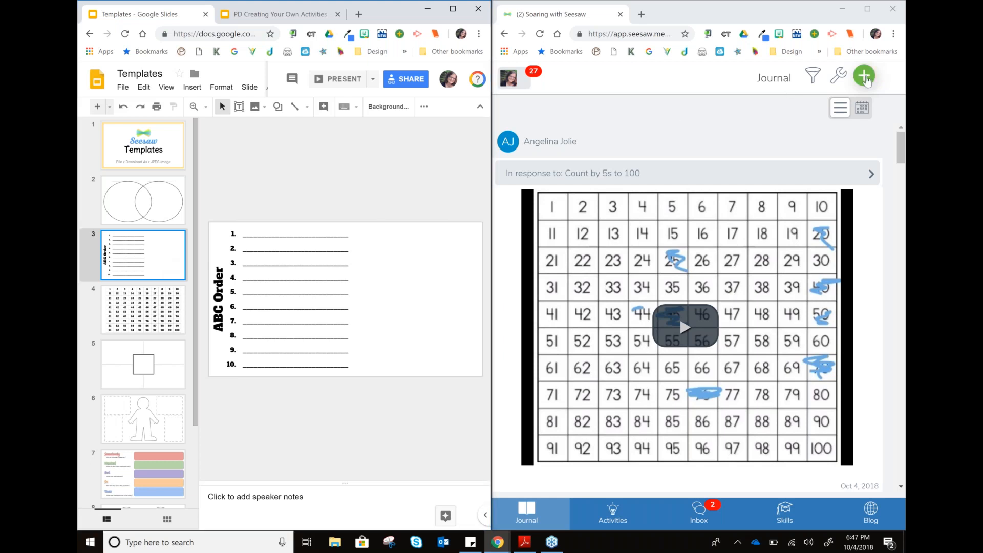
Step: Create a new Seesaw activity named "ABC Order" with the student instructions "Put your word wall words in ABC order."
{"action": "left_click", "coordinate": [864, 77]}
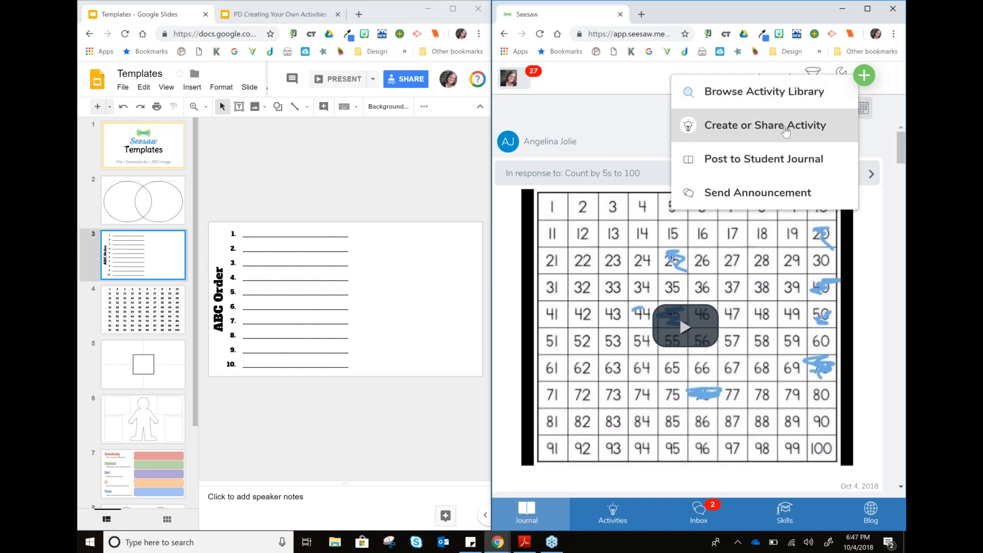
{"action": "left_click", "coordinate": [786, 132]}
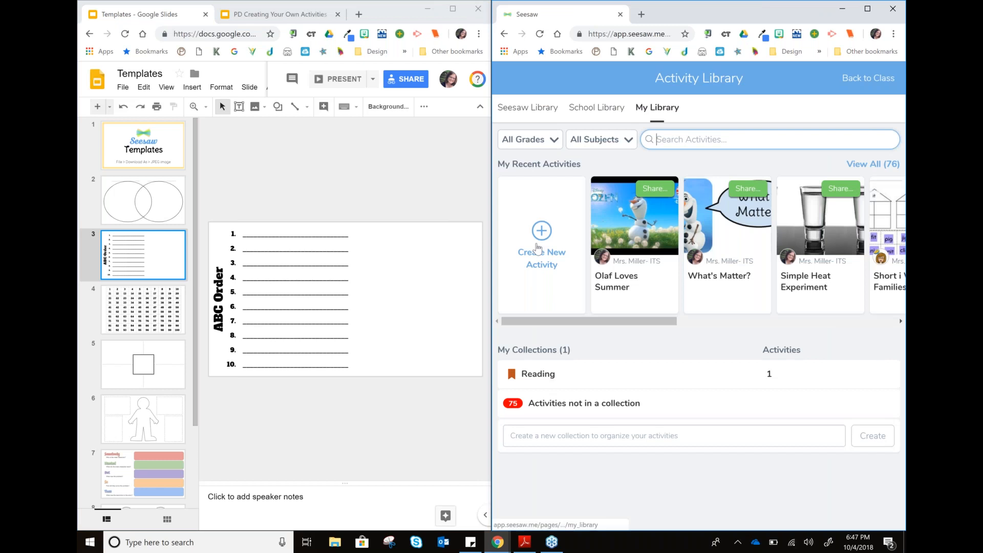
{"action": "left_click", "coordinate": [539, 249]}
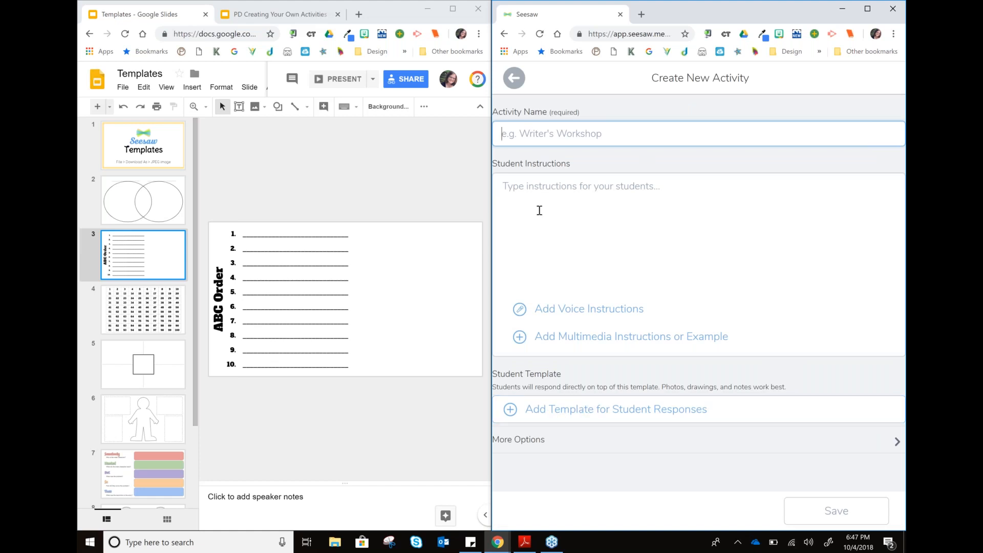
{"action": "type", "text": "ABC O"}
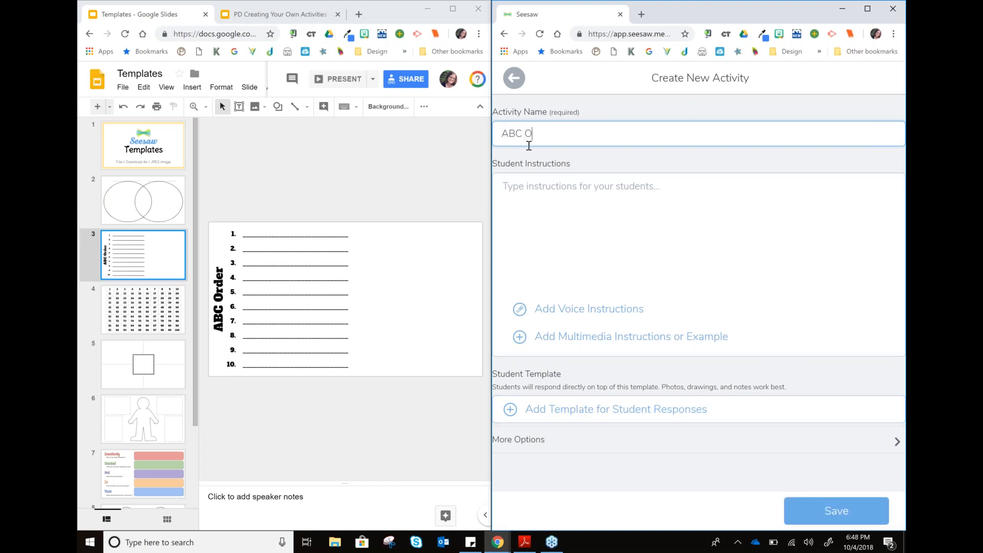
{"action": "type", "text": "rder"}
{"action": "key", "text": "Tab"}
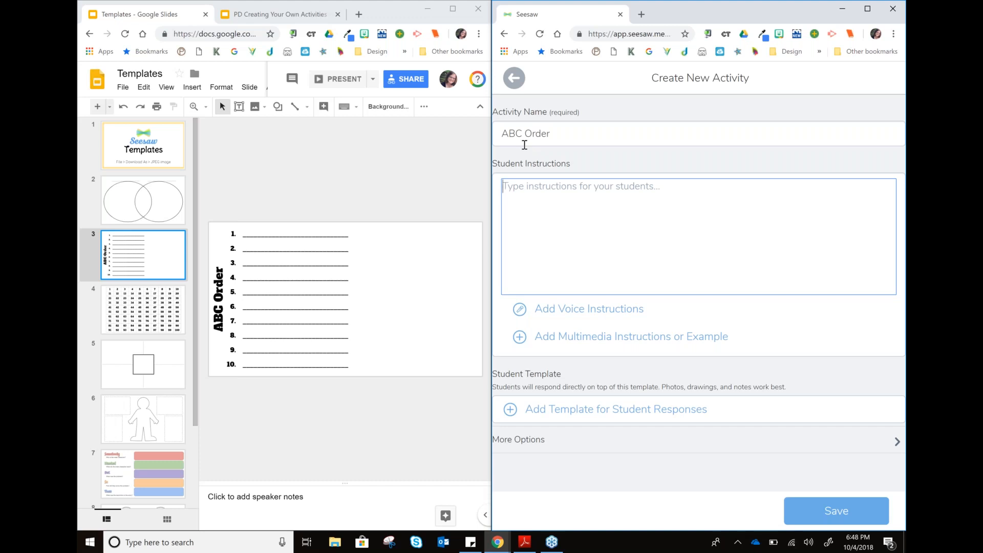
{"action": "type", "text": "Put yo"}
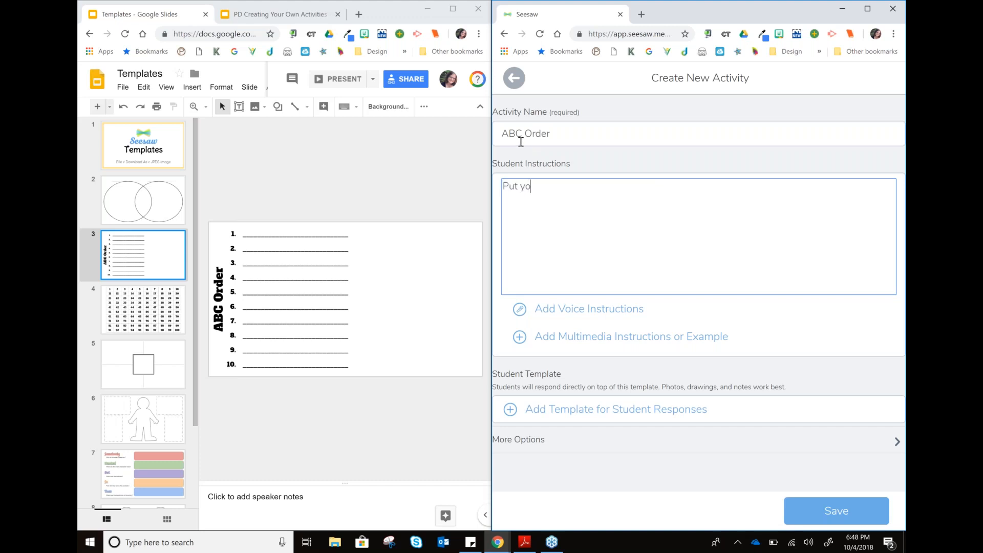
{"action": "type", "text": "ur word wall words in ABC order."}
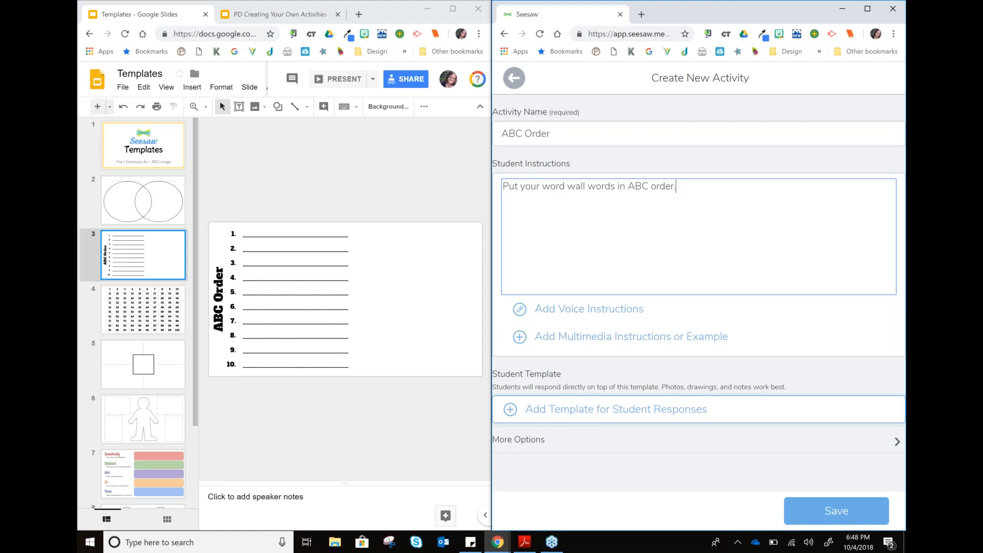
Step: Download the ABC Order slide as a JPEG image and add it as the file for the activity's student response template
{"action": "left_click", "coordinate": [558, 414]}
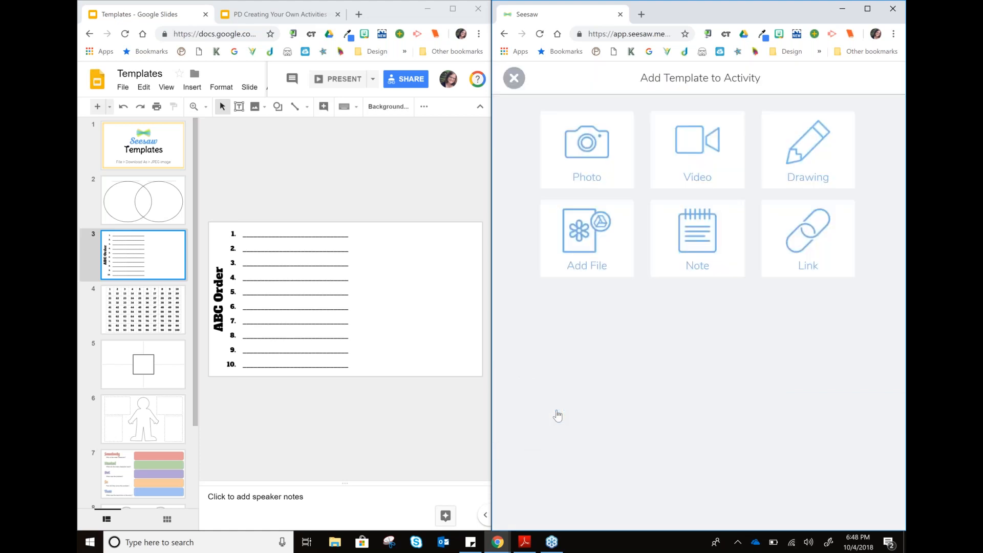
{"action": "left_click", "coordinate": [586, 240]}
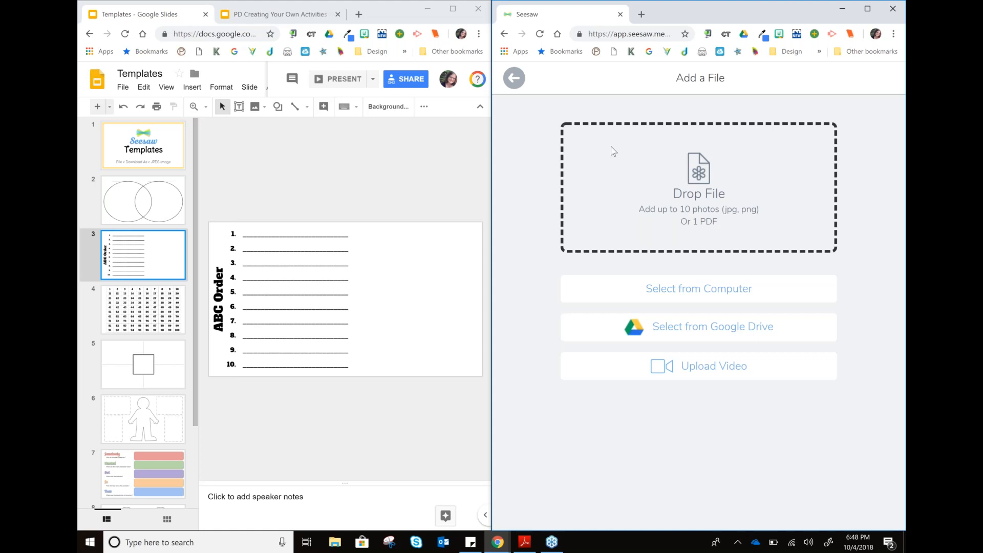
{"action": "left_click", "coordinate": [122, 88]}
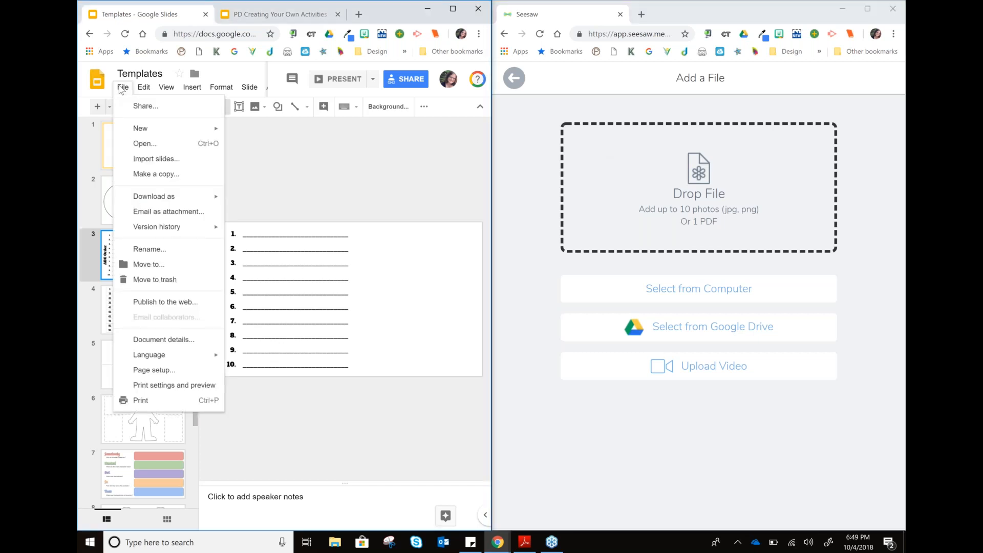
{"action": "mouse_move", "coordinate": [154, 200]}
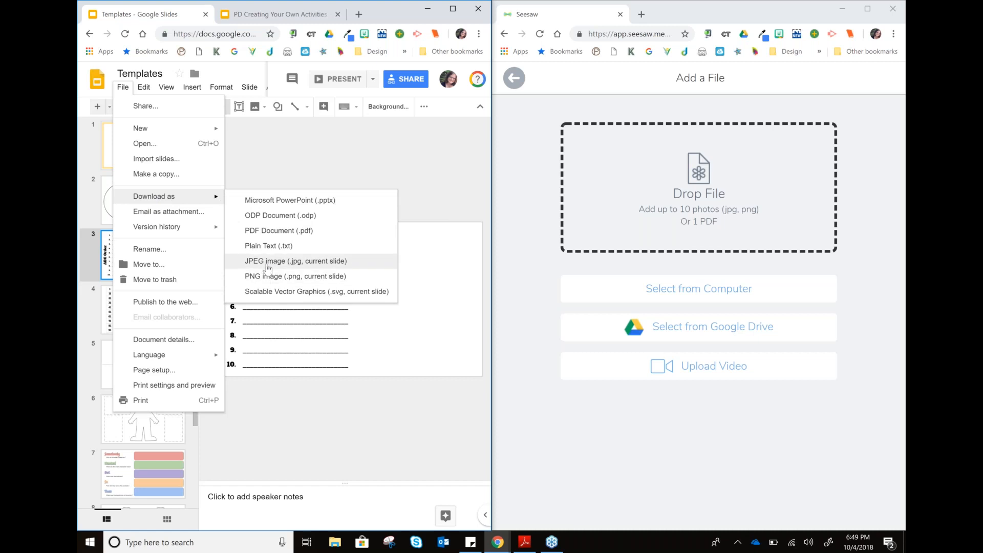
{"action": "left_click", "coordinate": [268, 262]}
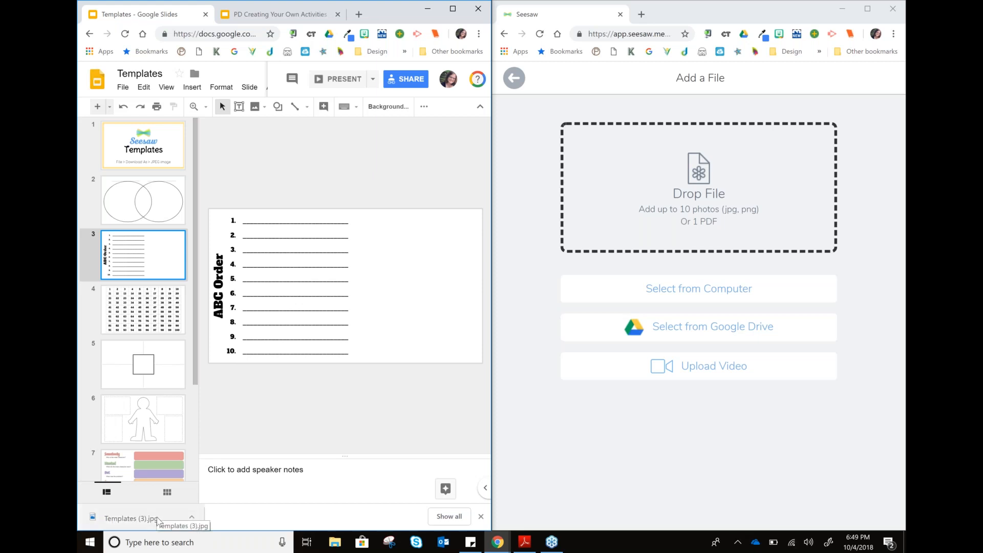
{"action": "left_click_drag", "start_coordinate": [158, 518], "coordinate": [646, 170]}
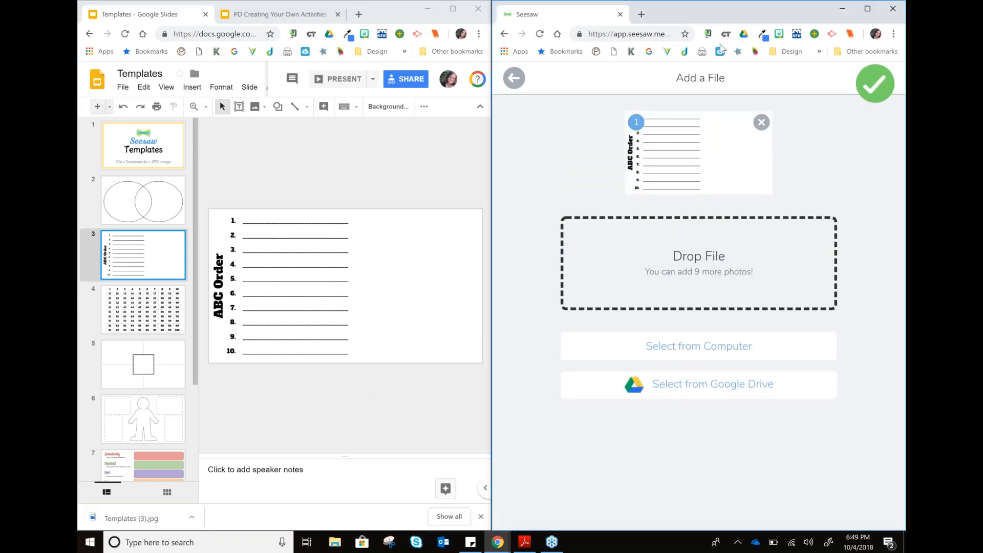
{"action": "left_click", "coordinate": [865, 10]}
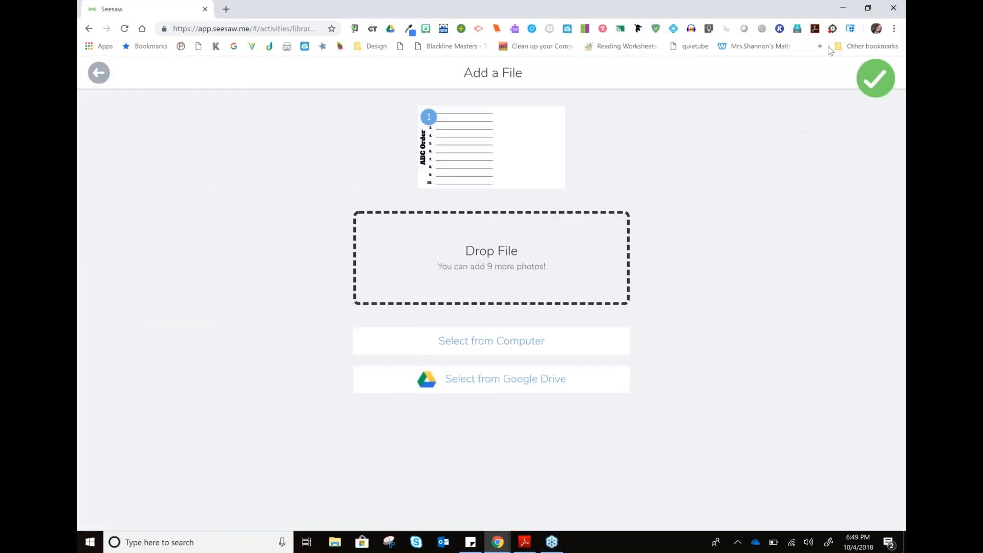
{"action": "left_click", "coordinate": [868, 8]}
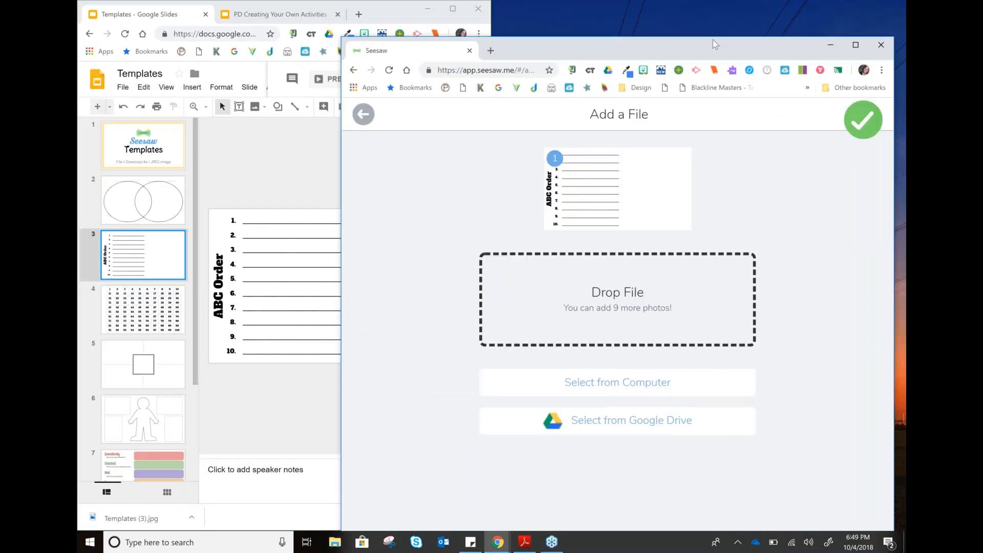
{"action": "key", "text": "super+Right"}
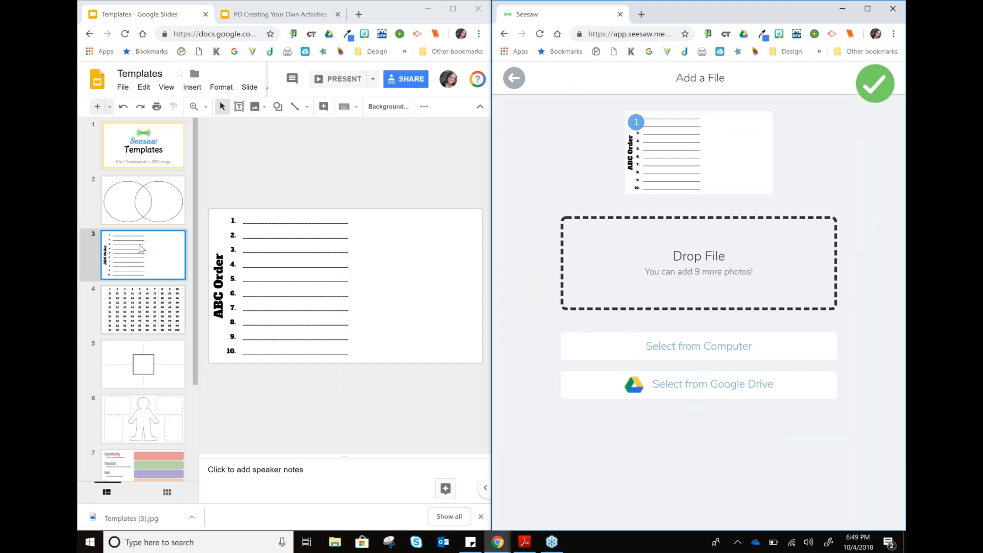
{"action": "left_click", "coordinate": [123, 88]}
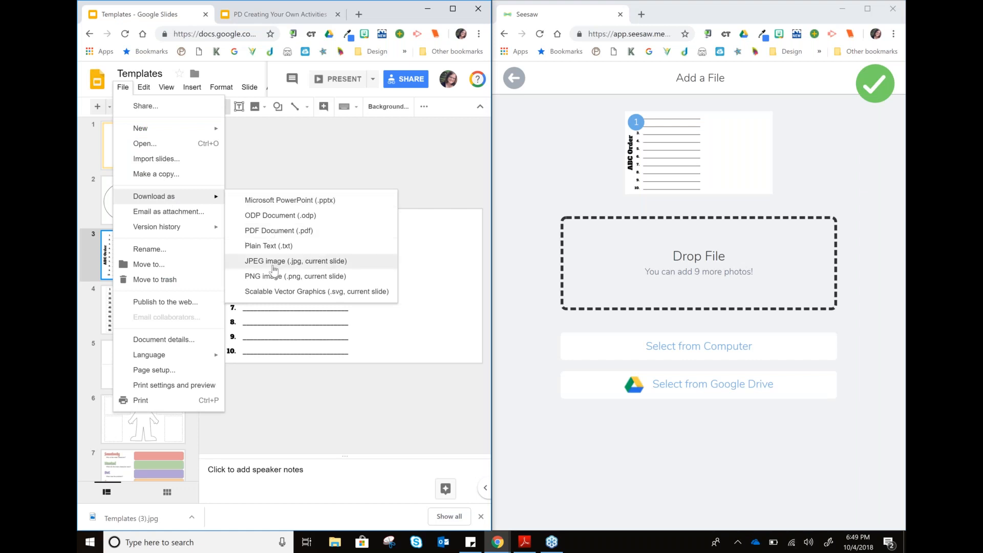
{"action": "left_click", "coordinate": [274, 262]}
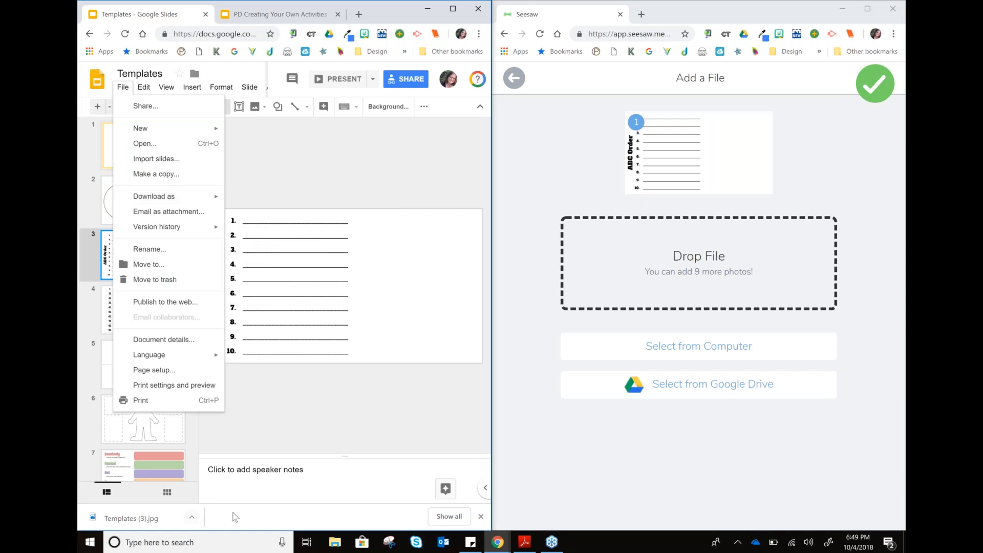
{"action": "left_click", "coordinate": [557, 174]}
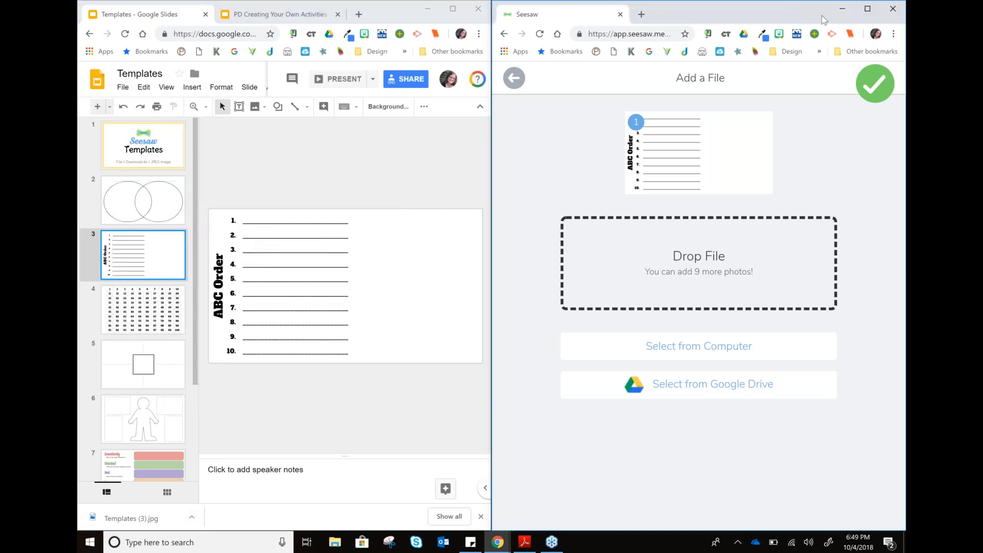
Step: Maximize the Seesaw window, accept the uploaded image and label its blank area with the words "because", "go", "can" and "like"
{"action": "left_click", "coordinate": [868, 8]}
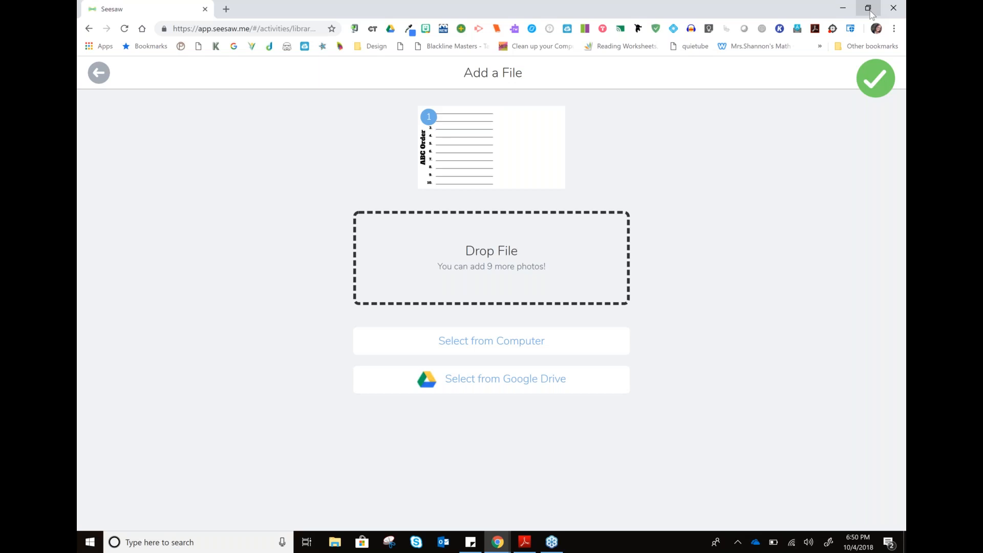
{"action": "left_click", "coordinate": [871, 88]}
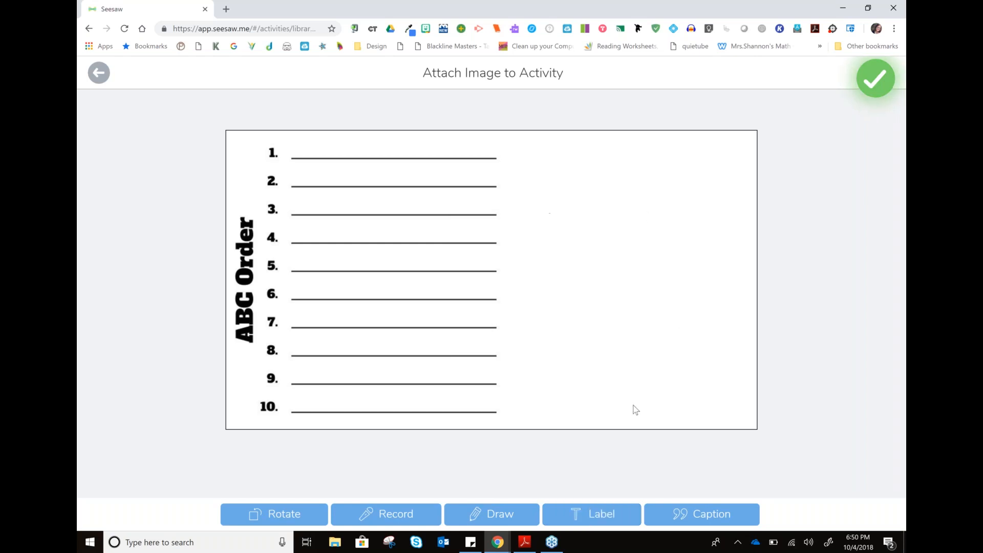
{"action": "left_click", "coordinate": [609, 516]}
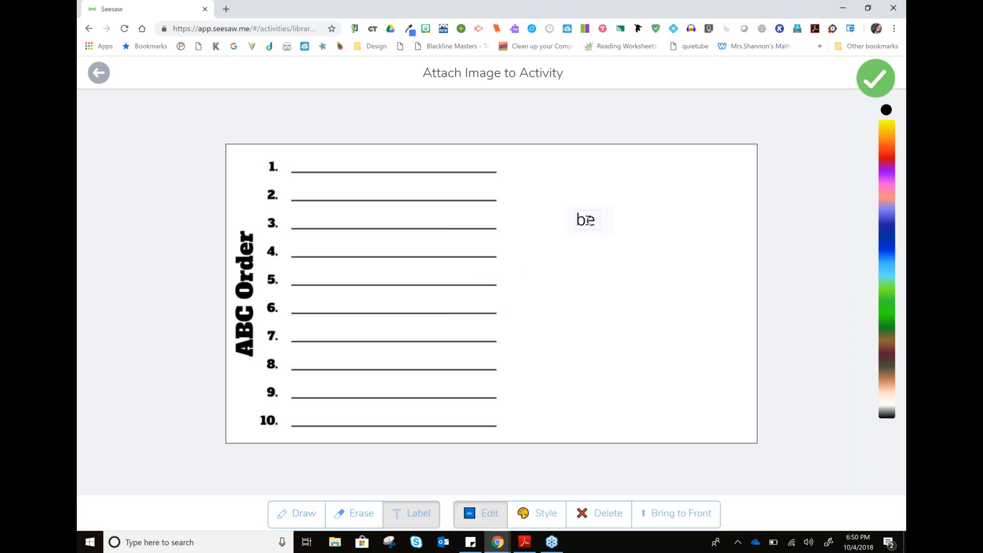
{"action": "type", "text": "cause"}
{"action": "left_click", "coordinate": [618, 279]}
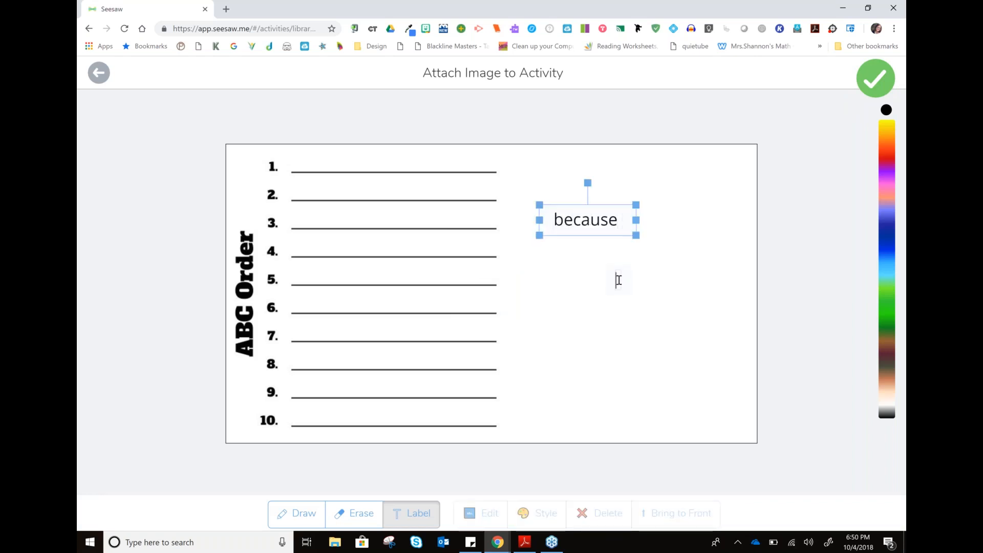
{"action": "type", "text": "go"}
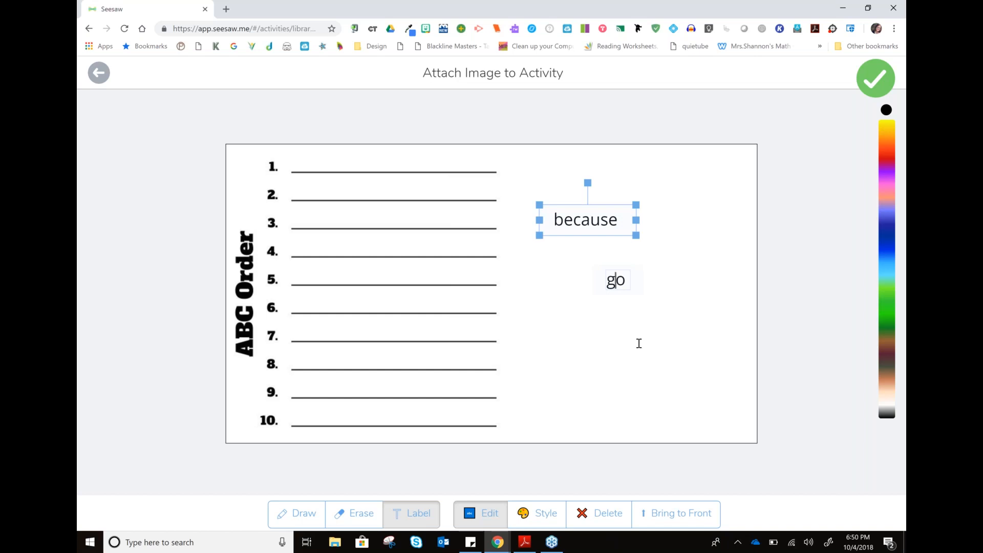
{"action": "left_click", "coordinate": [639, 343]}
{"action": "type", "text": "can"}
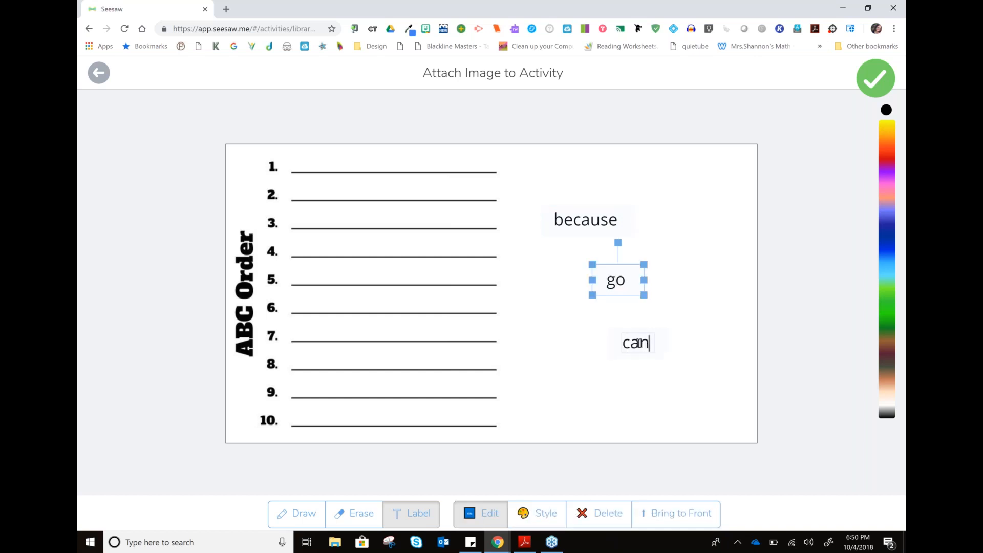
{"action": "left_click", "coordinate": [667, 199]}
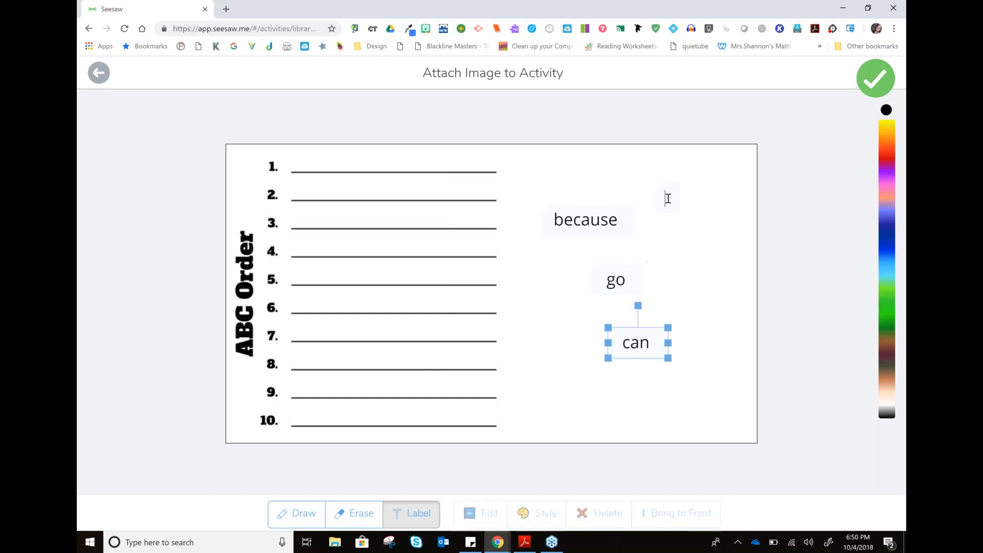
{"action": "type", "text": "like"}
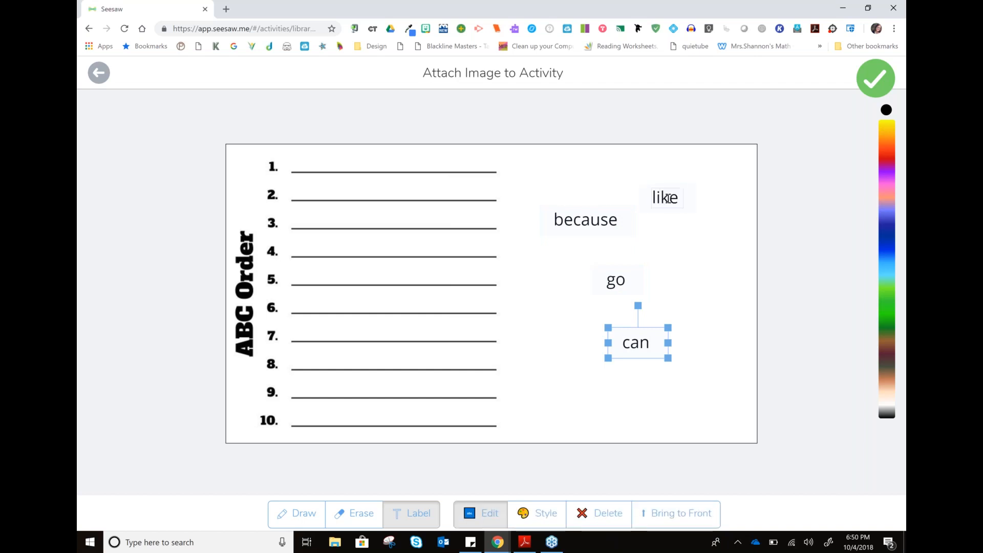
Step: Add a "you" label below "like" in the blank area and shift the "go" label slightly toward the numbered lines
{"action": "left_click", "coordinate": [692, 250]}
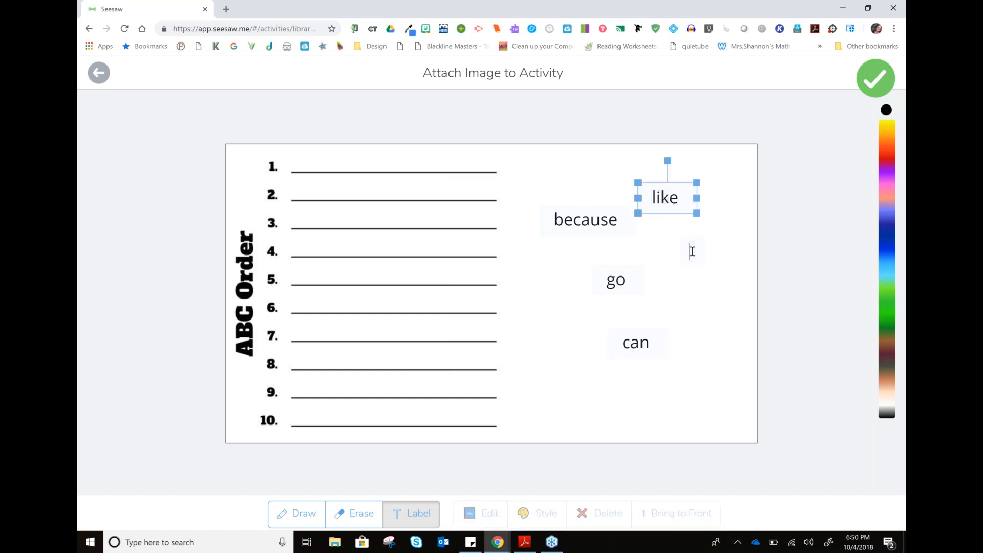
{"action": "type", "text": "you"}
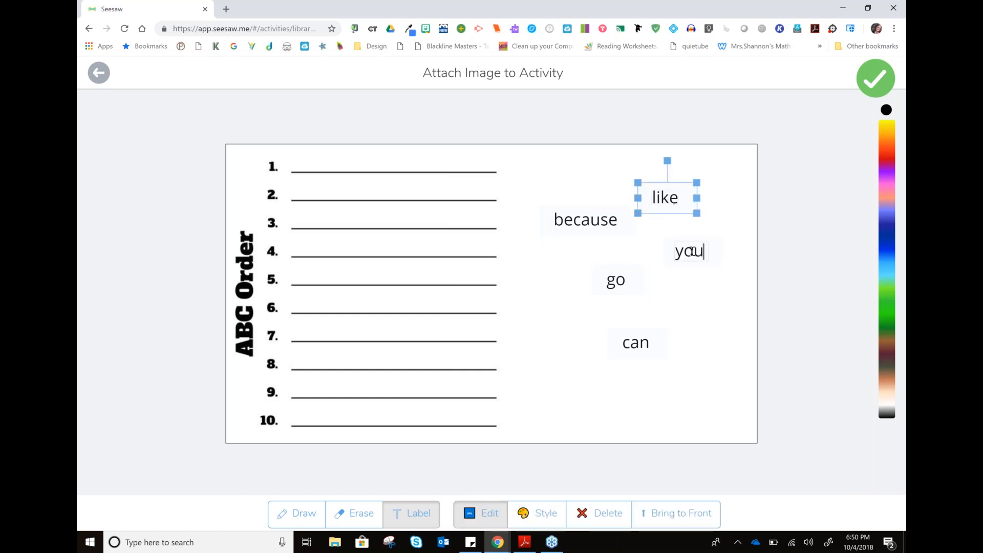
{"action": "left_click", "coordinate": [727, 380]}
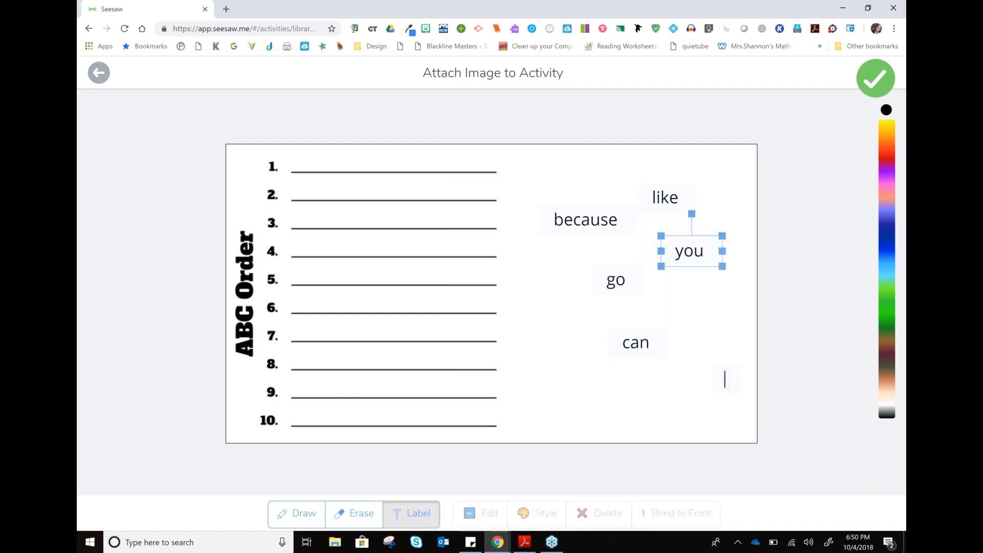
{"action": "mouse_move", "coordinate": [595, 280]}
{"action": "left_mouse_down"}
{"action": "mouse_move", "coordinate": [417, 262]}
{"action": "mouse_move", "coordinate": [381, 277]}
{"action": "mouse_move", "coordinate": [602, 277]}
{"action": "left_mouse_up"}
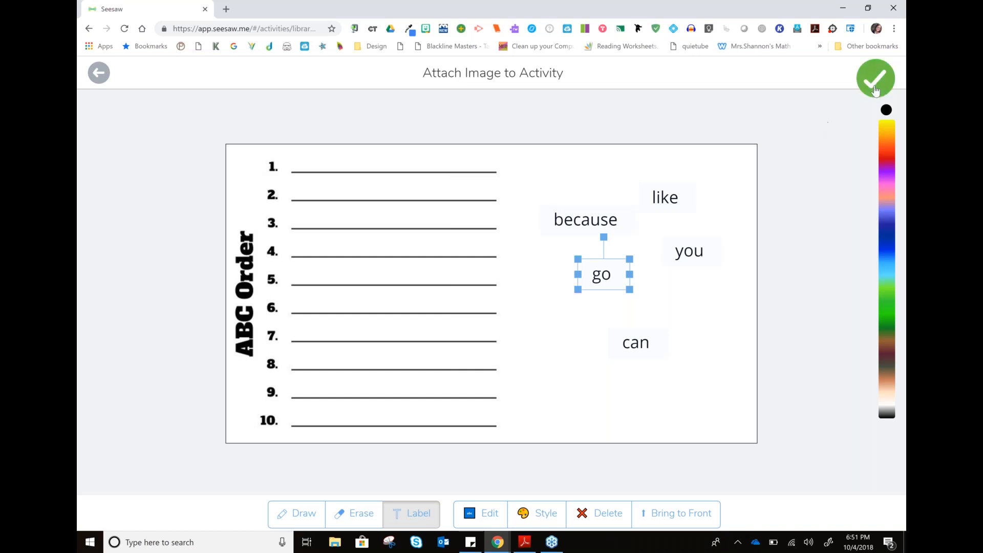
Step: Accept the labeled image as the student template and save the ABC Order activity
{"action": "left_click", "coordinate": [876, 88]}
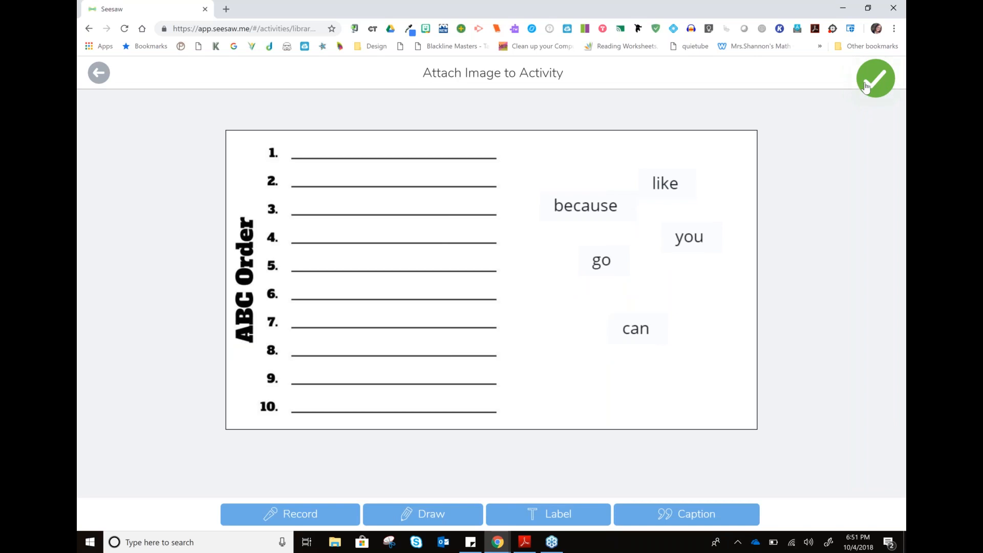
{"action": "left_click", "coordinate": [866, 86]}
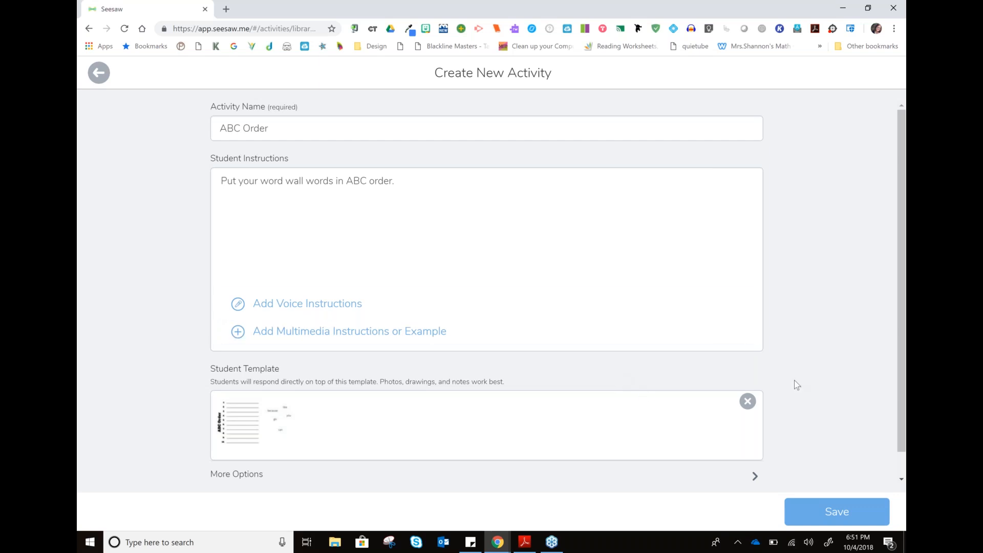
{"action": "left_click", "coordinate": [854, 521]}
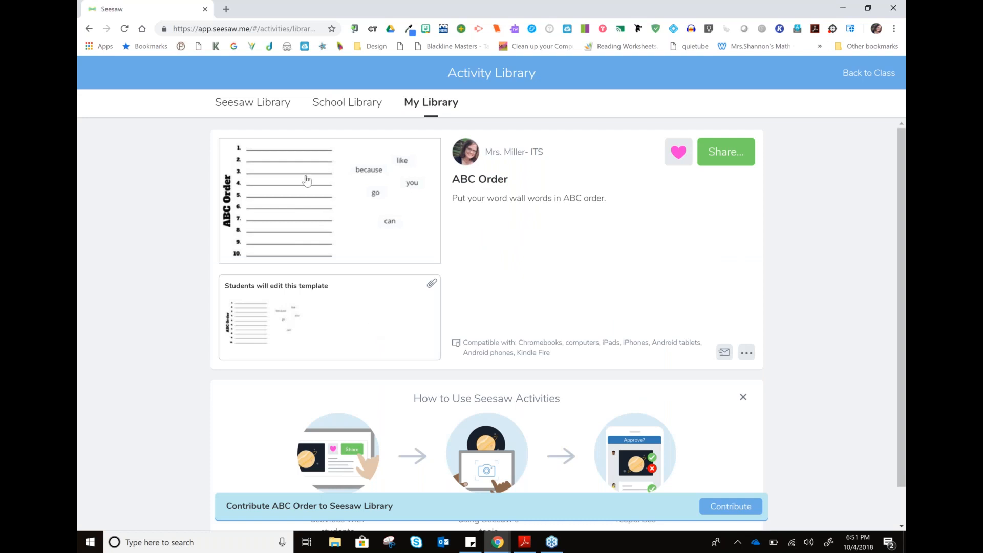
Step: Browse the popular activities of the week in the Seesaw Library
{"action": "left_click", "coordinate": [270, 111]}
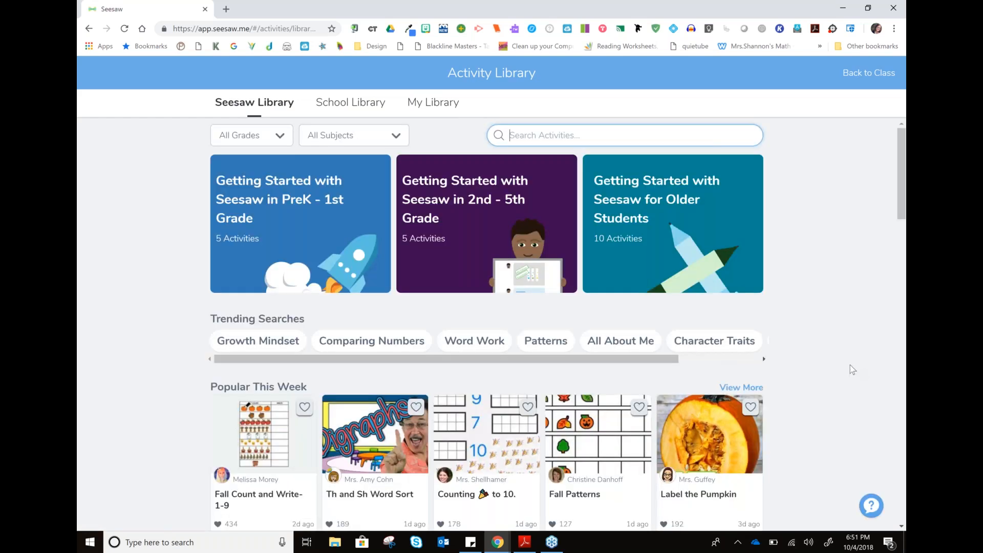
{"action": "scroll", "coordinate": [850, 366], "scroll_direction": "down", "scroll_amount": 2}
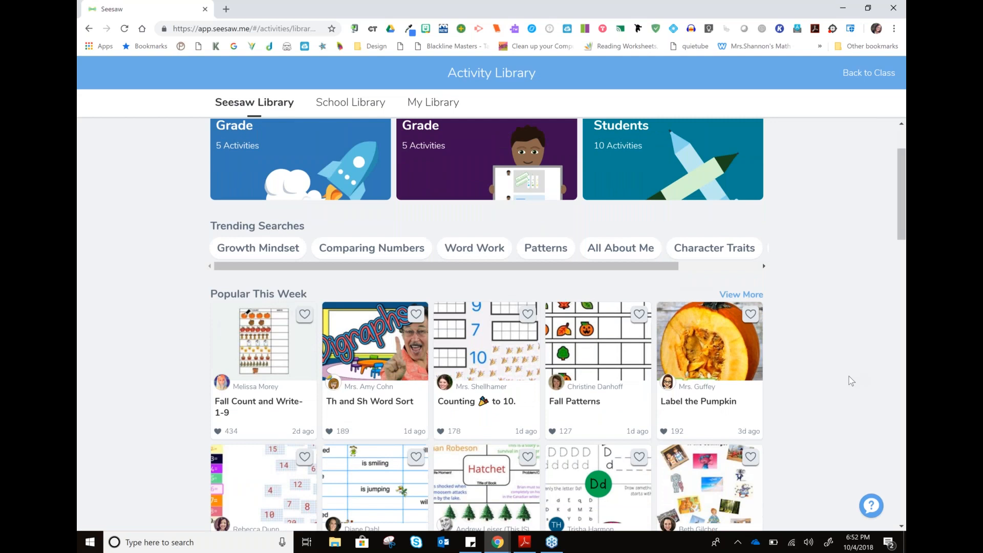
{"action": "scroll", "coordinate": [851, 381], "scroll_direction": "down", "scroll_amount": 1}
{"action": "scroll", "coordinate": [851, 381], "scroll_direction": "down", "scroll_amount": 1}
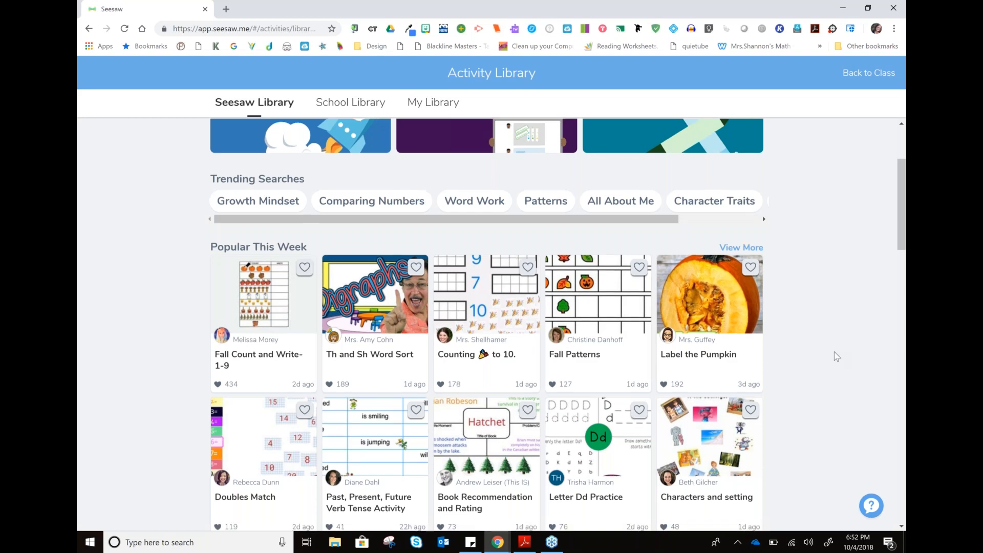
{"action": "scroll", "coordinate": [834, 352], "scroll_direction": "down", "scroll_amount": 1}
{"action": "scroll", "coordinate": [834, 352], "scroll_direction": "down", "scroll_amount": 2}
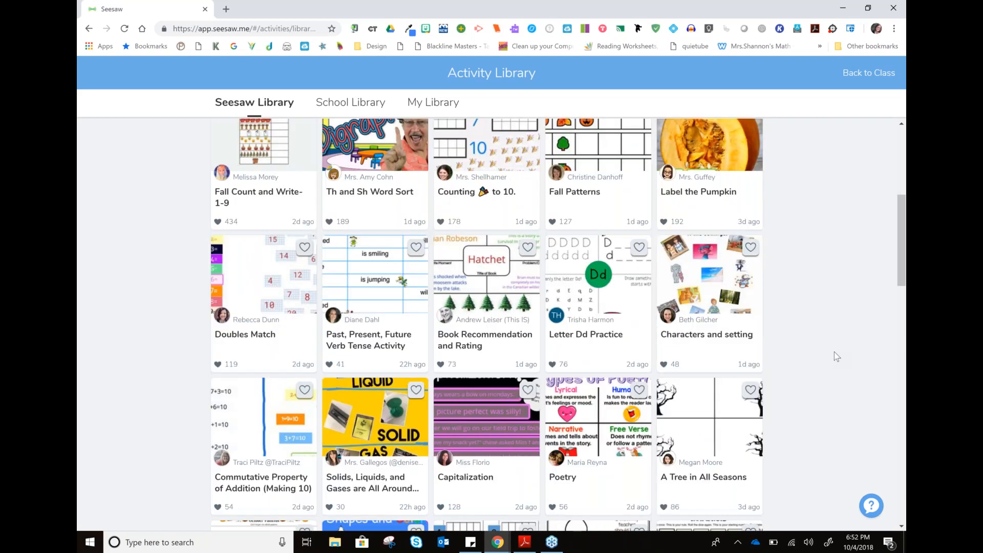
{"action": "scroll", "coordinate": [834, 352], "scroll_direction": "down", "scroll_amount": 1}
{"action": "scroll", "coordinate": [834, 352], "scroll_direction": "down", "scroll_amount": 1}
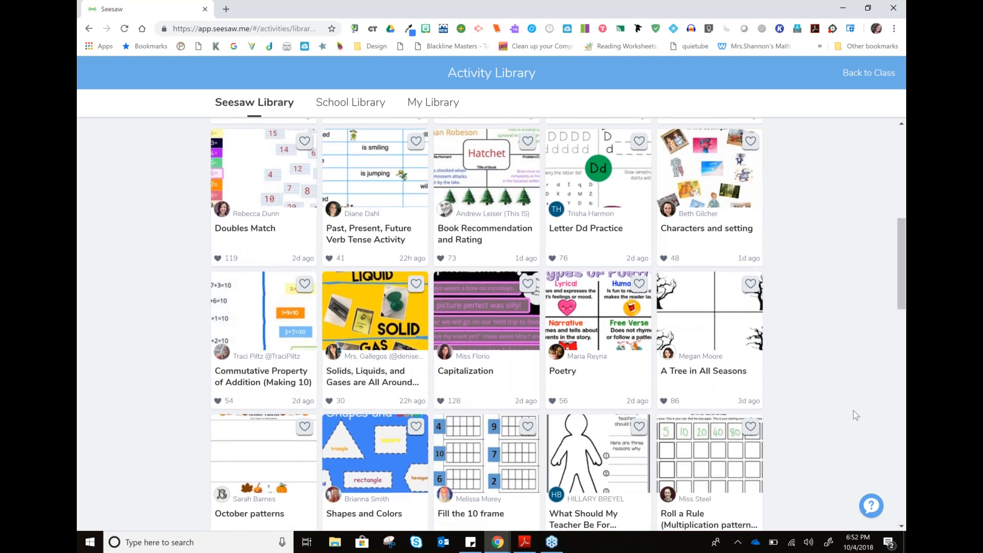
{"action": "scroll", "coordinate": [853, 411], "scroll_direction": "down", "scroll_amount": 1}
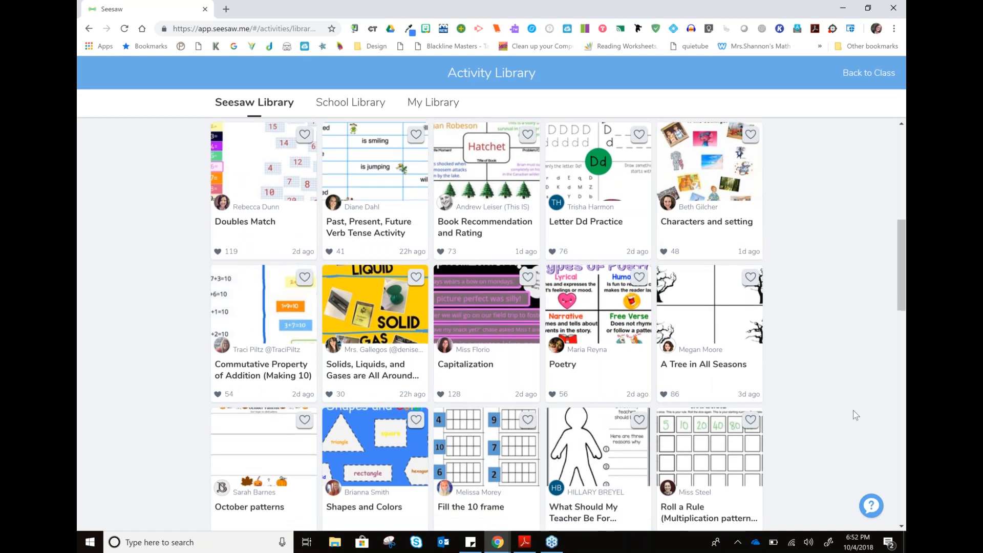
{"action": "scroll", "coordinate": [853, 408], "scroll_direction": "down", "scroll_amount": 1}
{"action": "scroll", "coordinate": [589, 335], "scroll_direction": "up", "scroll_amount": 1}
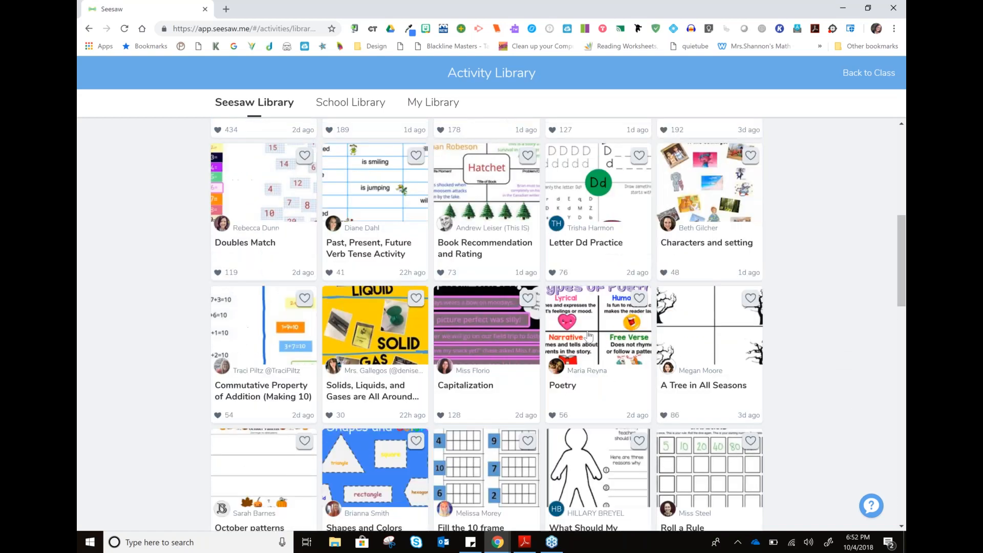
{"action": "scroll", "coordinate": [589, 335], "scroll_direction": "up", "scroll_amount": 2}
{"action": "scroll", "coordinate": [526, 279], "scroll_direction": "up", "scroll_amount": 2}
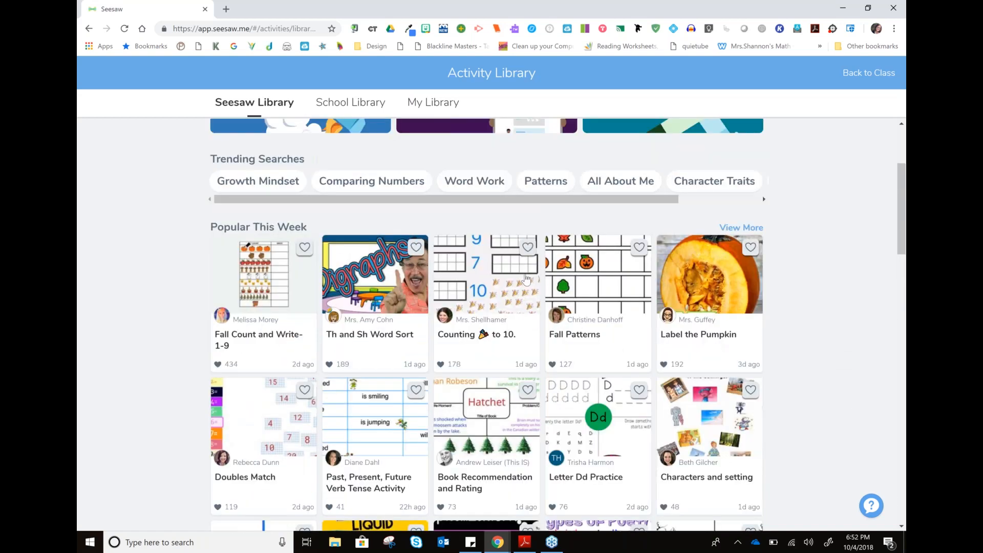
Step: Open the popular "Counting 🎉 to 10." activity, save it to My Library and make an editable copy of it
{"action": "left_click", "coordinate": [525, 279]}
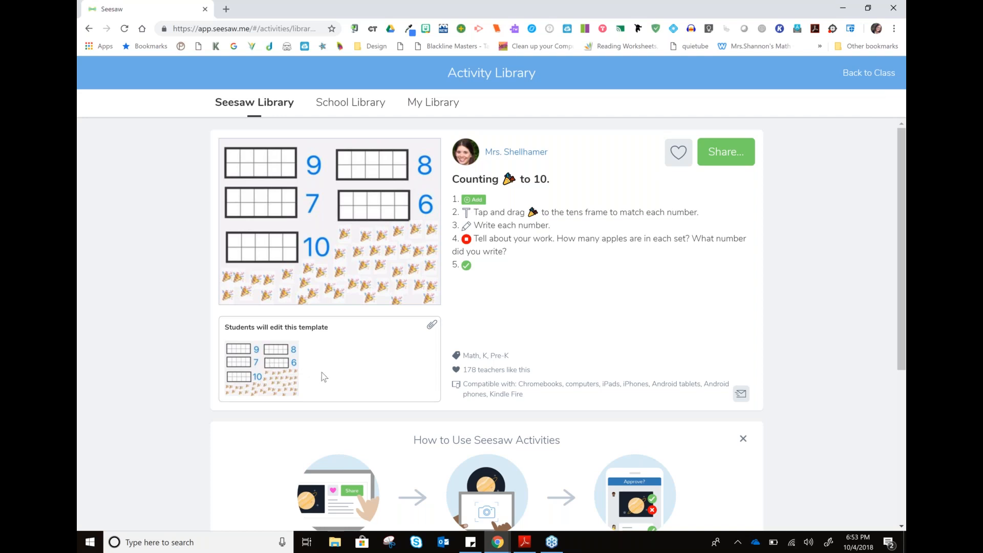
{"action": "left_click", "coordinate": [678, 152]}
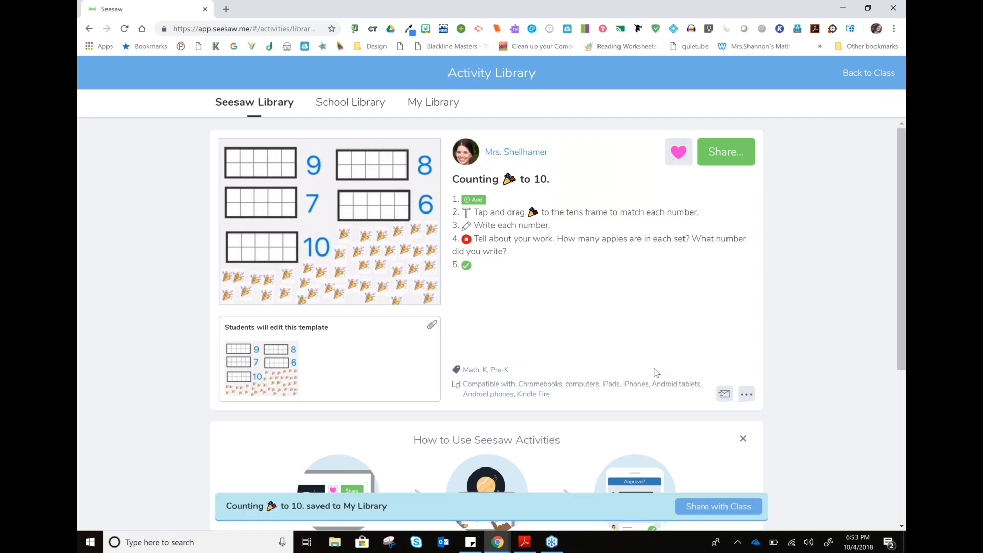
{"action": "left_click", "coordinate": [747, 394]}
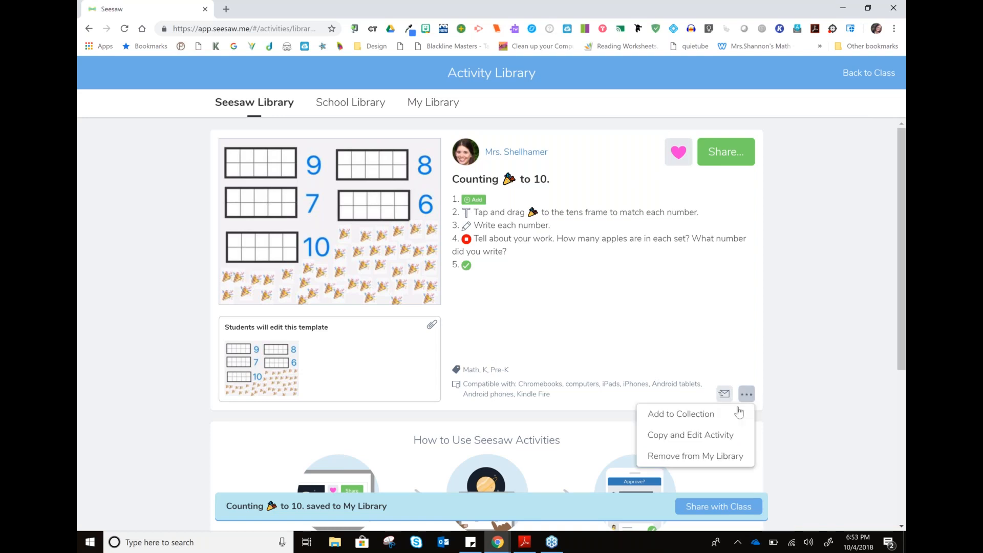
{"action": "left_click", "coordinate": [717, 440]}
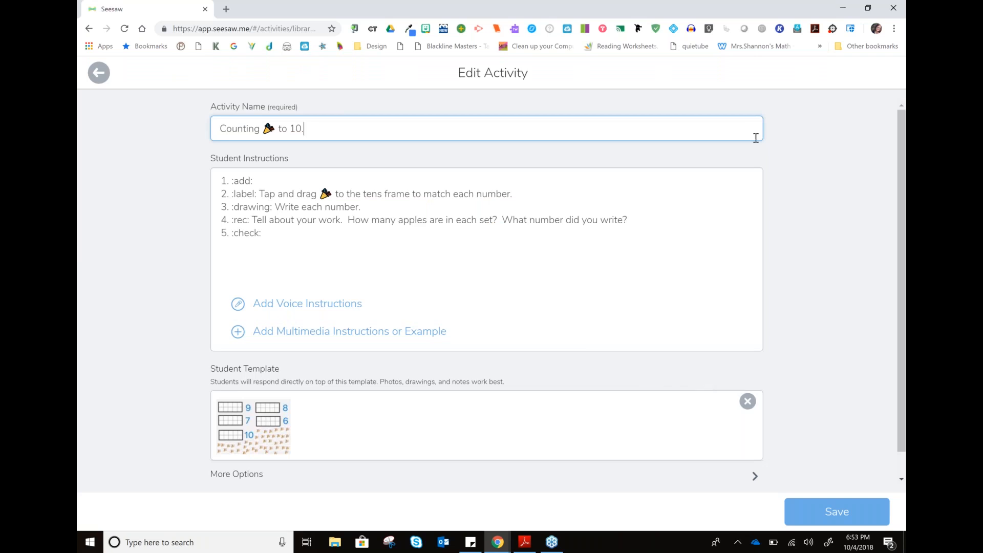
Step: Place the Seesaw window beside the Templates presentation and select the slide with the 1 to 100 number chart
{"action": "key", "text": "super+Right"}
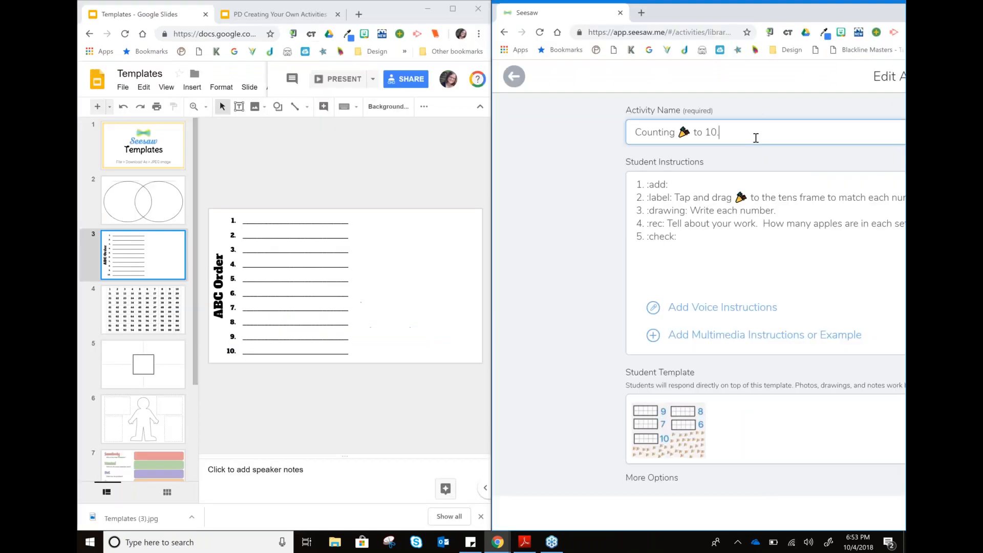
{"action": "left_click", "coordinate": [147, 306]}
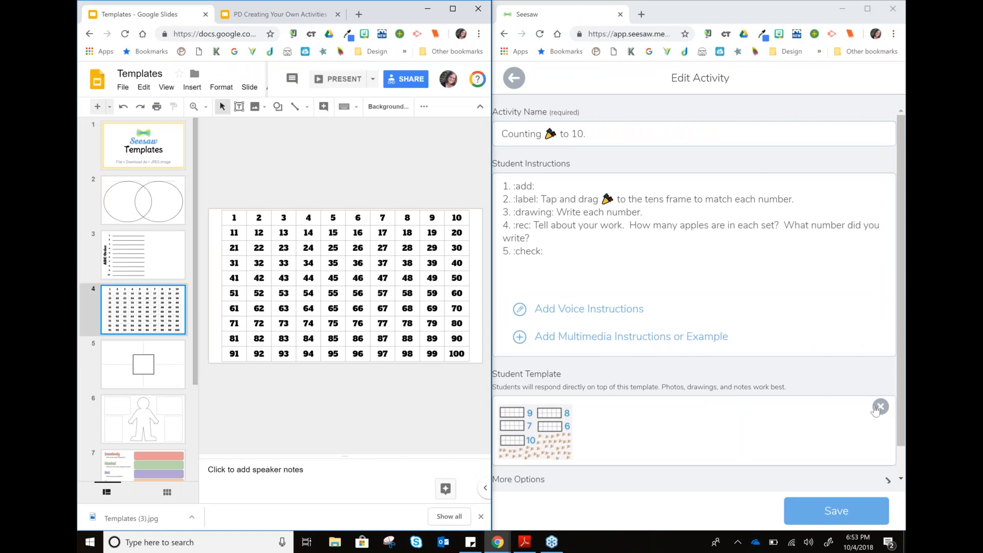
Step: Delete the ten-frame student template from the copied counting activity
{"action": "scroll", "coordinate": [803, 402], "scroll_direction": "down", "scroll_amount": 1}
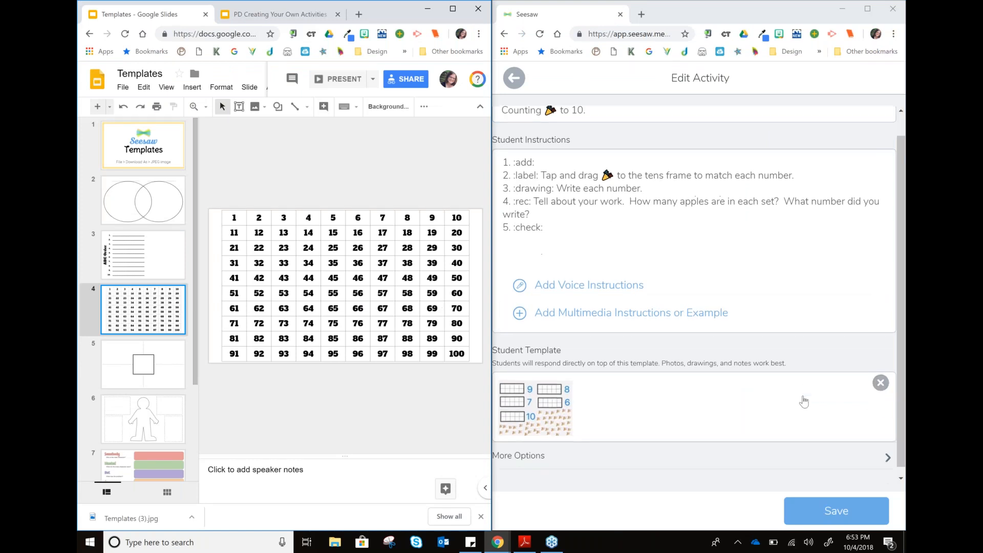
{"action": "left_click", "coordinate": [879, 376]}
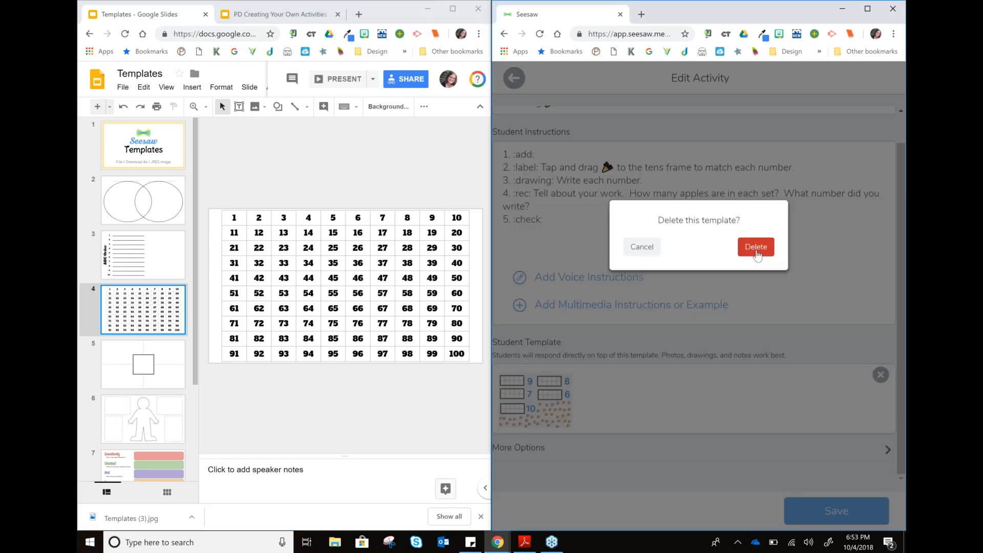
{"action": "left_click", "coordinate": [756, 250]}
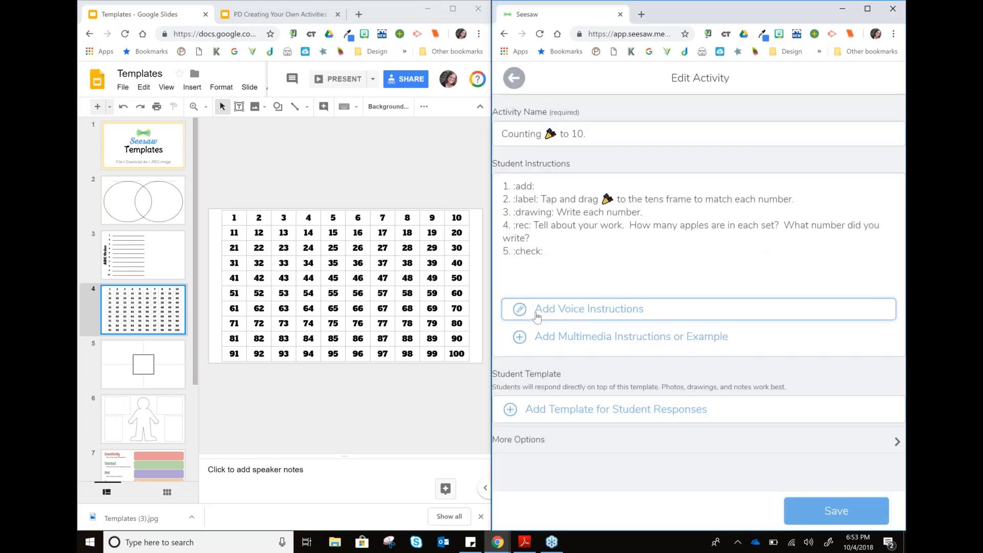
Step: Download the number chart slide as a JPEG image and add it as the file for the activity's student response template
{"action": "left_click", "coordinate": [588, 413]}
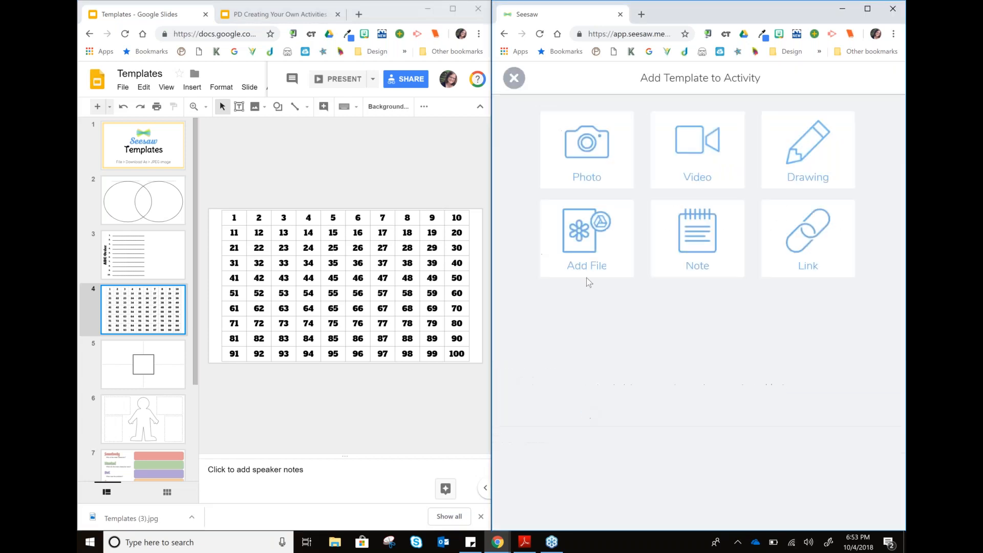
{"action": "left_click", "coordinate": [587, 254]}
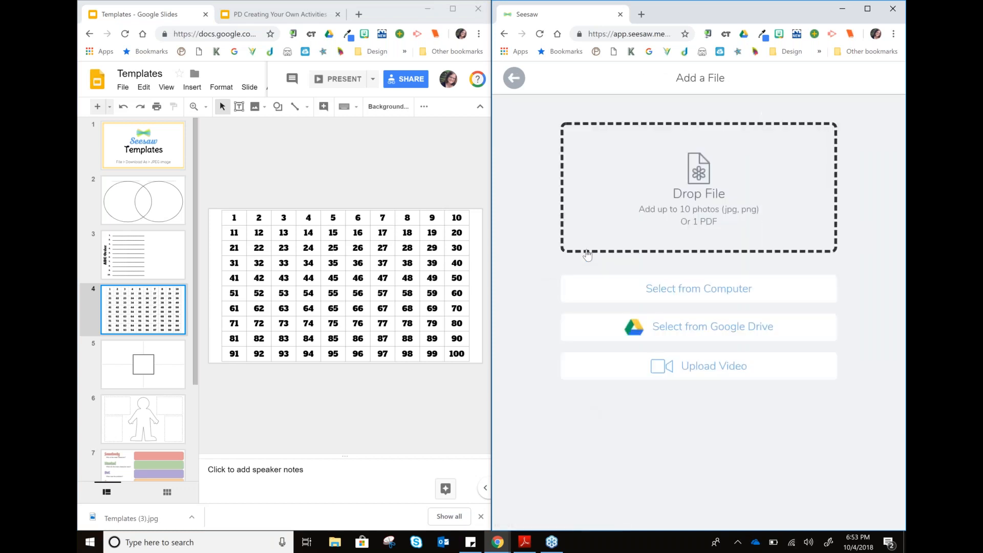
{"action": "left_click", "coordinate": [123, 88]}
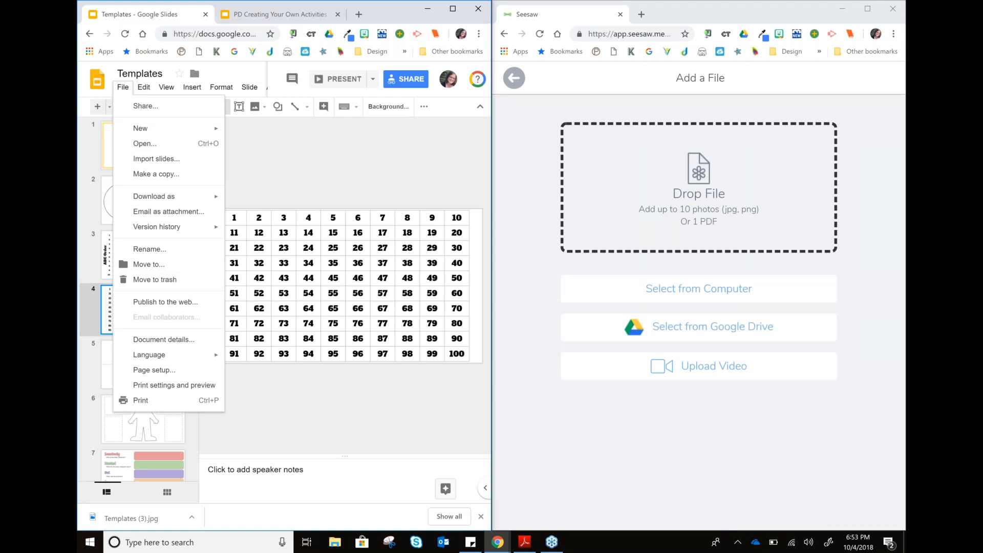
{"action": "mouse_move", "coordinate": [202, 202]}
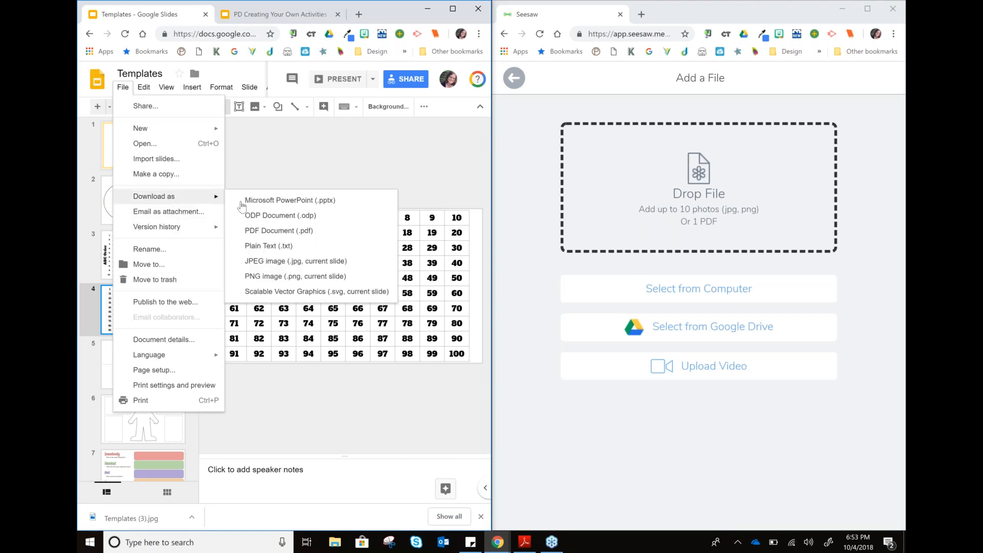
{"action": "left_click", "coordinate": [267, 261]}
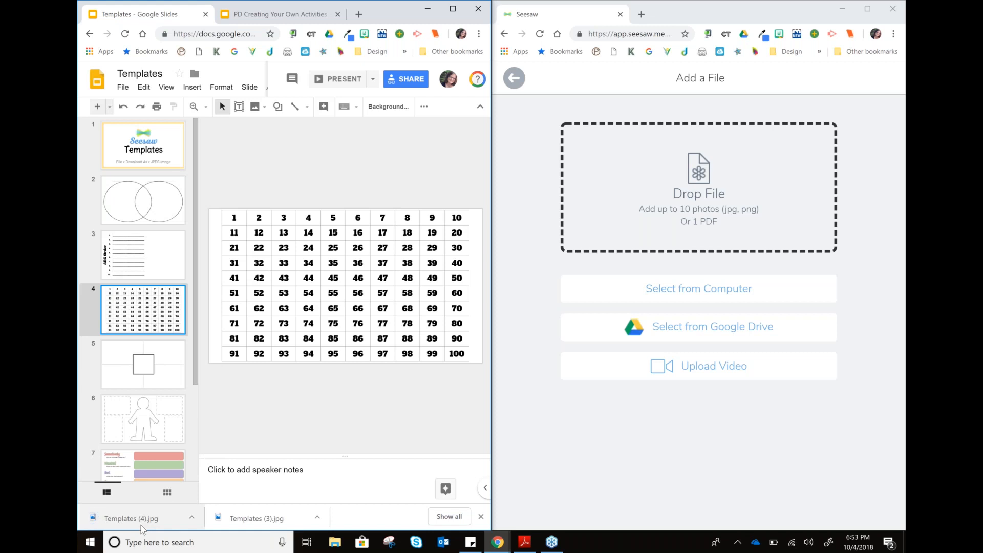
{"action": "left_click_drag", "start_coordinate": [138, 523], "coordinate": [587, 185]}
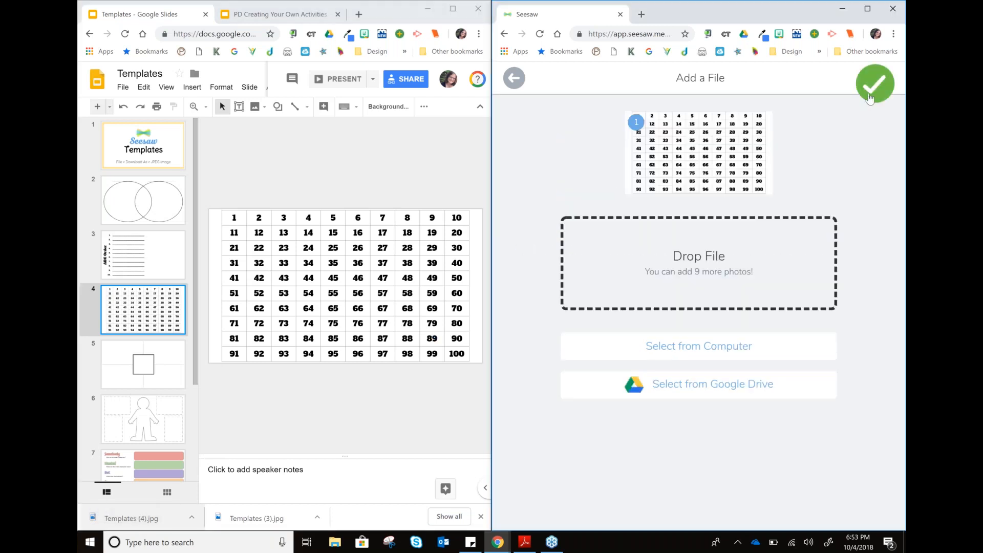
{"action": "left_click", "coordinate": [869, 97]}
{"action": "left_click", "coordinate": [866, 95]}
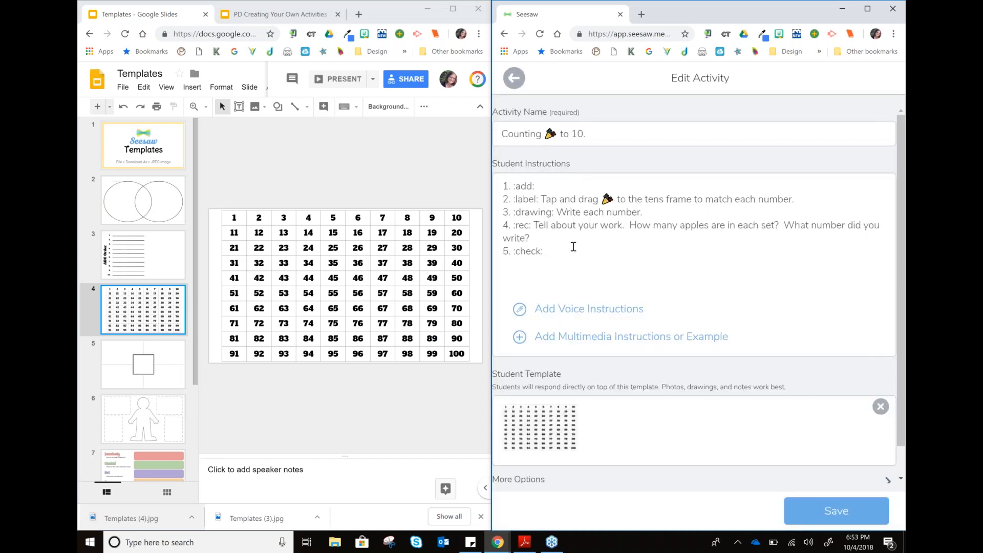
Step: Change the activity name to "Counting 🎉 to 100." and select the two questions in the fourth student instruction
{"action": "left_click", "coordinate": [582, 134]}
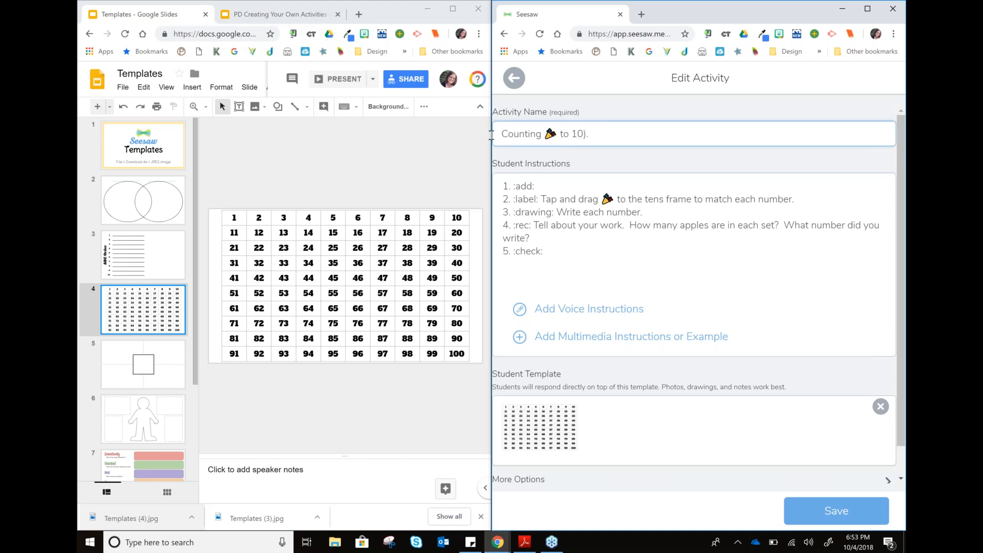
{"action": "type", "text": "0"}
{"action": "left_click_drag", "start_coordinate": [629, 226], "coordinate": [788, 249]}
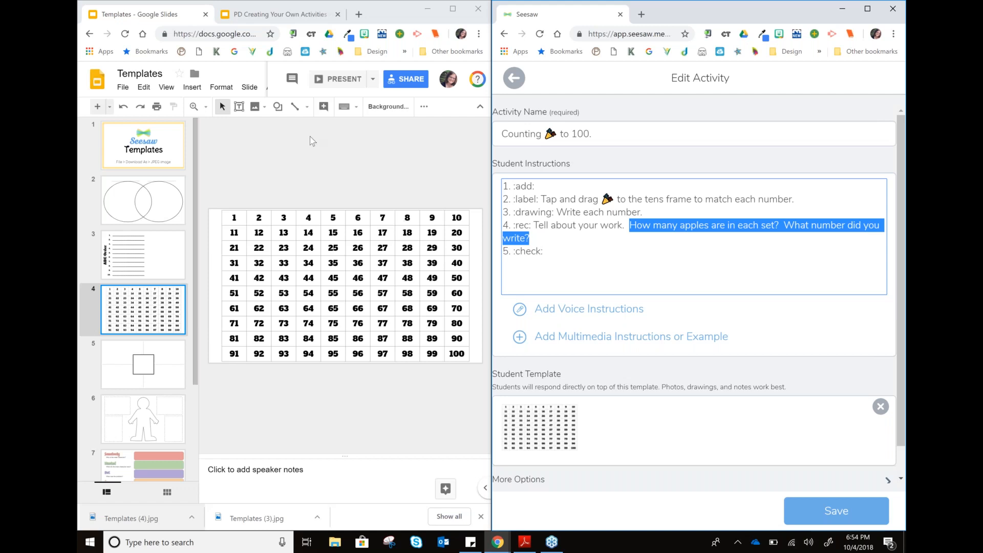
Step: Leave the "Counting 🎉 to 100." activity editor and delete the new, unsaved activity
{"action": "left_click", "coordinate": [516, 81]}
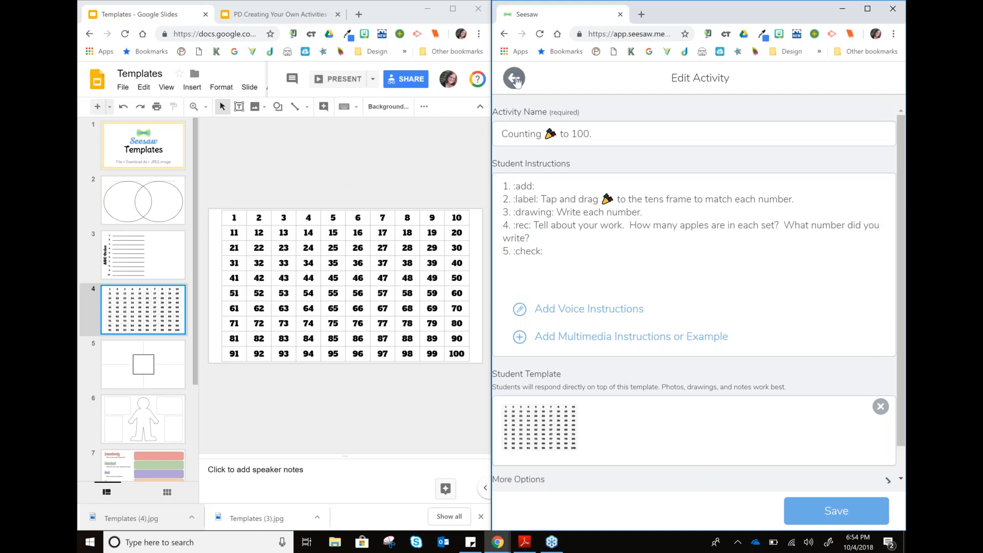
{"action": "left_click", "coordinate": [516, 81]}
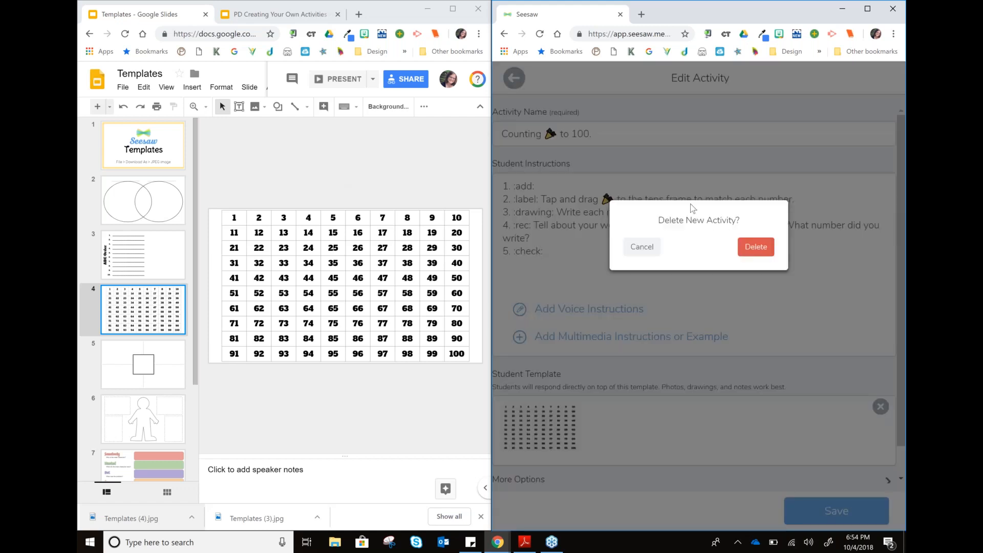
{"action": "left_click", "coordinate": [751, 247]}
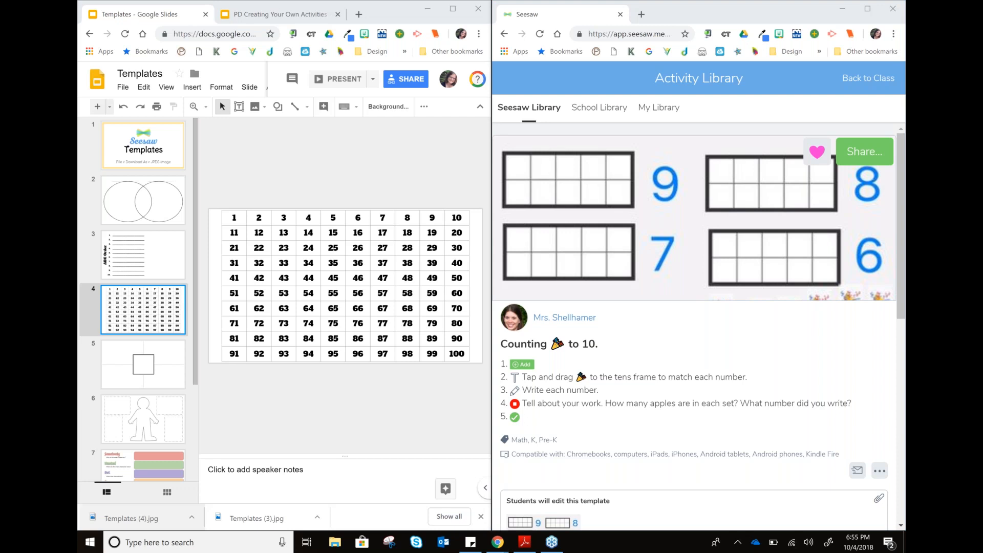
Step: Present the maximized PD Creating Your Own Activities deck from the Google Slides templates slide to the Thanks slide, and end the slideshow
{"action": "left_click", "coordinate": [280, 14]}
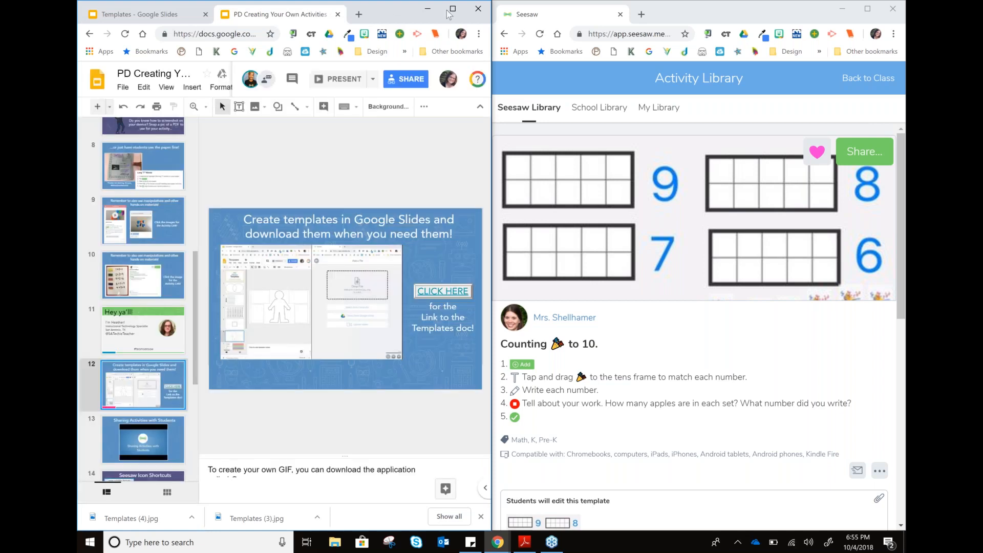
{"action": "left_click", "coordinate": [453, 10]}
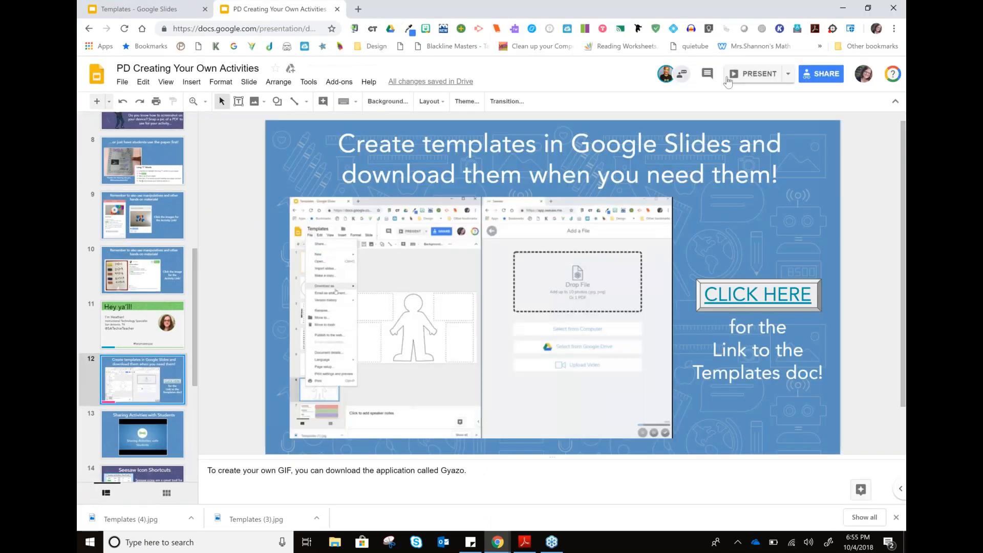
{"action": "left_click", "coordinate": [729, 78]}
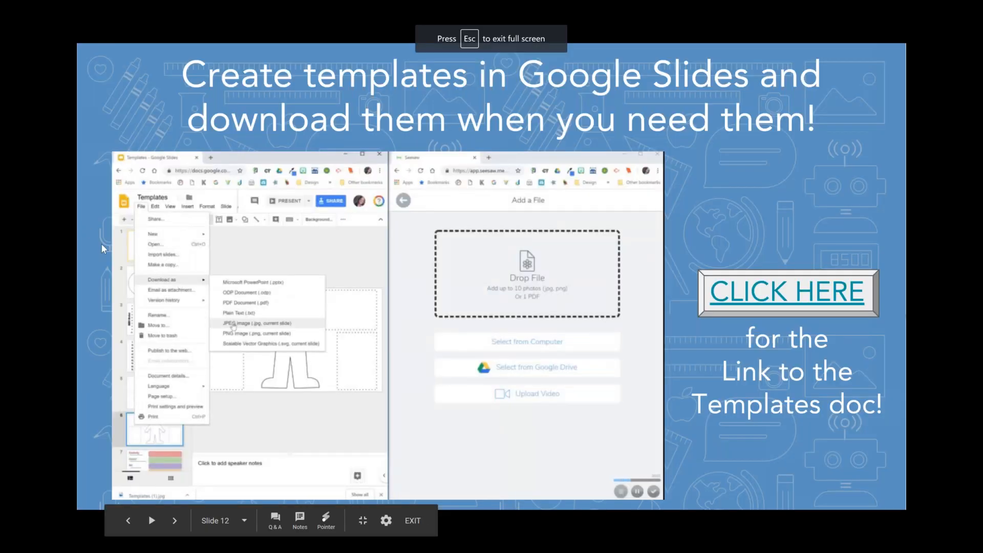
{"action": "key", "text": "Right"}
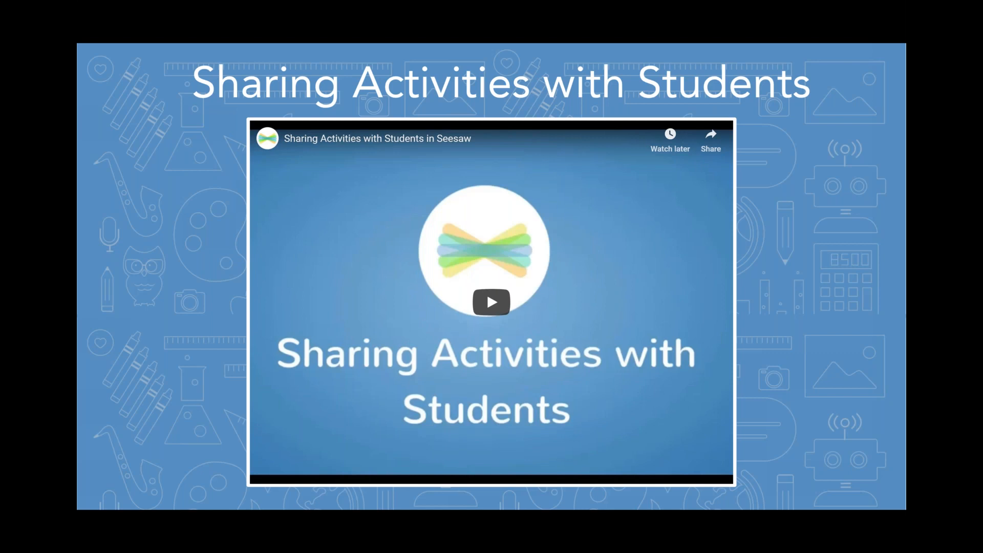
{"action": "key", "text": "Right"}
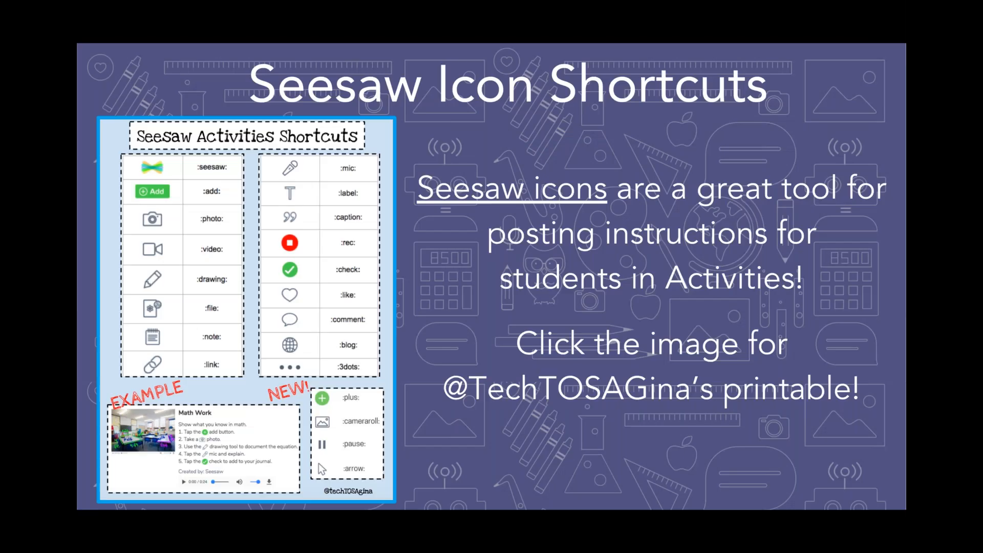
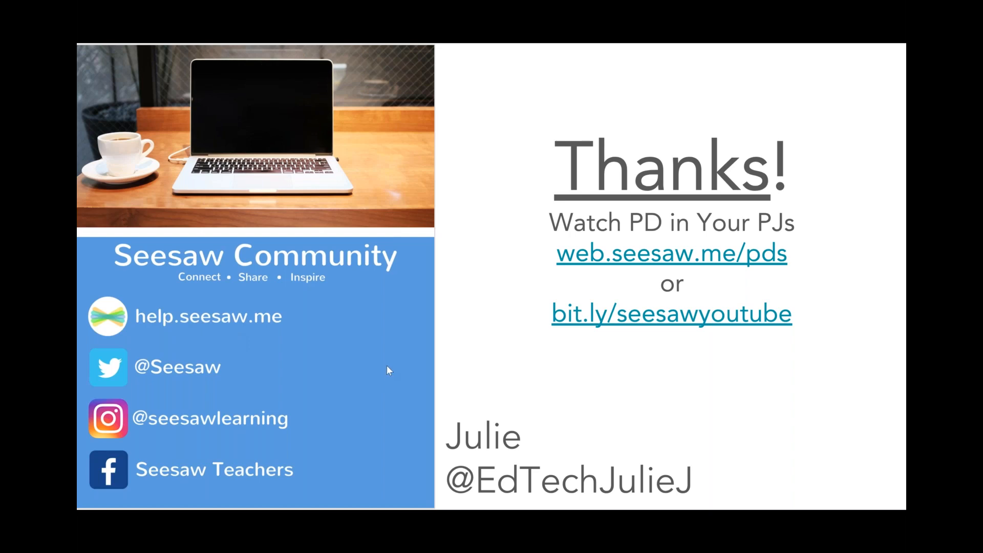
{"action": "key", "text": "Escape"}
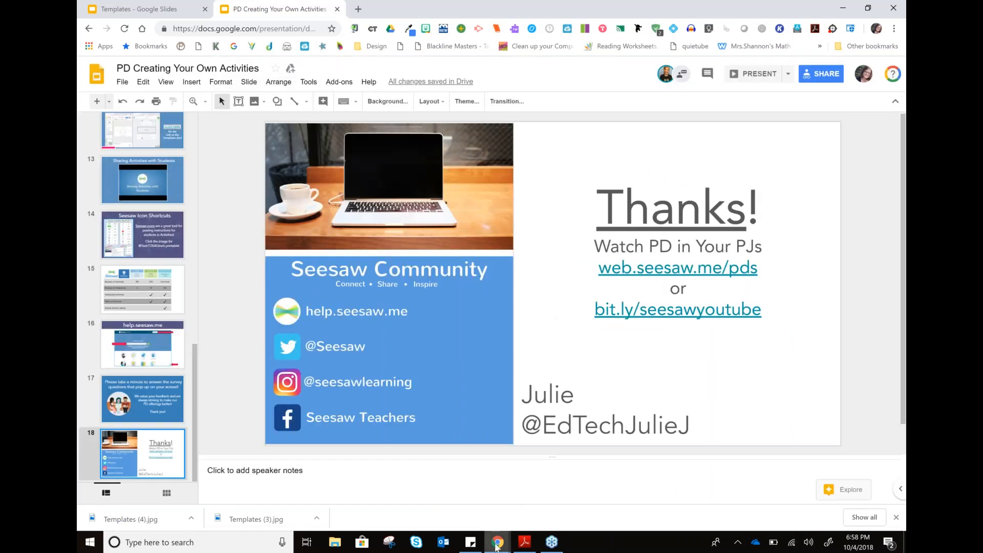
Step: Switch to the Seesaw window at full size and return from the Activity Library to the class activities
{"action": "left_click", "coordinate": [496, 544]}
{"action": "left_click", "coordinate": [616, 489]}
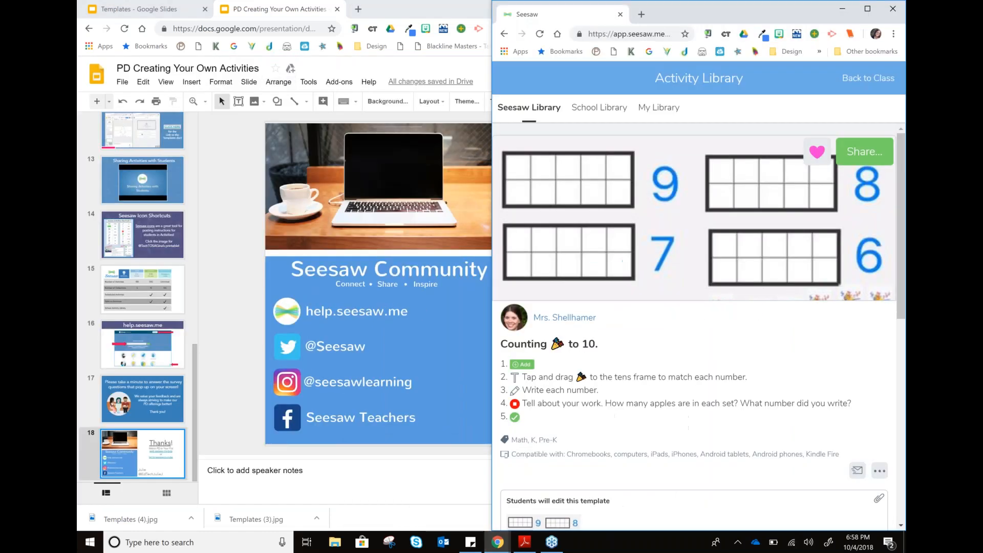
{"action": "left_click", "coordinate": [868, 11]}
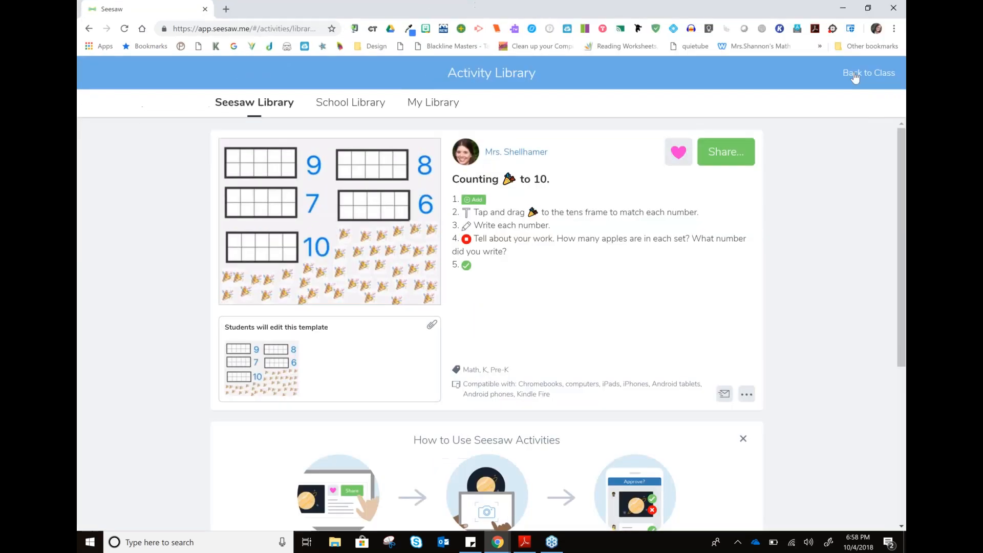
{"action": "left_click", "coordinate": [854, 75]}
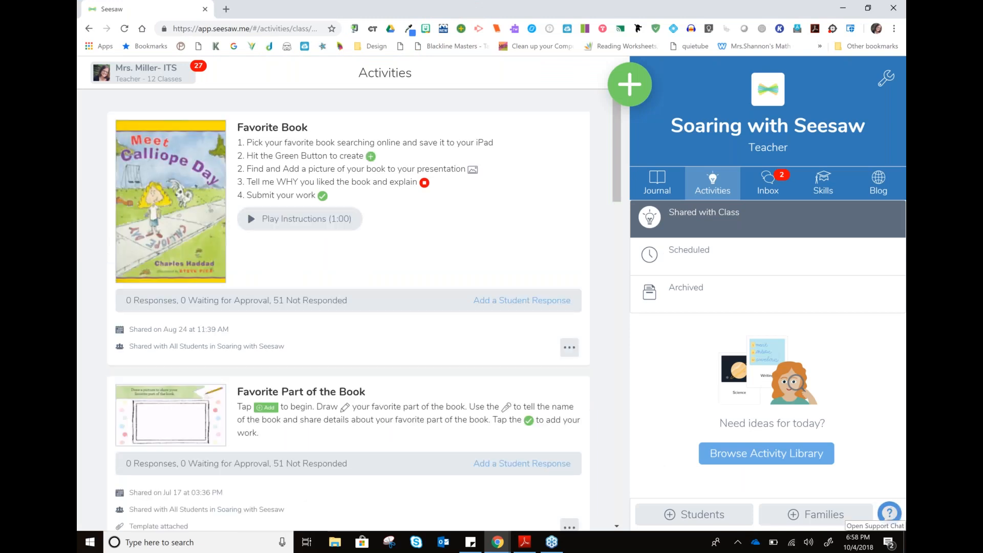
Step: View the Activities topic in the Seesaw support chat and close the chat
{"action": "left_click", "coordinate": [890, 513]}
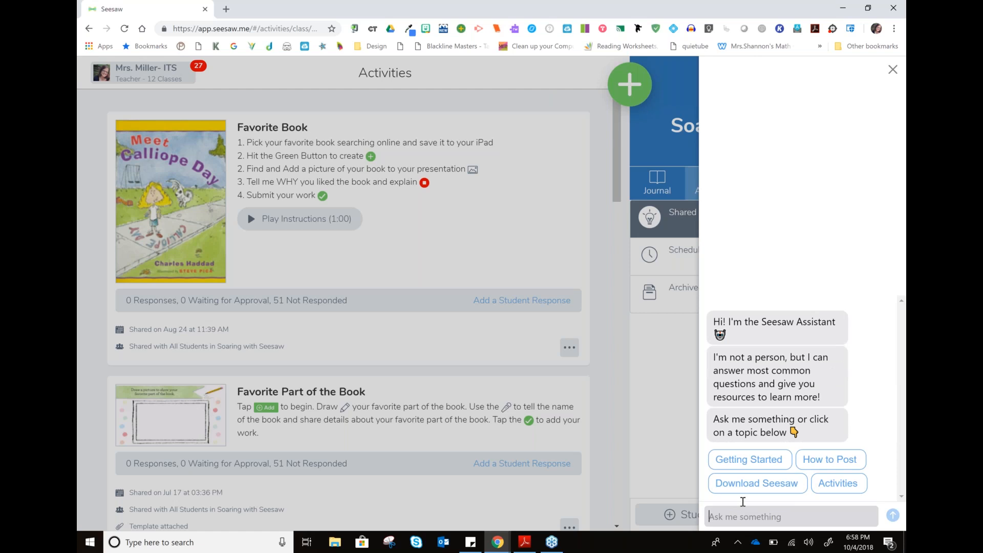
{"action": "left_click", "coordinate": [824, 491]}
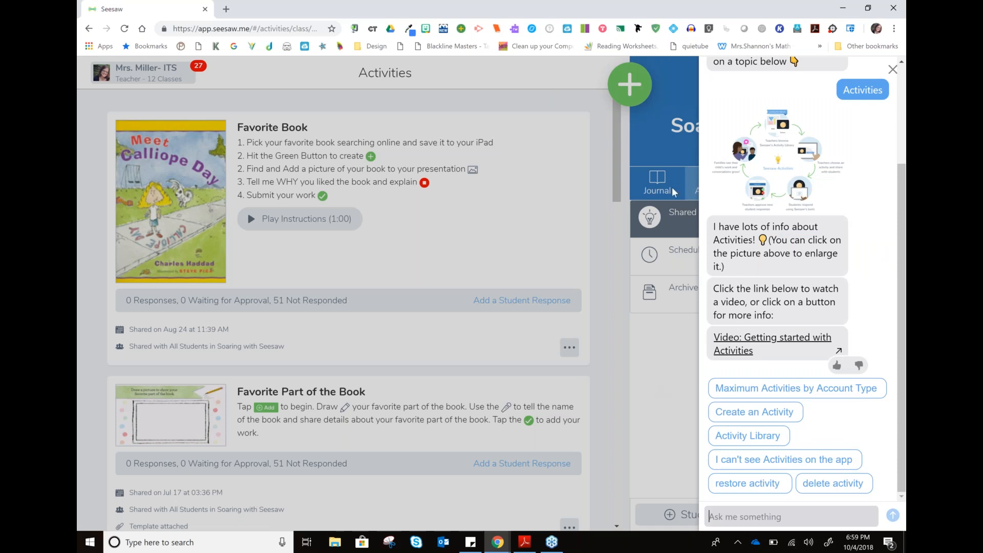
{"action": "left_click", "coordinate": [664, 92]}
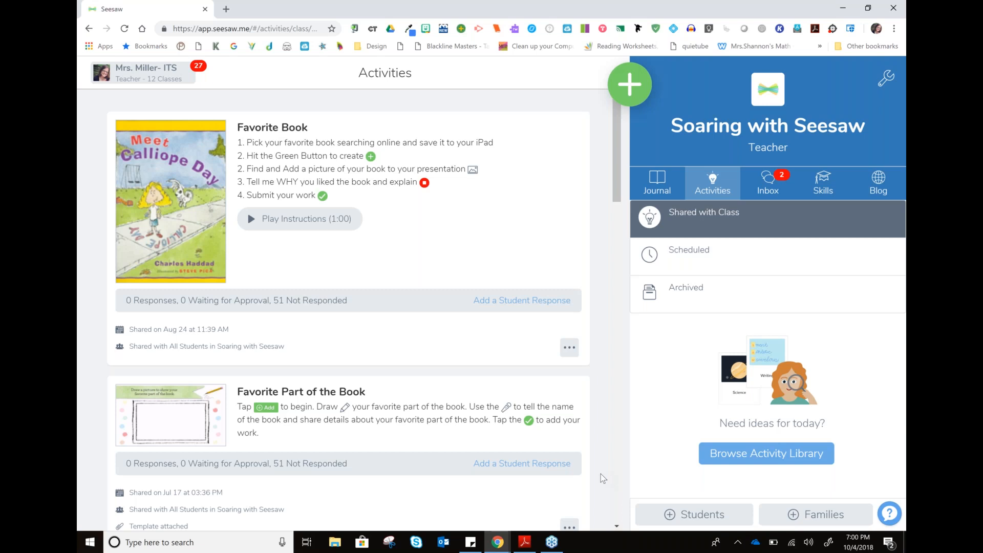
Step: Open add_chart_missing2.pdf from the bookmarked Blackline Masters page and capture the whole addition chart with Snipping Tool
{"action": "left_click", "coordinate": [452, 50]}
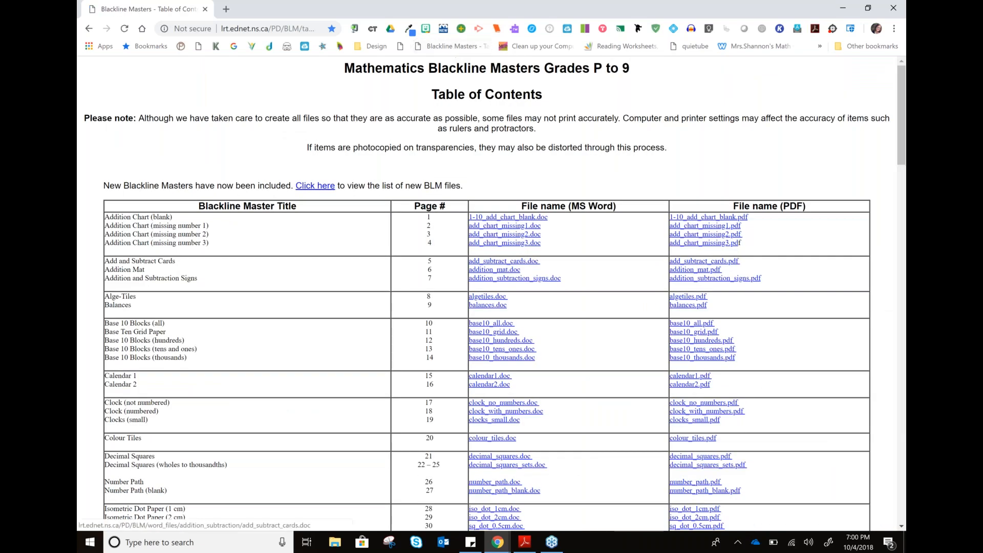
{"action": "left_click", "coordinate": [690, 239]}
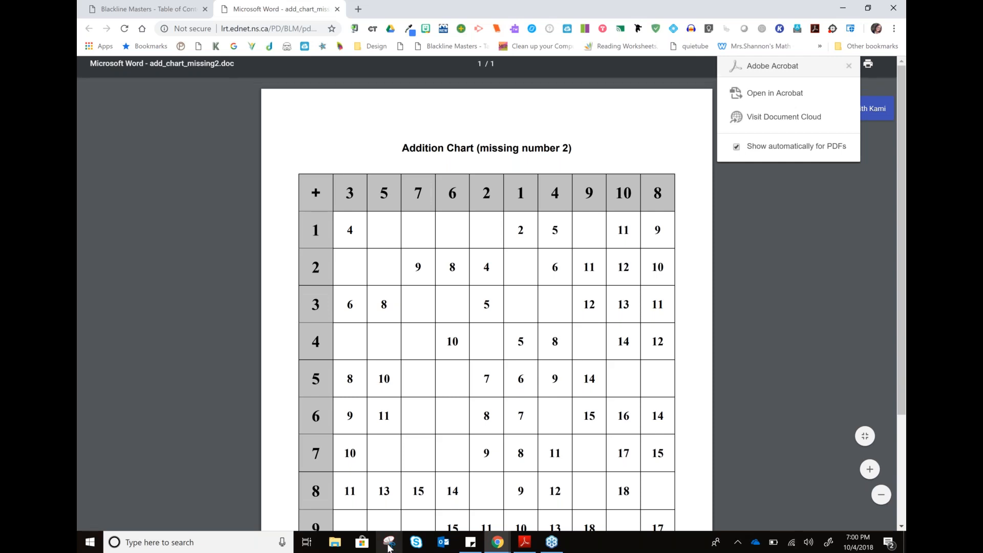
{"action": "left_click", "coordinate": [392, 547]}
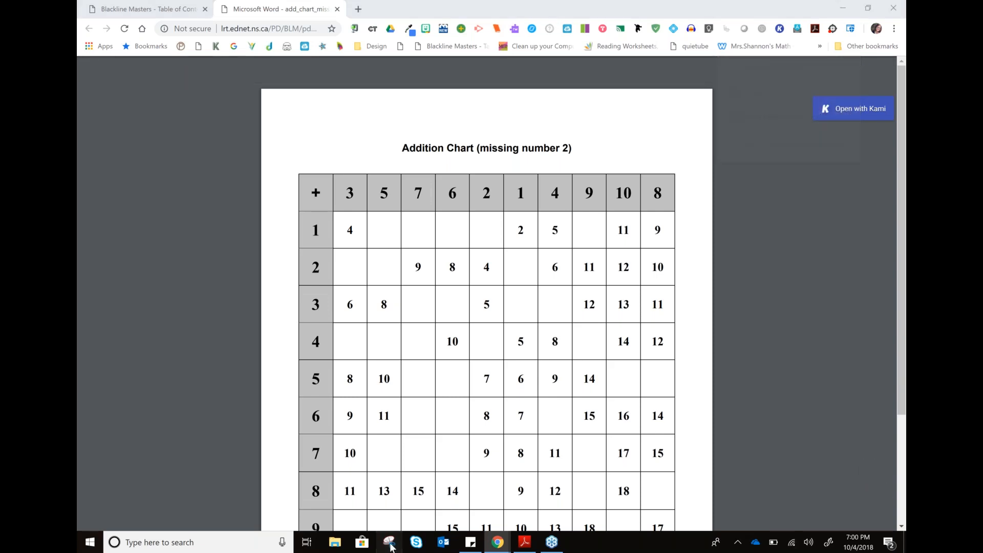
{"action": "scroll", "coordinate": [480, 424], "scroll_direction": "down", "scroll_amount": 1}
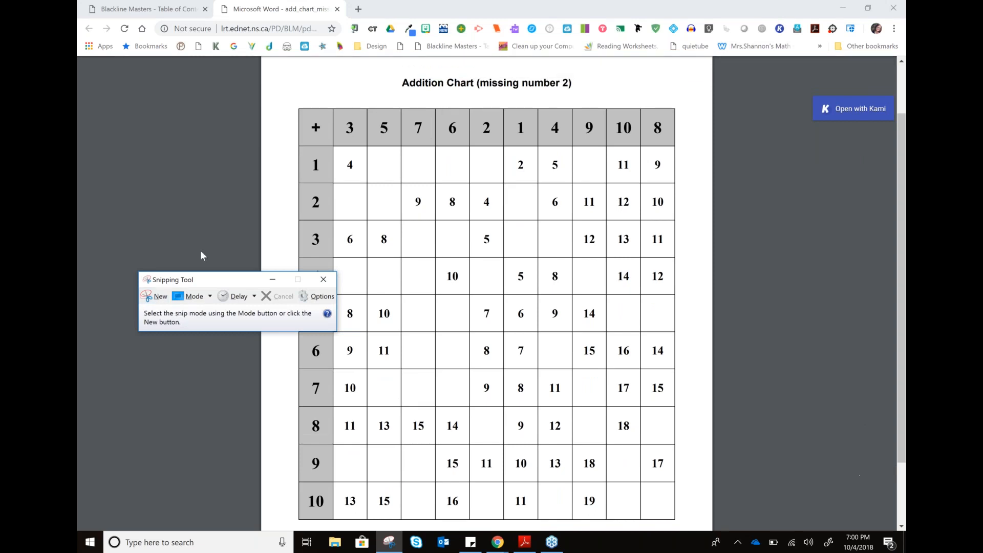
{"action": "left_click", "coordinate": [159, 298]}
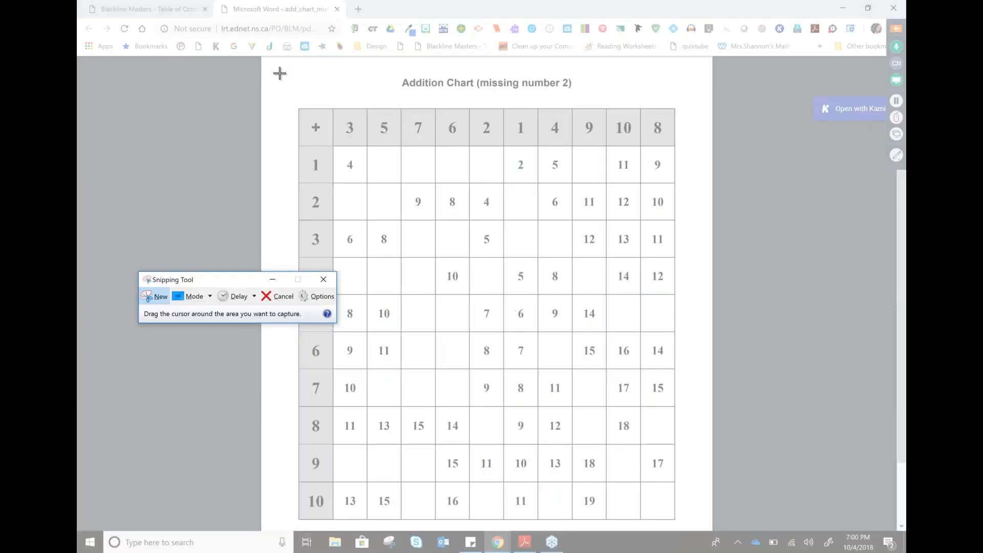
{"action": "left_click_drag", "start_coordinate": [279, 74], "coordinate": [697, 526]}
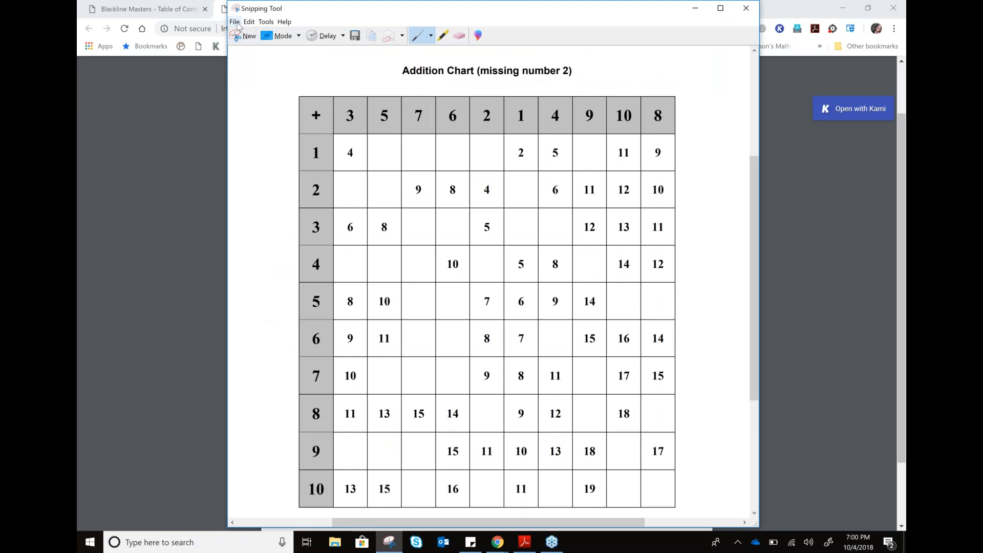
Step: Bring up the save options for the addition chart snip, cancel saving and close Snipping Tool, discarding the snip
{"action": "left_click", "coordinate": [356, 36]}
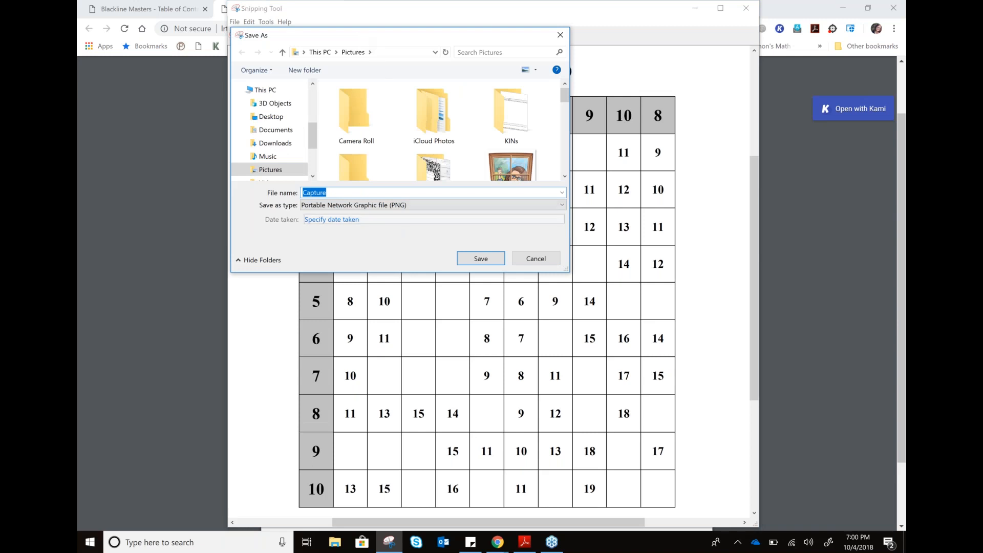
{"action": "left_click", "coordinate": [528, 260]}
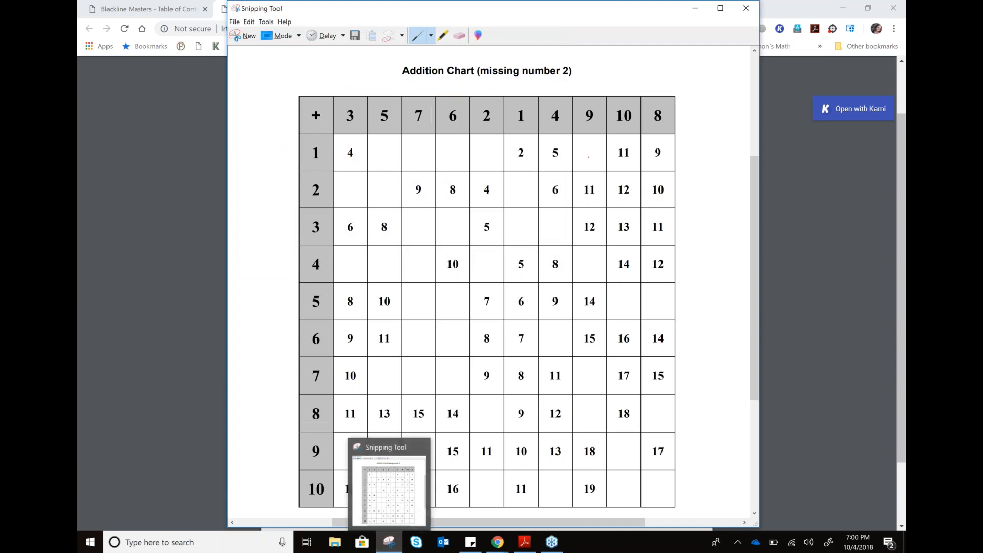
{"action": "left_click", "coordinate": [747, 9]}
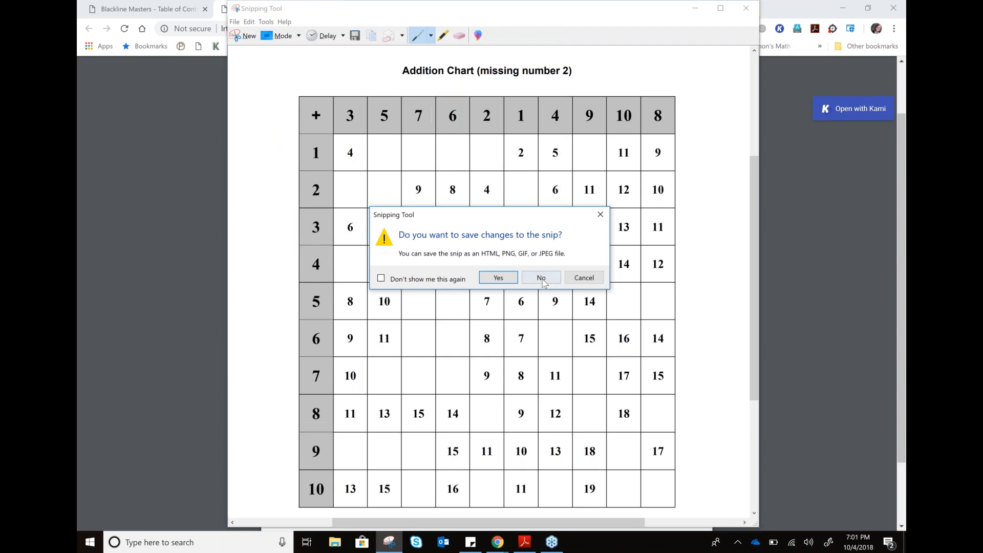
{"action": "left_click", "coordinate": [541, 278]}
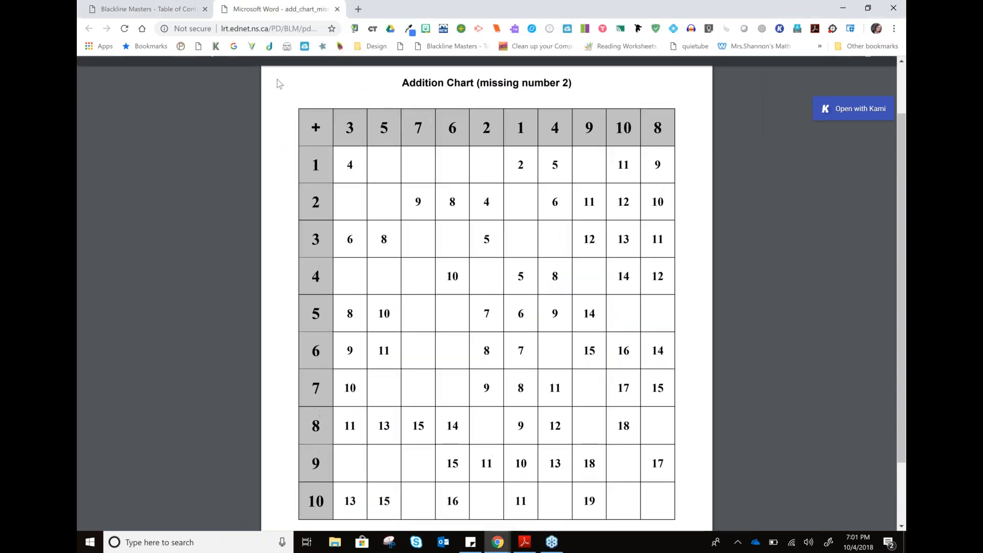
Step: Return to the Seesaw class activities and start a response to "Favorite Part of the Book" as one of the listed students
{"action": "left_click", "coordinate": [156, 5]}
{"action": "left_click", "coordinate": [88, 29]}
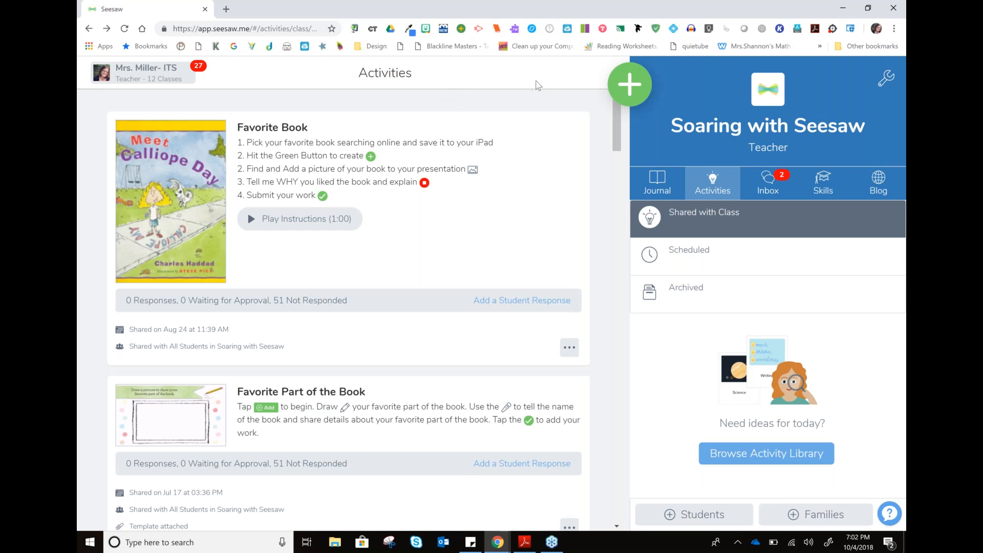
{"action": "left_click", "coordinate": [633, 96]}
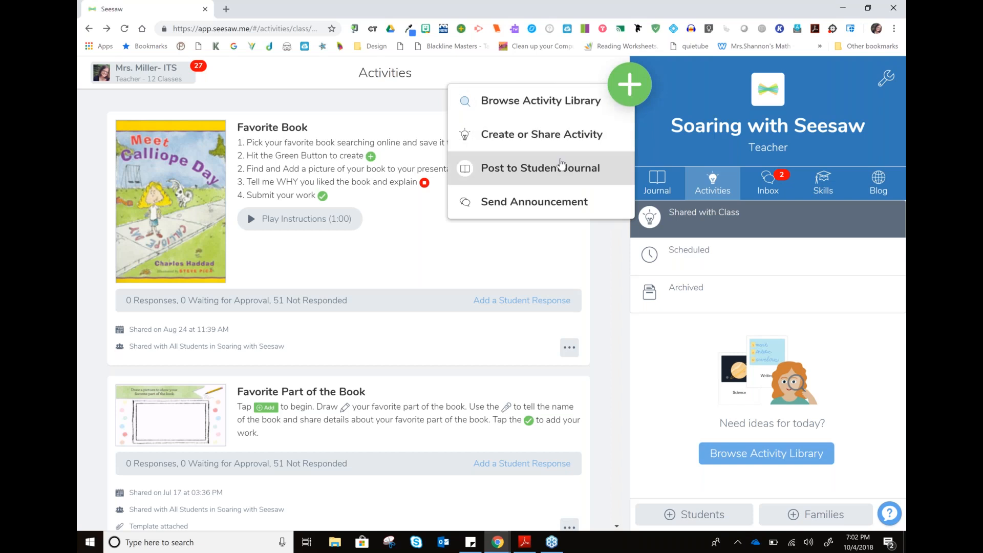
{"action": "left_click", "coordinate": [425, 108]}
{"action": "scroll", "coordinate": [510, 331], "scroll_direction": "down", "scroll_amount": 1}
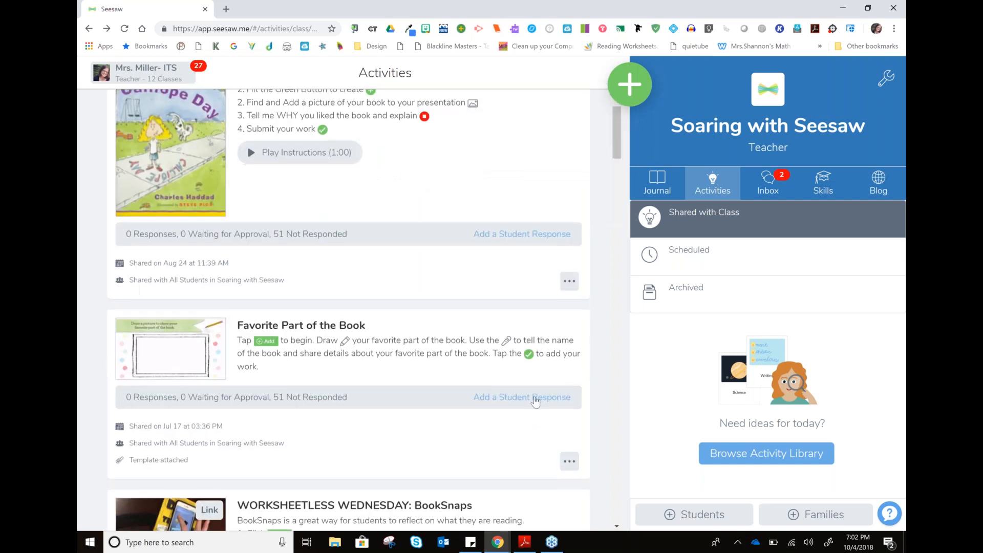
{"action": "left_click", "coordinate": [536, 400]}
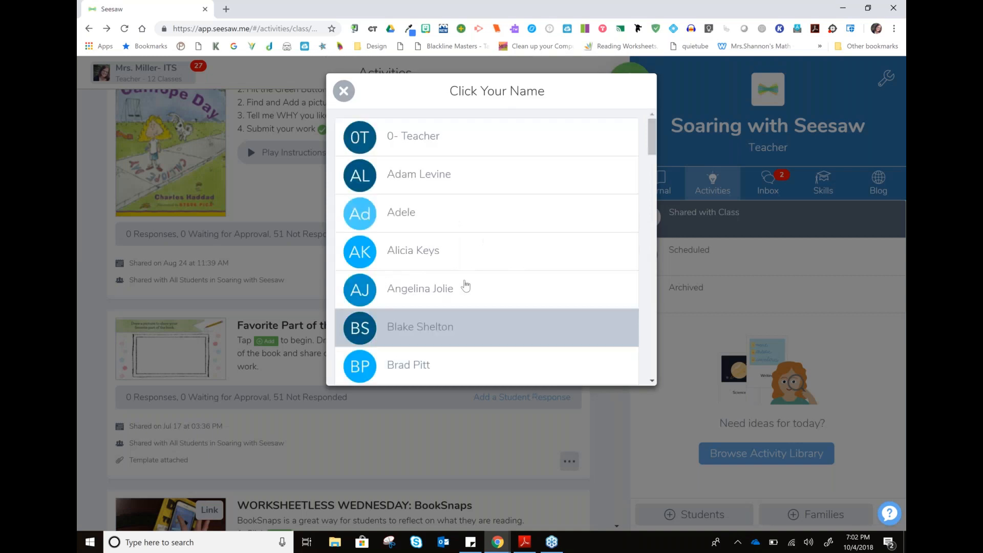
{"action": "left_click", "coordinate": [453, 251]}
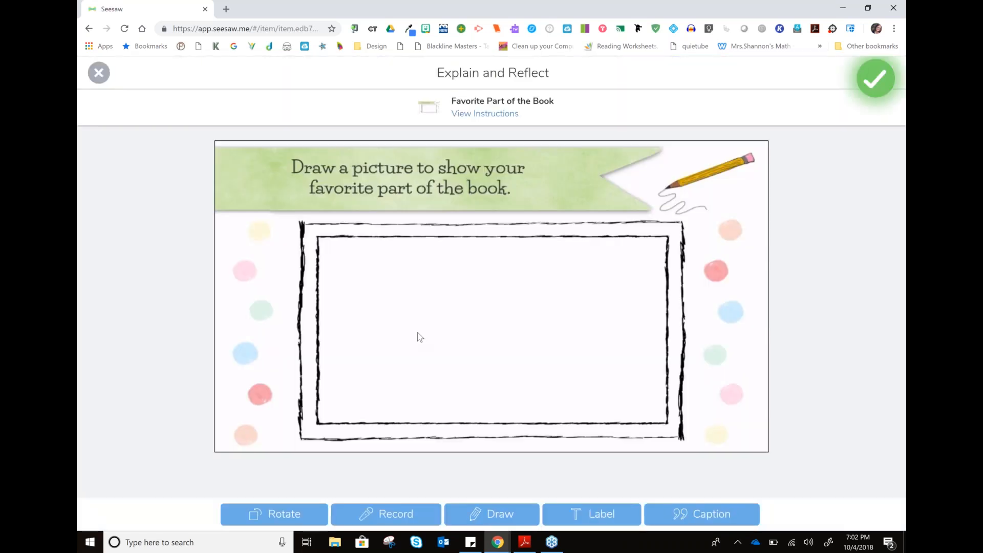
Step: Add a text label reading "Label" inside the template's drawing frame and move it right of the frame's center
{"action": "left_click", "coordinate": [568, 510]}
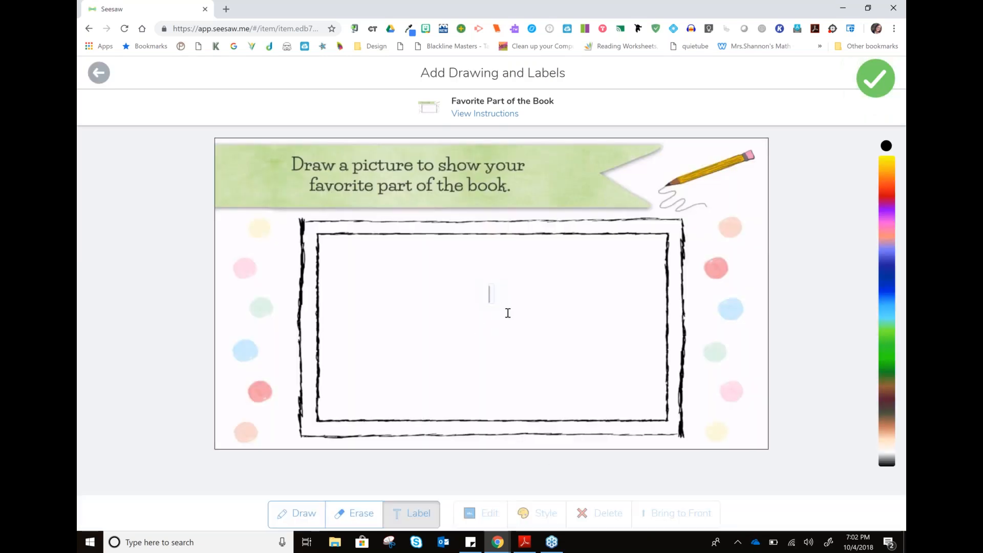
{"action": "left_click", "coordinate": [512, 318]}
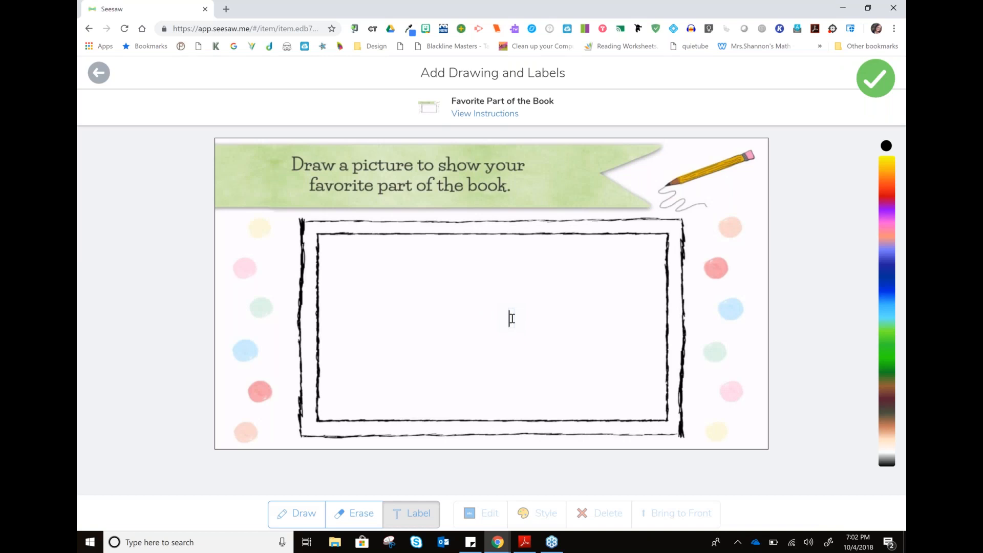
{"action": "type", "text": "Lable"}
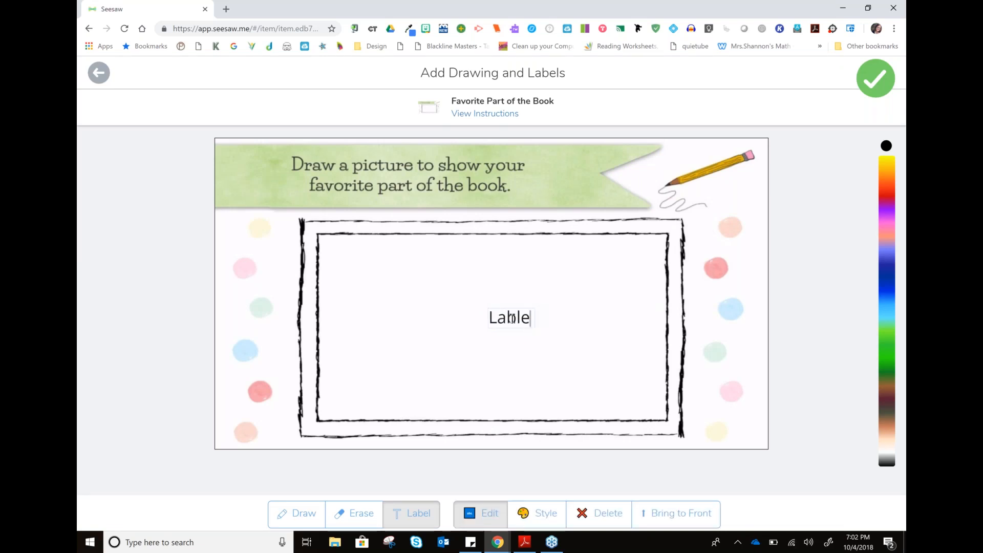
{"action": "key", "text": "BackSpace"}
{"action": "key", "text": "BackSpace"}
{"action": "type", "text": "el"}
{"action": "left_click", "coordinate": [522, 346]}
{"action": "left_click_drag", "start_coordinate": [424, 286], "coordinate": [582, 334]}
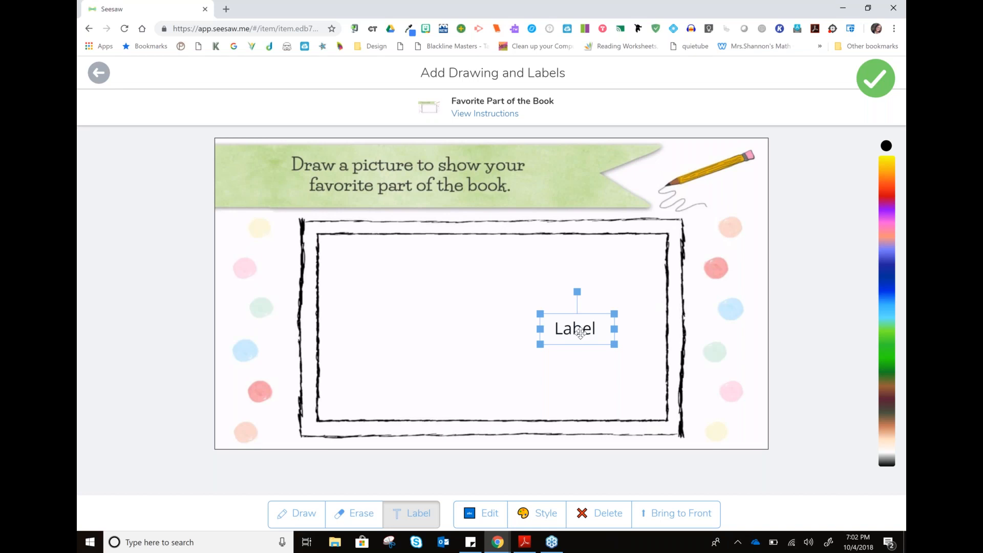
Step: Move the label near the frame's center, discard the drawing changes and cancel the "Favorite Part of the Book" response
{"action": "left_click_drag", "start_coordinate": [580, 333], "coordinate": [519, 334]}
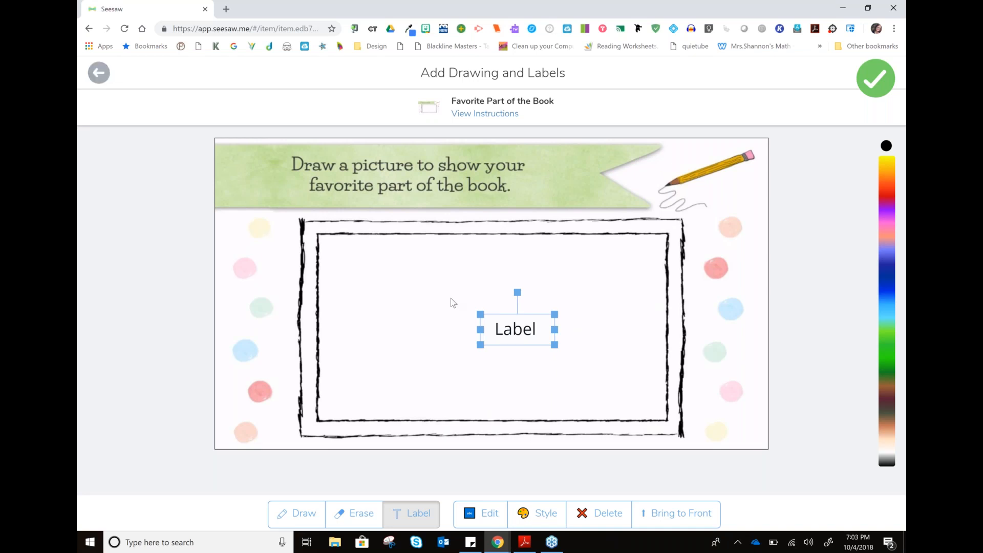
{"action": "left_click", "coordinate": [102, 80]}
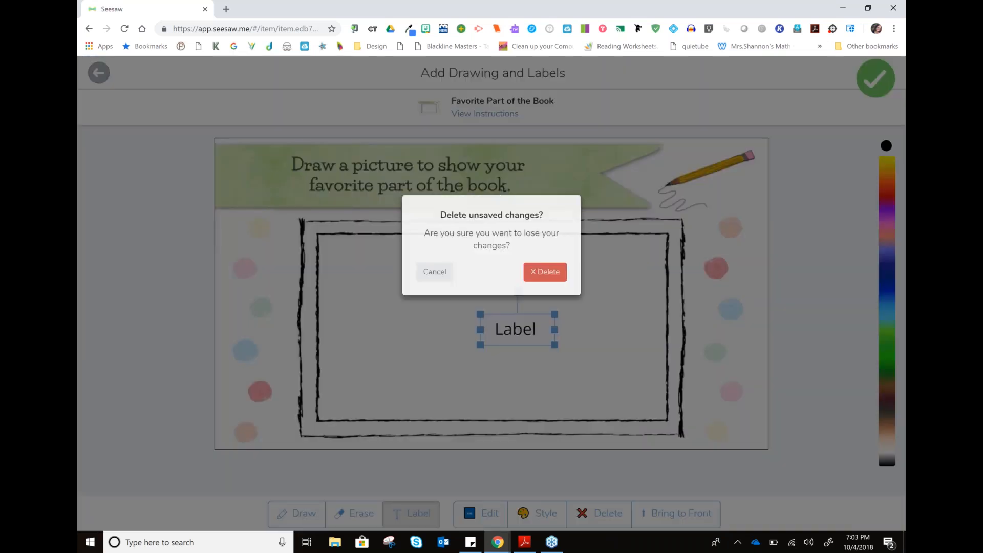
{"action": "left_click", "coordinate": [100, 75]}
{"action": "left_click", "coordinate": [101, 75]}
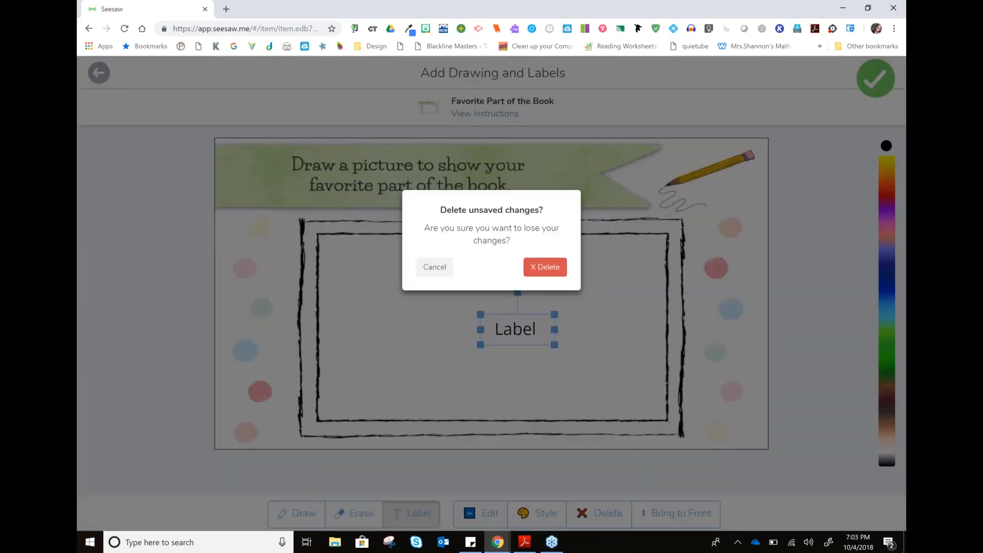
{"action": "left_click", "coordinate": [545, 272]}
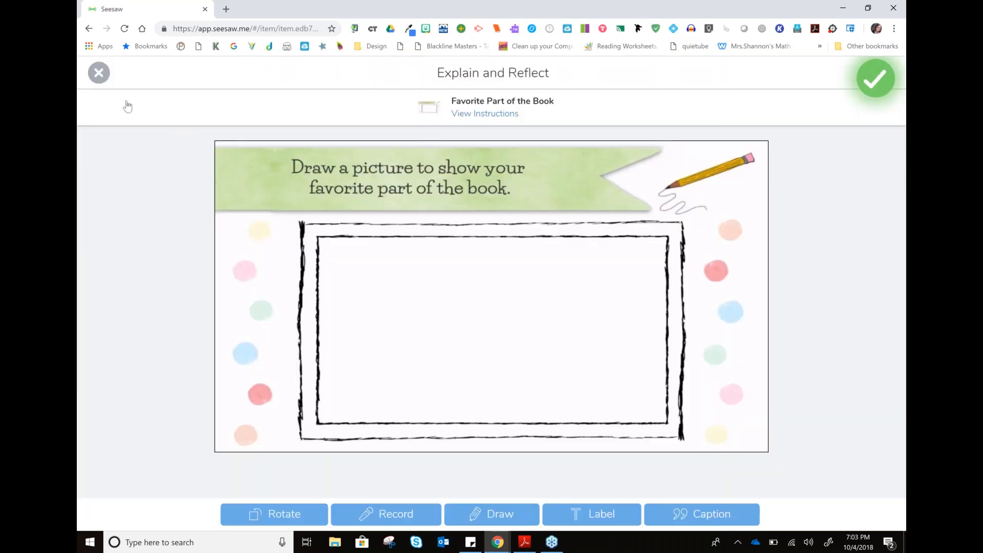
{"action": "left_click", "coordinate": [99, 72]}
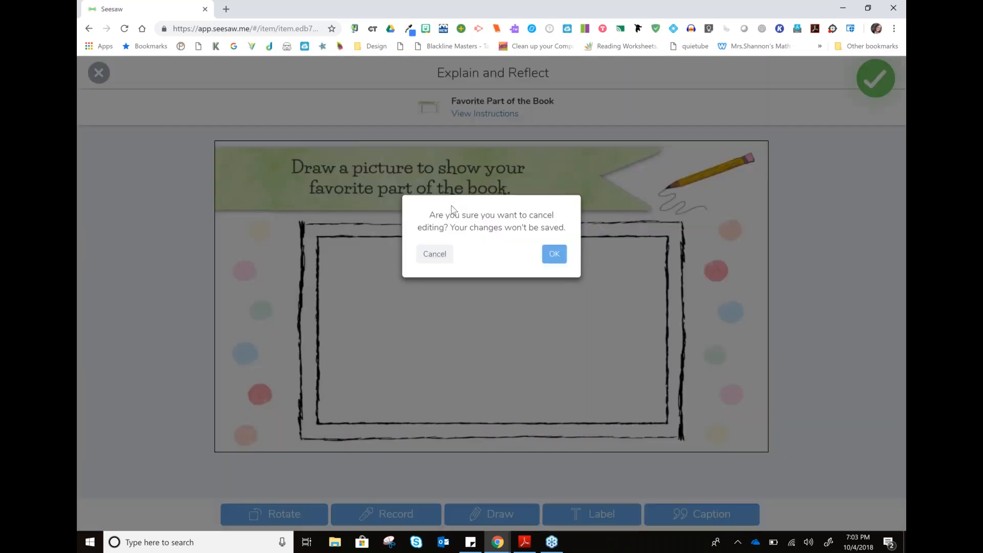
{"action": "left_click", "coordinate": [554, 254]}
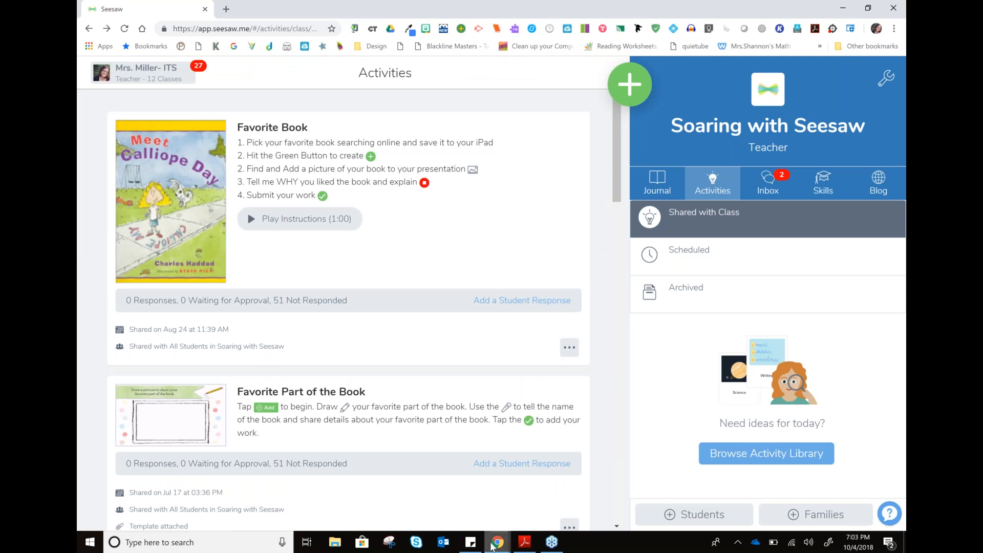
Step: Switch to the "PD Creating Your Own Activities" presentation and show the Templates doc link and speaker note on slide 12
{"action": "mouse_move", "coordinate": [491, 547]}
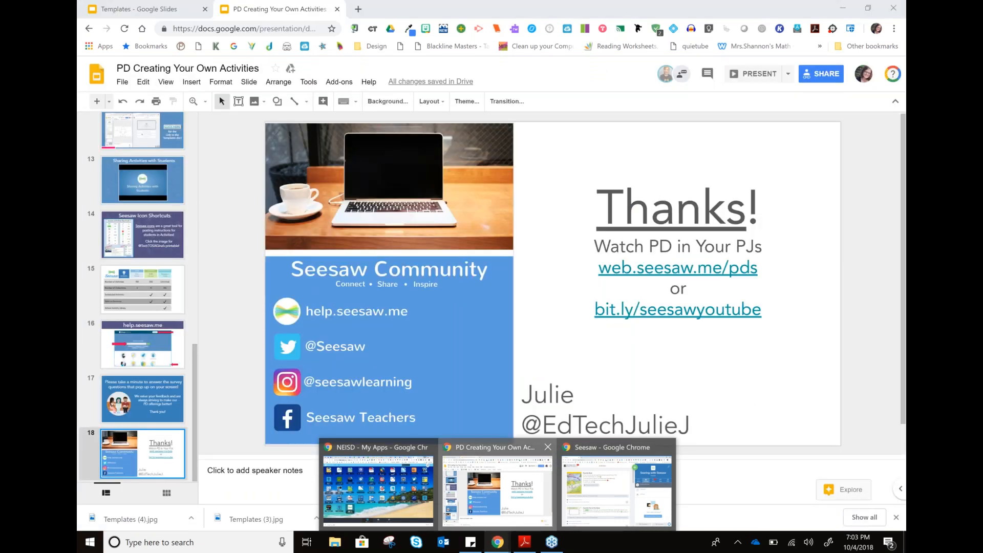
{"action": "left_click", "coordinate": [504, 507]}
{"action": "scroll", "coordinate": [130, 317], "scroll_direction": "up", "scroll_amount": 3}
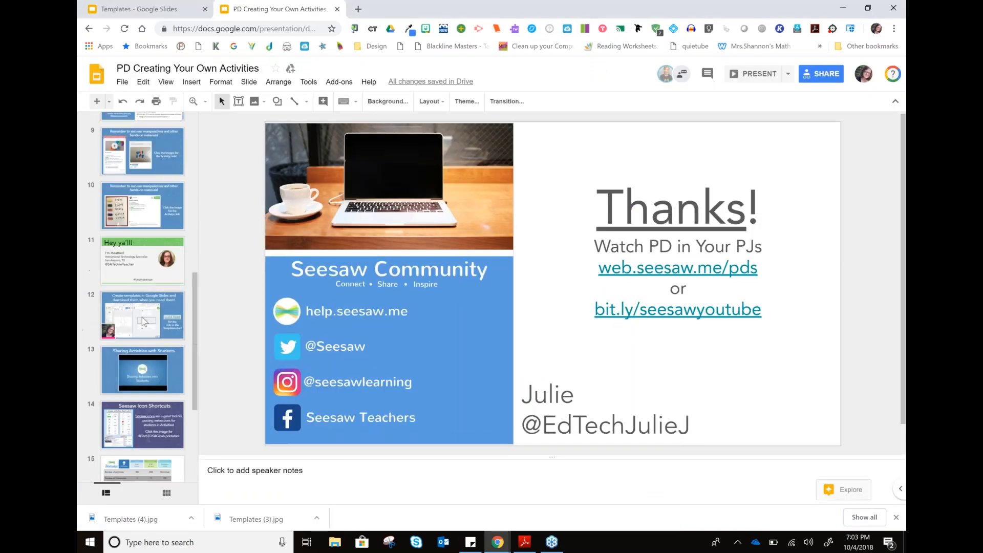
{"action": "left_click", "coordinate": [143, 317]}
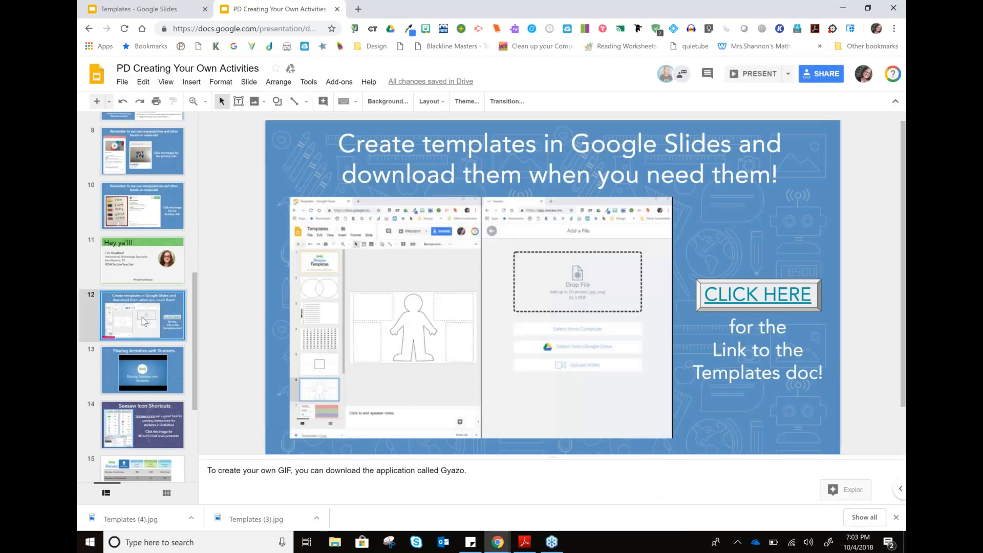
{"action": "left_click", "coordinate": [744, 299]}
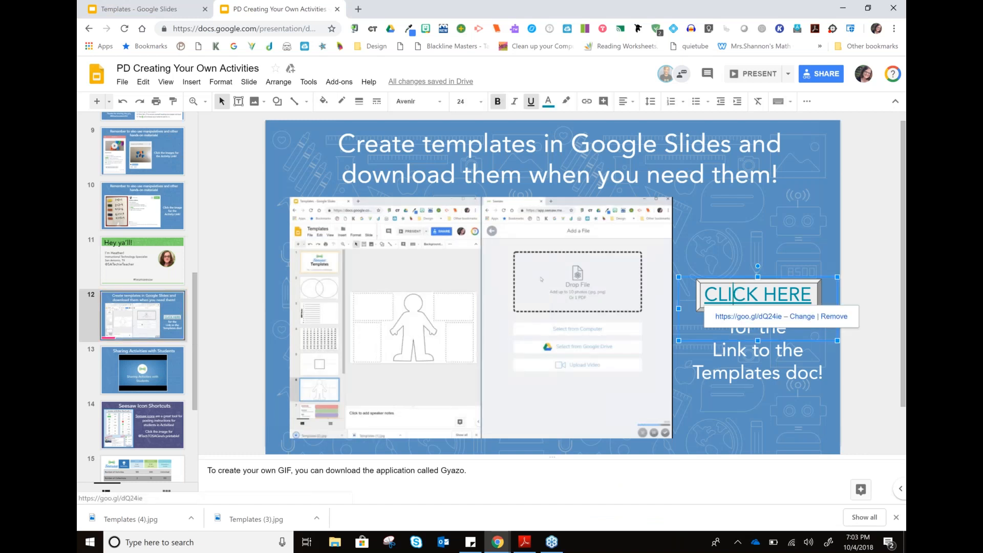
{"action": "left_click", "coordinate": [735, 244]}
{"action": "left_click", "coordinate": [862, 334]}
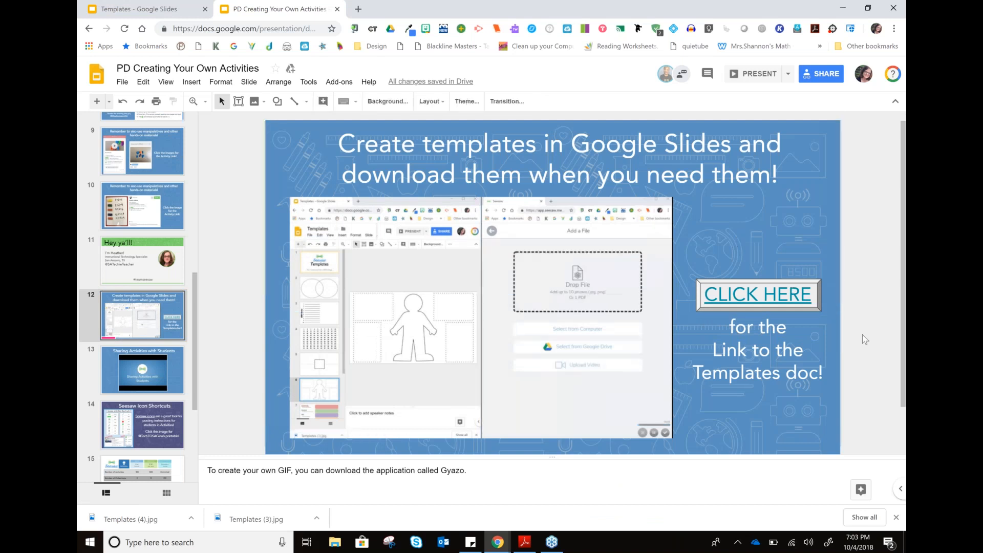
{"action": "left_click", "coordinate": [495, 476]}
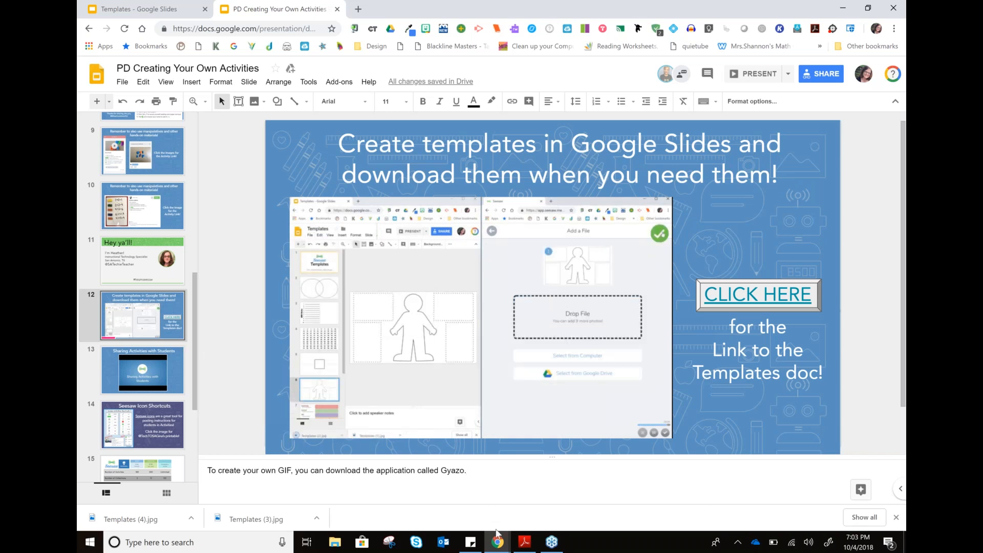
Step: Return to Seesaw, open the class journal and look at the item options of the newest "Count by 5s to 100" response
{"action": "left_click", "coordinate": [499, 544]}
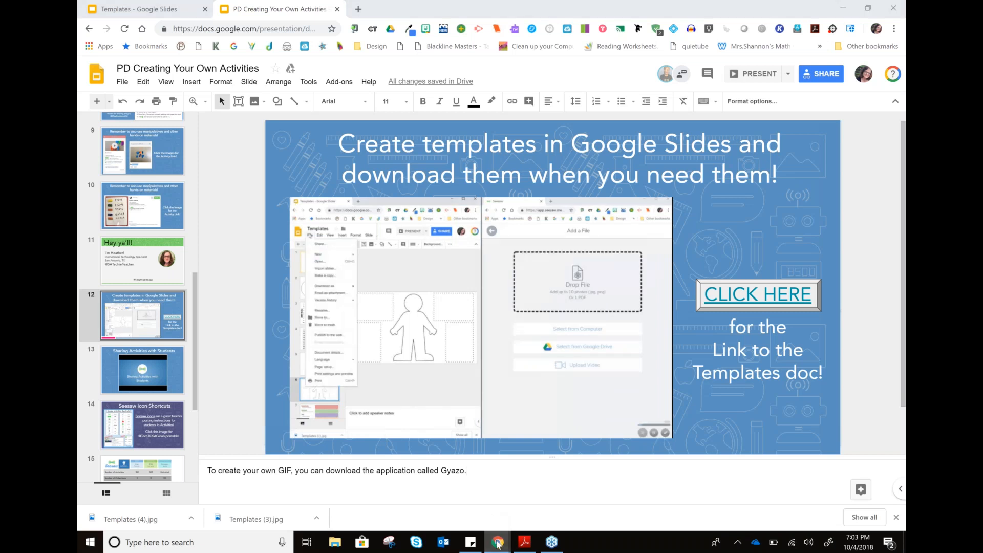
{"action": "left_click", "coordinate": [594, 504]}
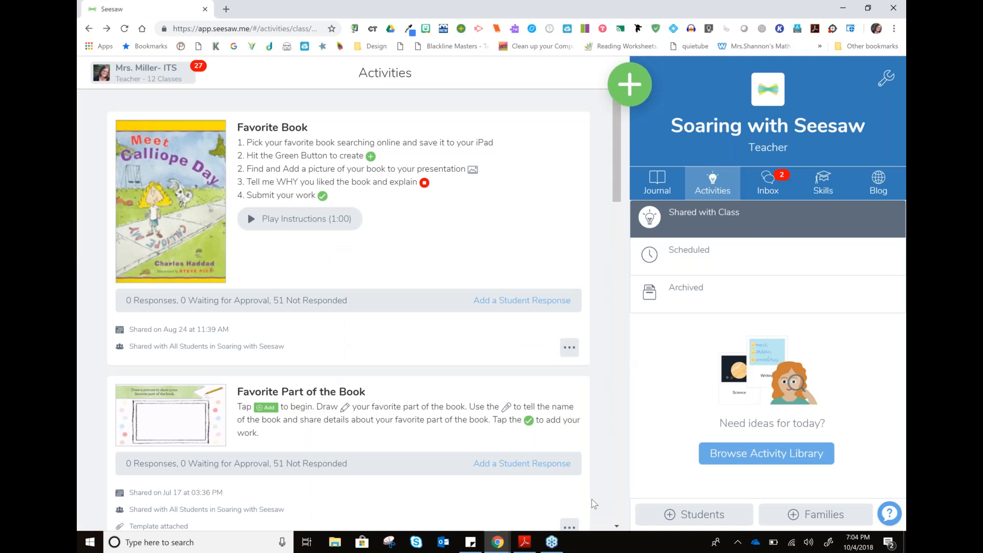
{"action": "left_click", "coordinate": [657, 183]}
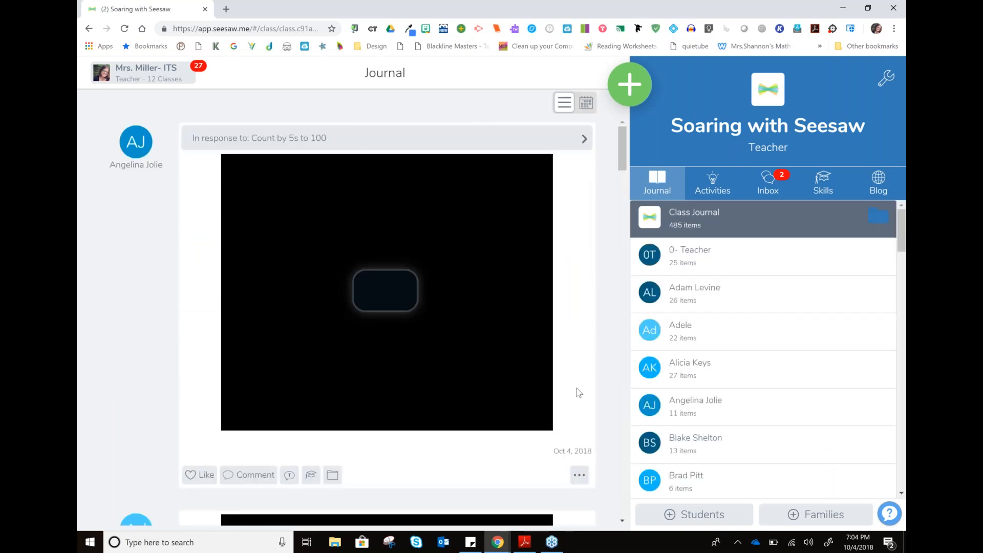
{"action": "left_click", "coordinate": [579, 475]}
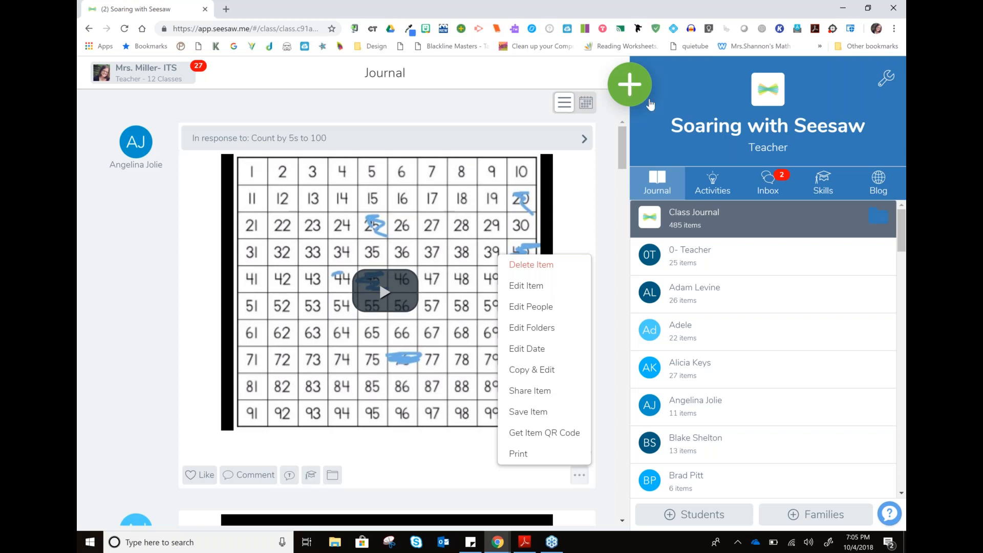
{"action": "left_click", "coordinate": [609, 404]}
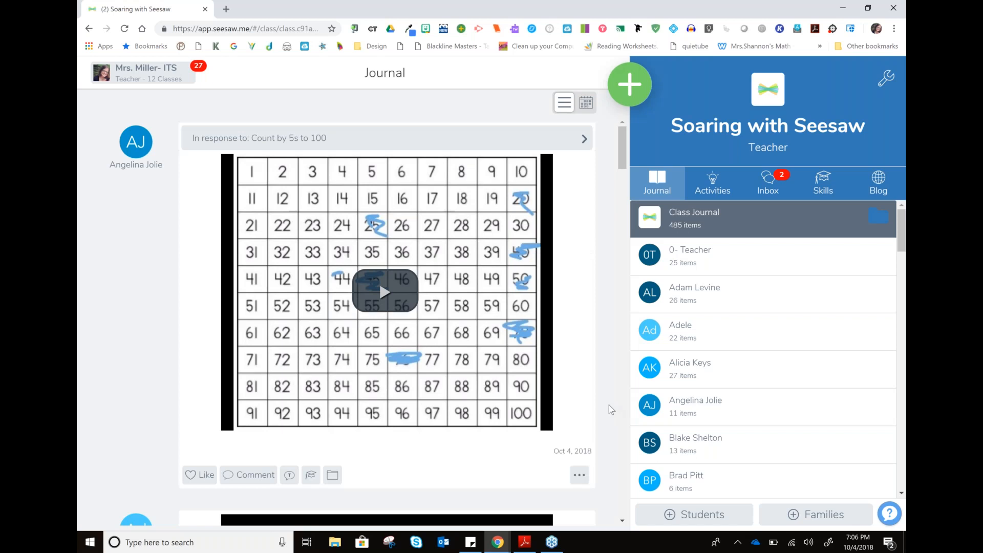
Step: Start a student journal post and add the four images bitmoji, bitmoji2, bitmoji3 and bitmoji4 from the computer's Pictures folder
{"action": "left_click", "coordinate": [630, 95]}
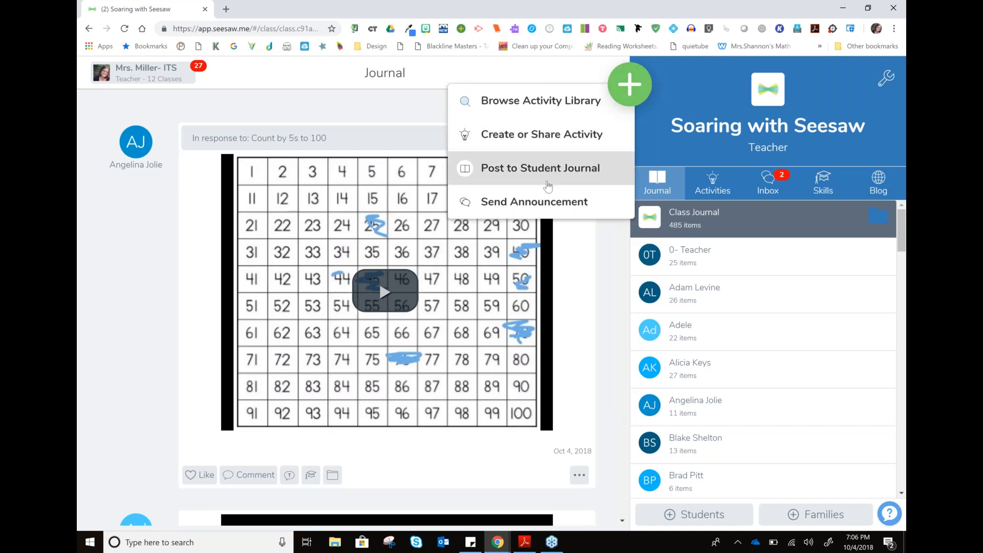
{"action": "left_click", "coordinate": [547, 185]}
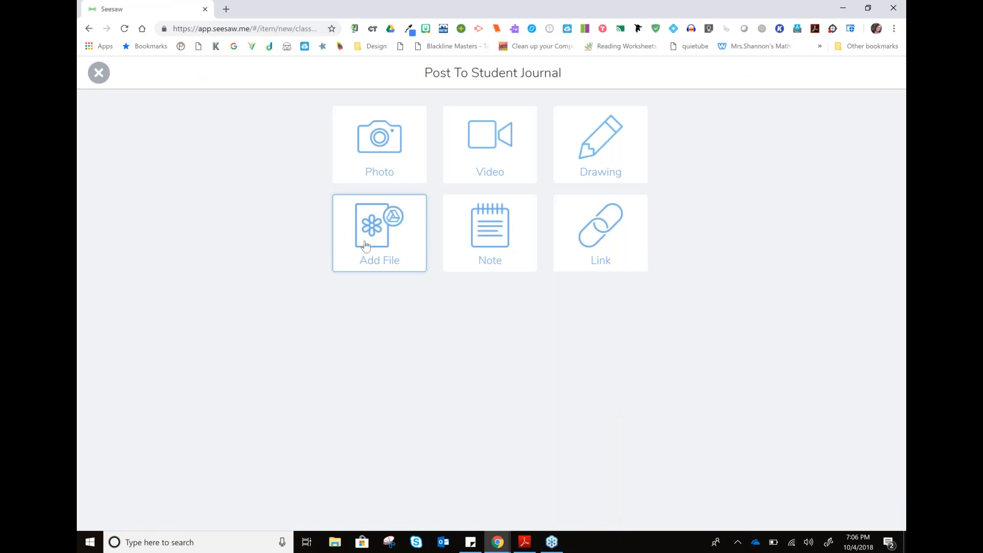
{"action": "left_click", "coordinate": [365, 245]}
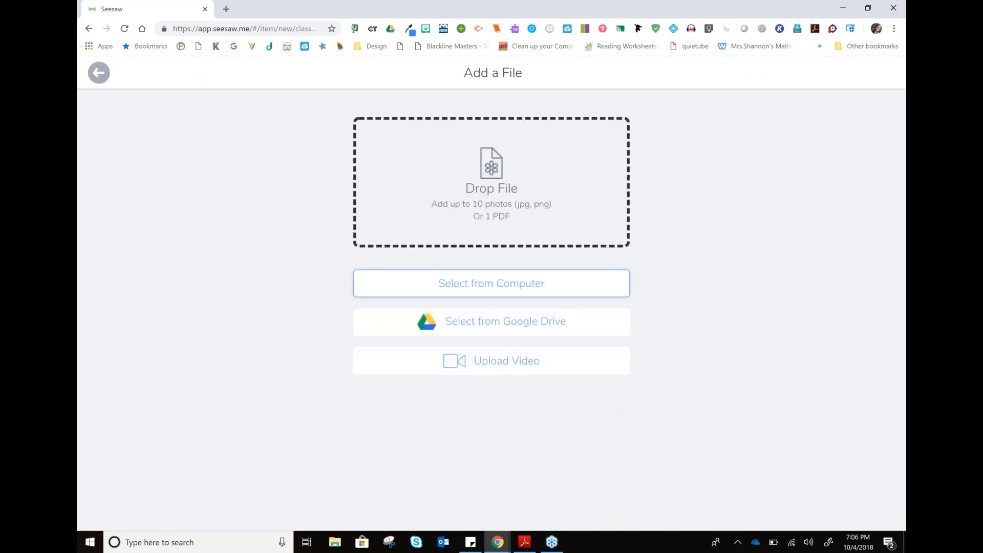
{"action": "left_click", "coordinate": [435, 283]}
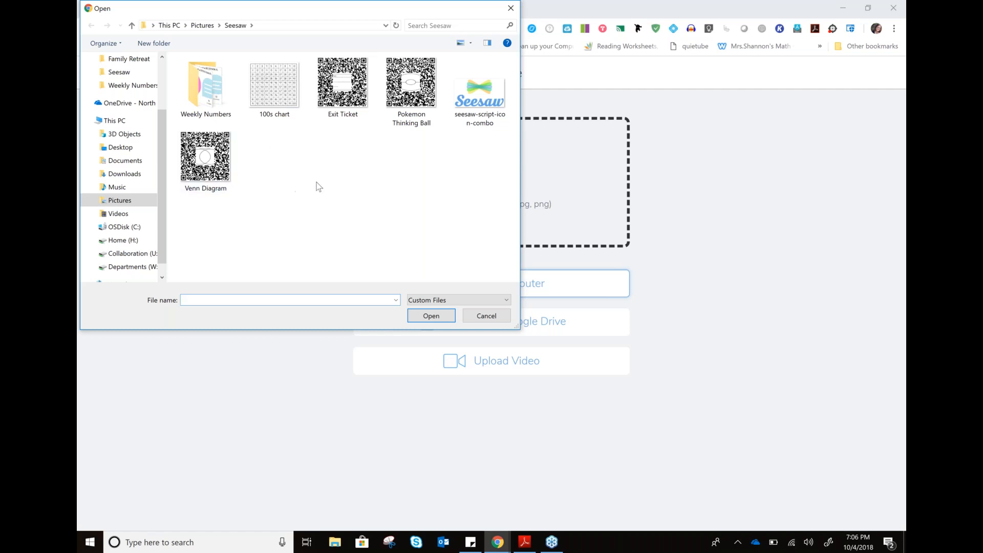
{"action": "left_click", "coordinate": [202, 26]}
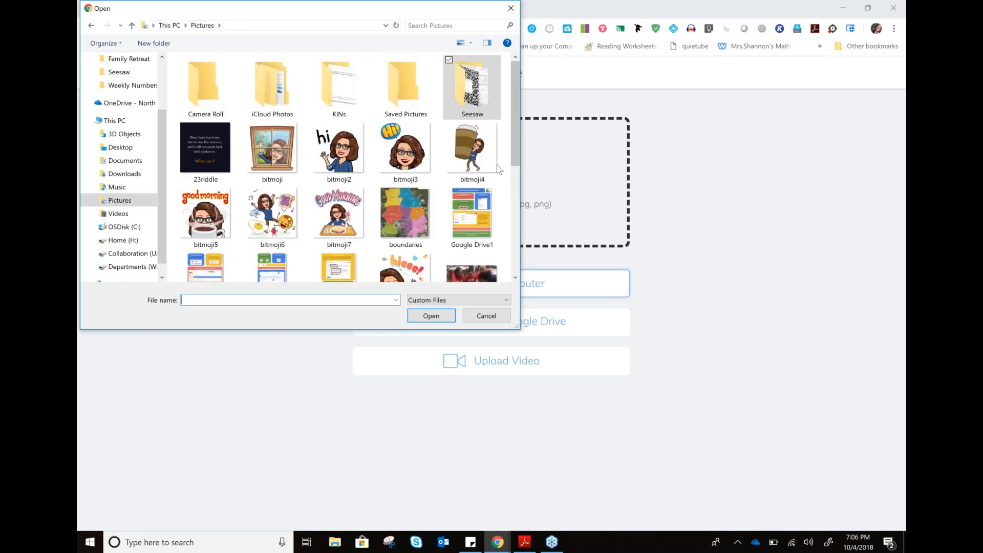
{"action": "left_click_drag", "start_coordinate": [504, 173], "coordinate": [287, 169]}
{"action": "left_click", "coordinate": [431, 316]}
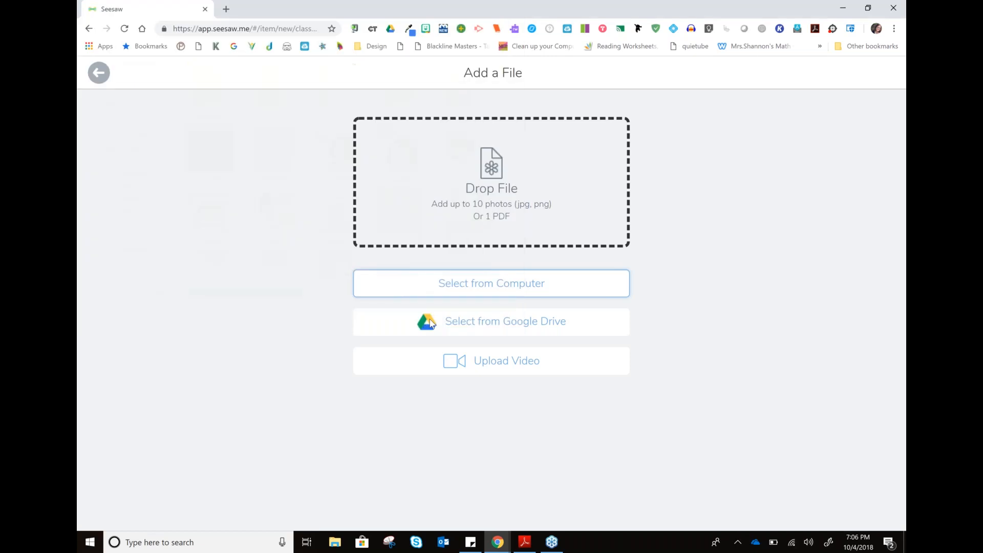
{"action": "left_click", "coordinate": [859, 78]}
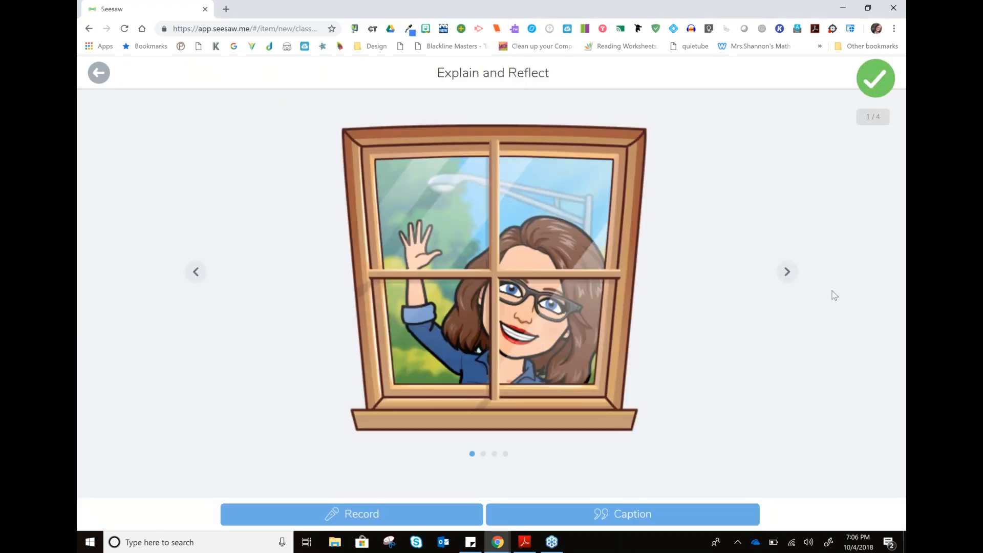
Step: Page through the four images and post them to one student's journal without assigning a folder
{"action": "left_click", "coordinate": [787, 272]}
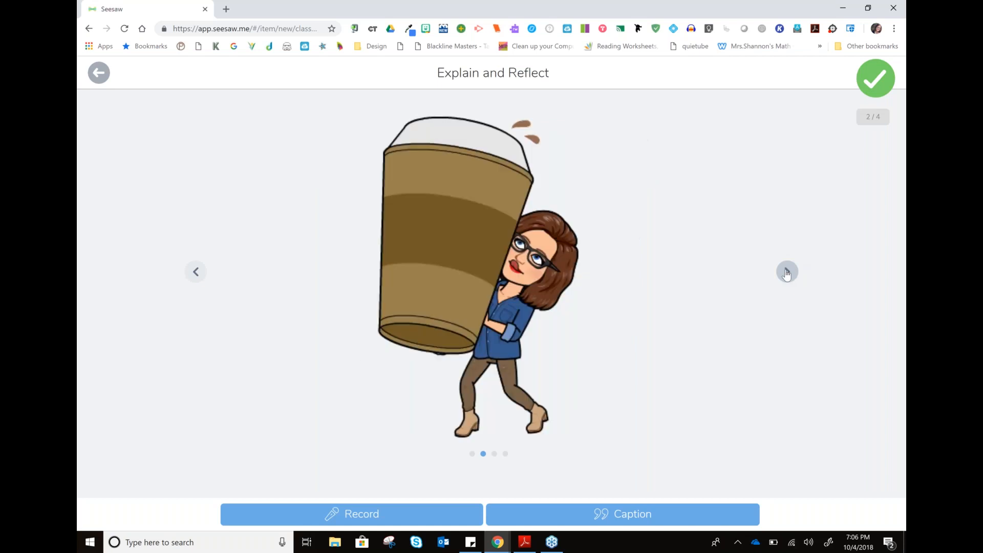
{"action": "left_click", "coordinate": [787, 272]}
{"action": "left_click", "coordinate": [787, 272]}
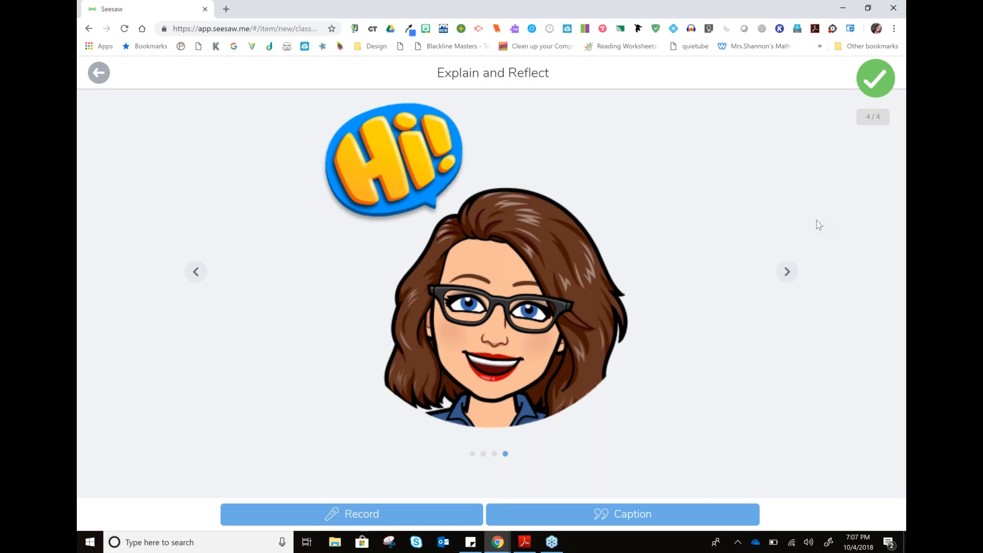
{"action": "left_click", "coordinate": [877, 73]}
{"action": "left_click", "coordinate": [647, 217]}
{"action": "left_click", "coordinate": [873, 81]}
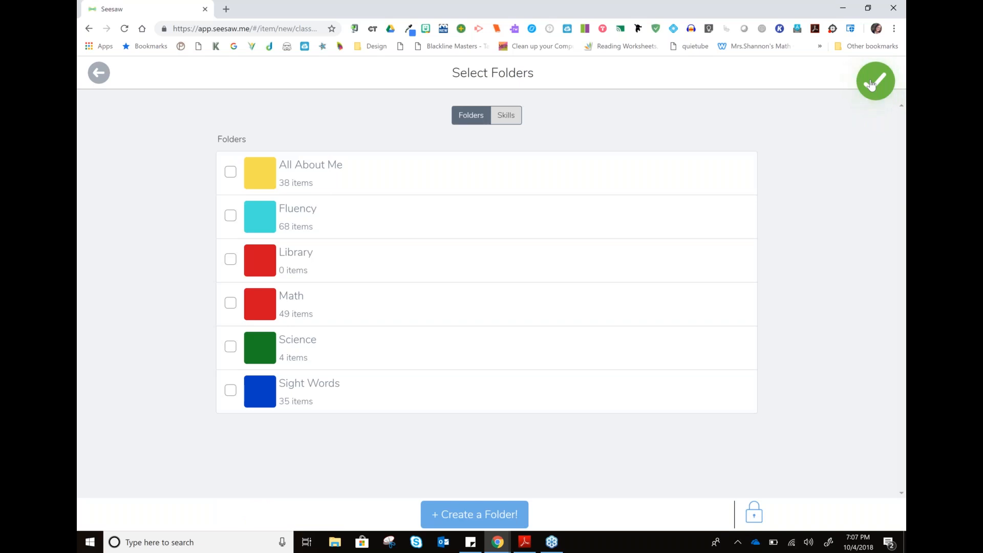
{"action": "left_click", "coordinate": [872, 84]}
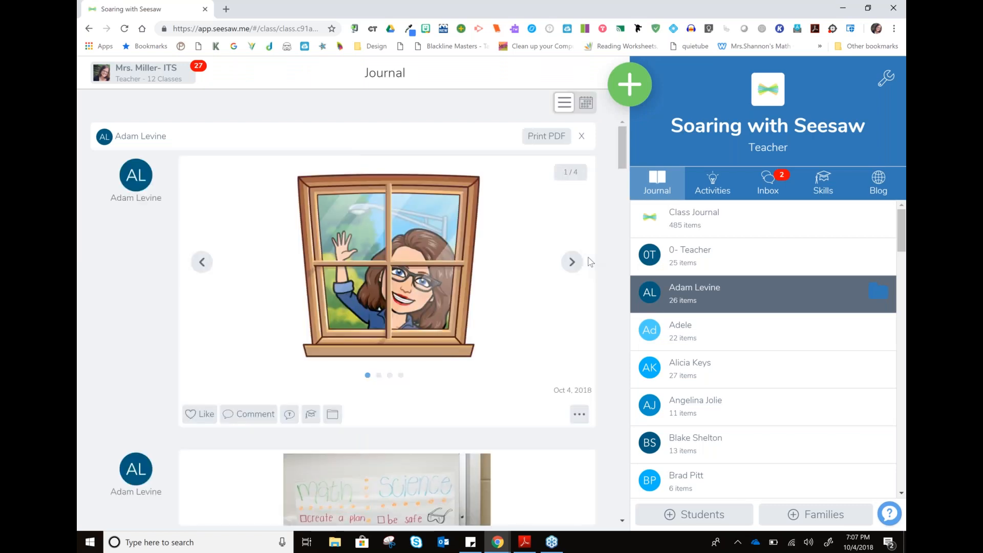
Step: Browse forward and back through the posted images in the student's journal and return to the Class Journal
{"action": "left_click", "coordinate": [573, 262]}
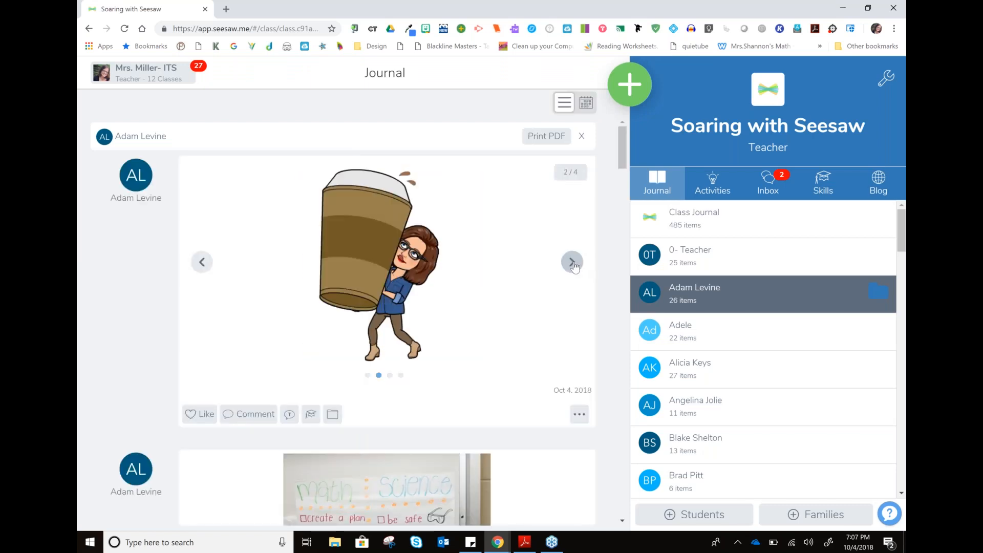
{"action": "left_click", "coordinate": [572, 262]}
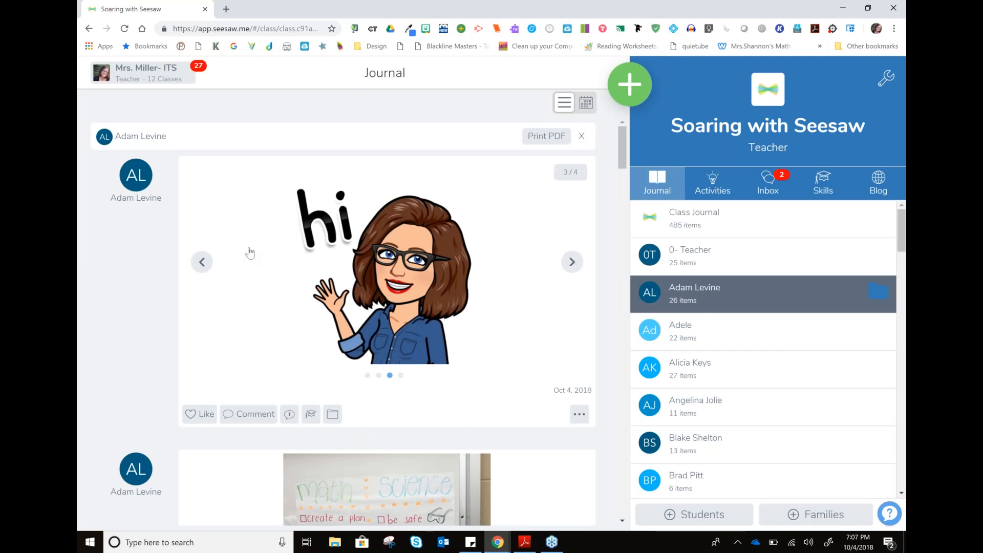
{"action": "left_click", "coordinate": [202, 263]}
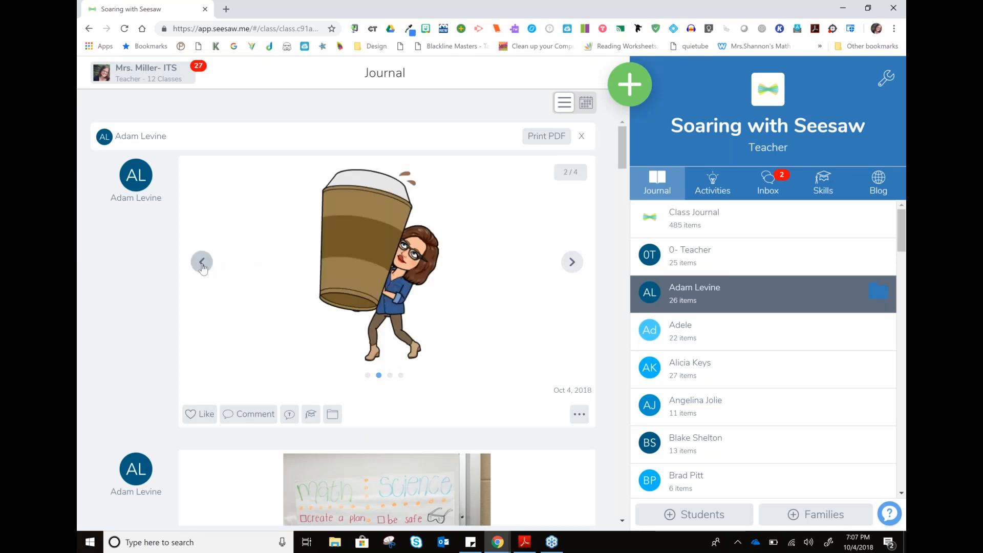
{"action": "left_click", "coordinate": [203, 263]}
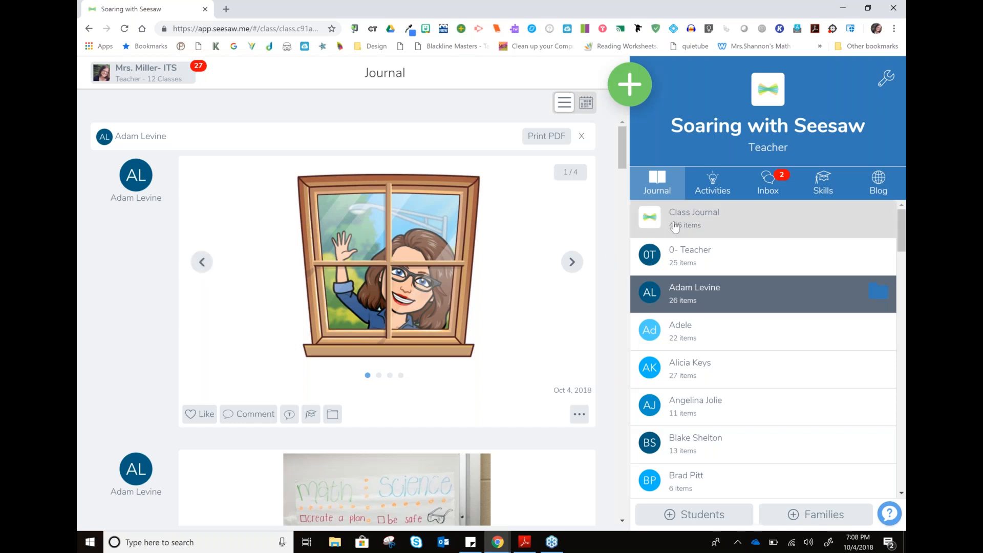
{"action": "left_click", "coordinate": [675, 228]}
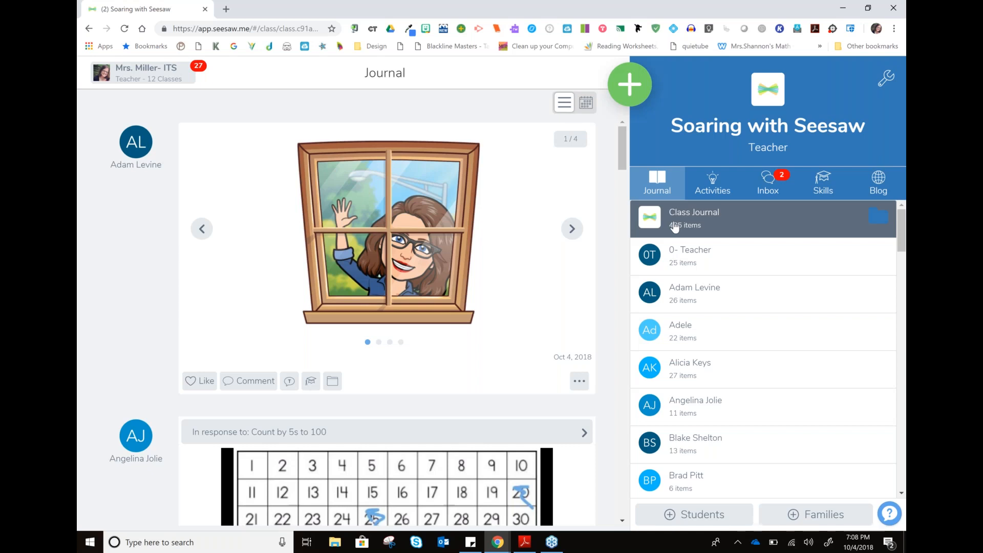
Step: Start a student journal note reading "Type" and continue to the Explain and Reflect stage
{"action": "left_click", "coordinate": [630, 84]}
{"action": "left_click", "coordinate": [574, 185]}
{"action": "left_click", "coordinate": [490, 234]}
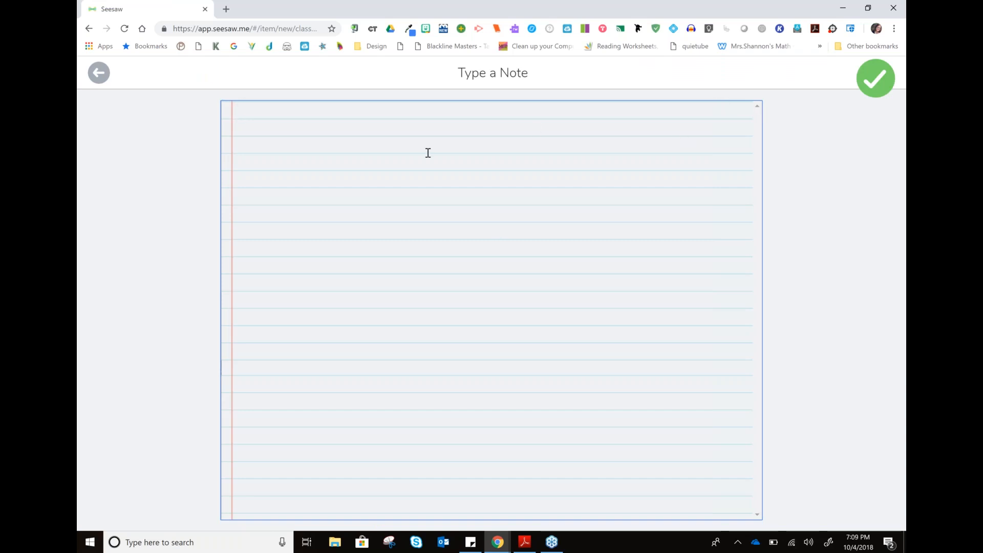
{"action": "type", "text": "Type"}
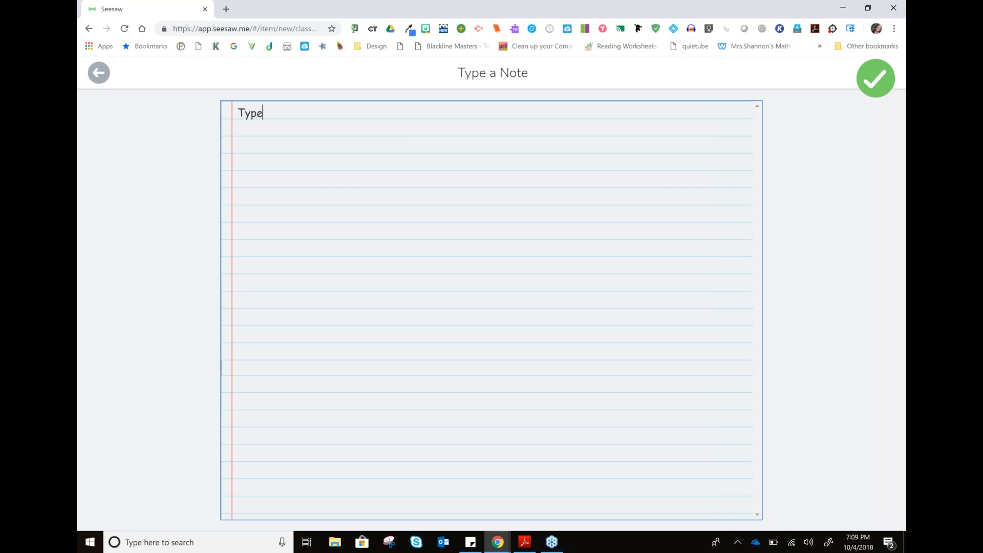
{"action": "left_click", "coordinate": [876, 78]}
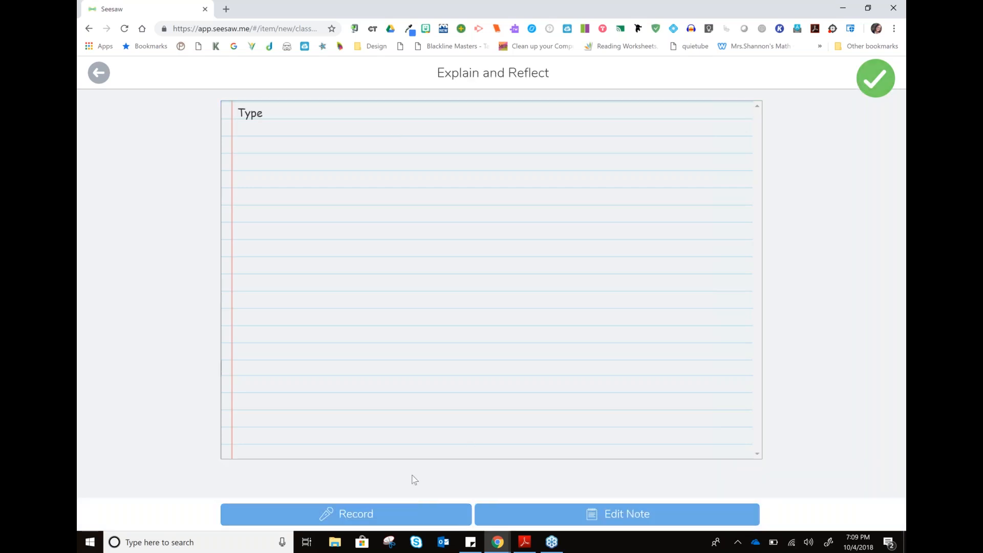
Step: Delete the unfinished note and leave the new post, returning to the class journal
{"action": "left_click", "coordinate": [99, 74]}
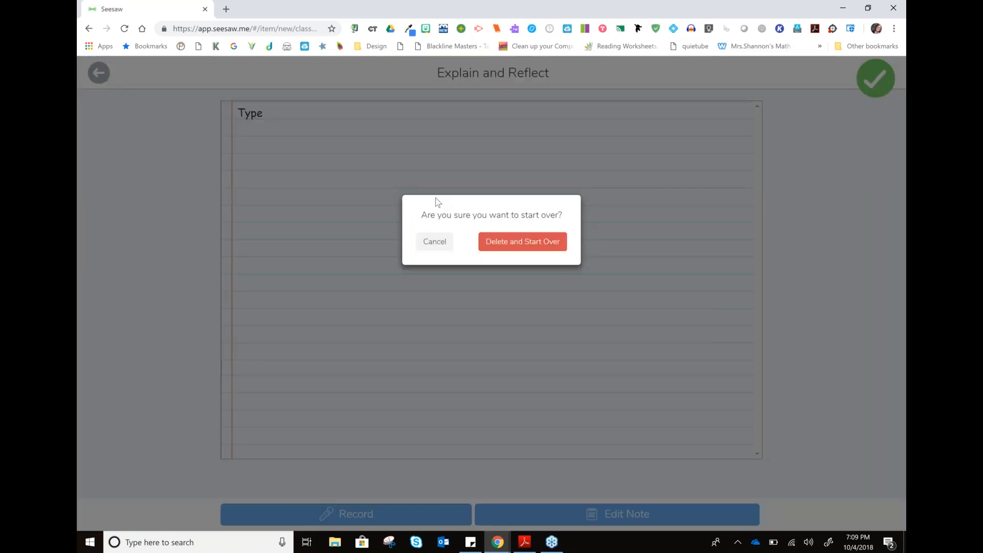
{"action": "left_click", "coordinate": [511, 243]}
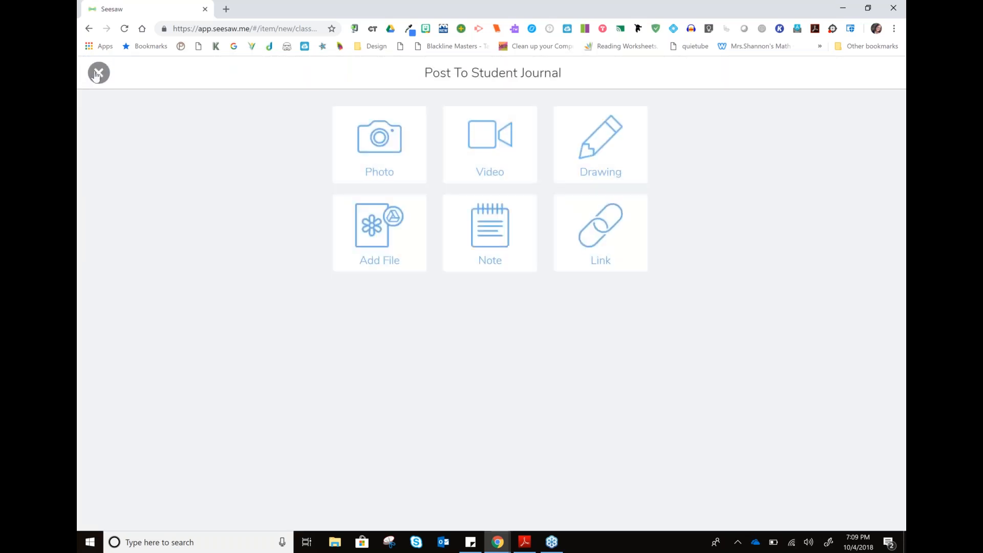
{"action": "left_click", "coordinate": [99, 75]}
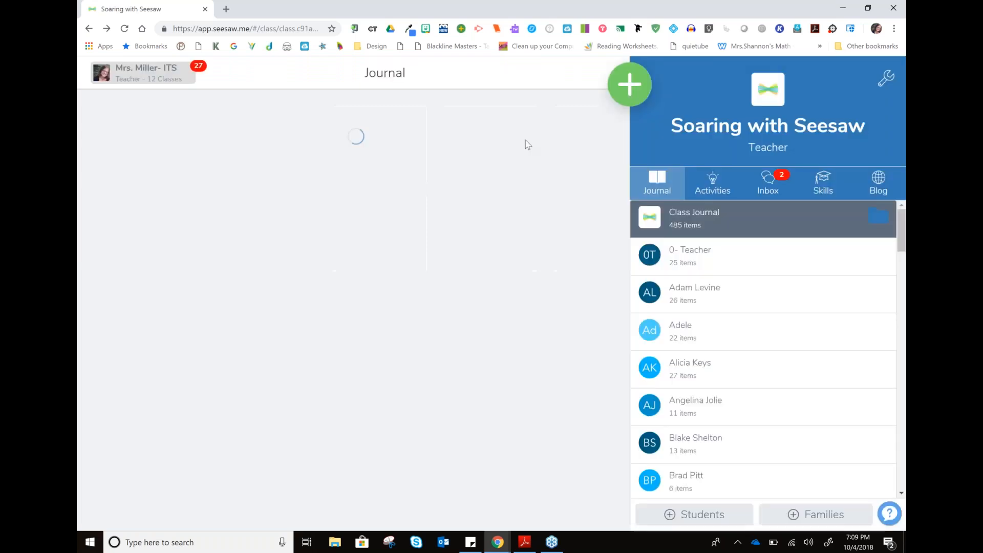